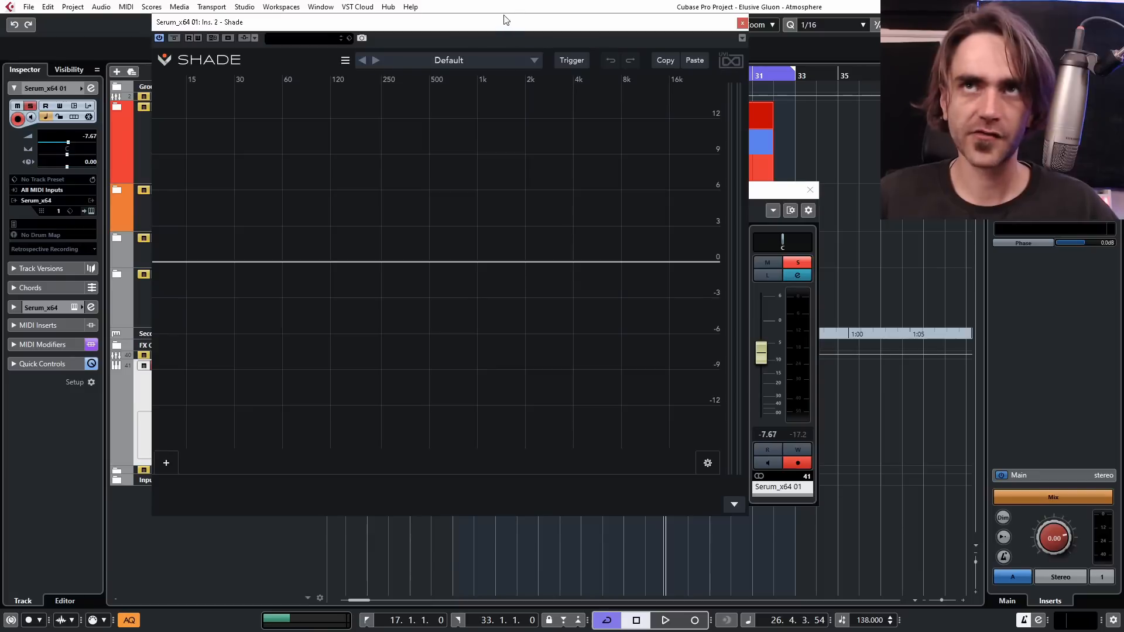
Add a Low Pass Sallen Key filter to the empty Shade filter display.
left_click_drag(506, 20, 558, 42)
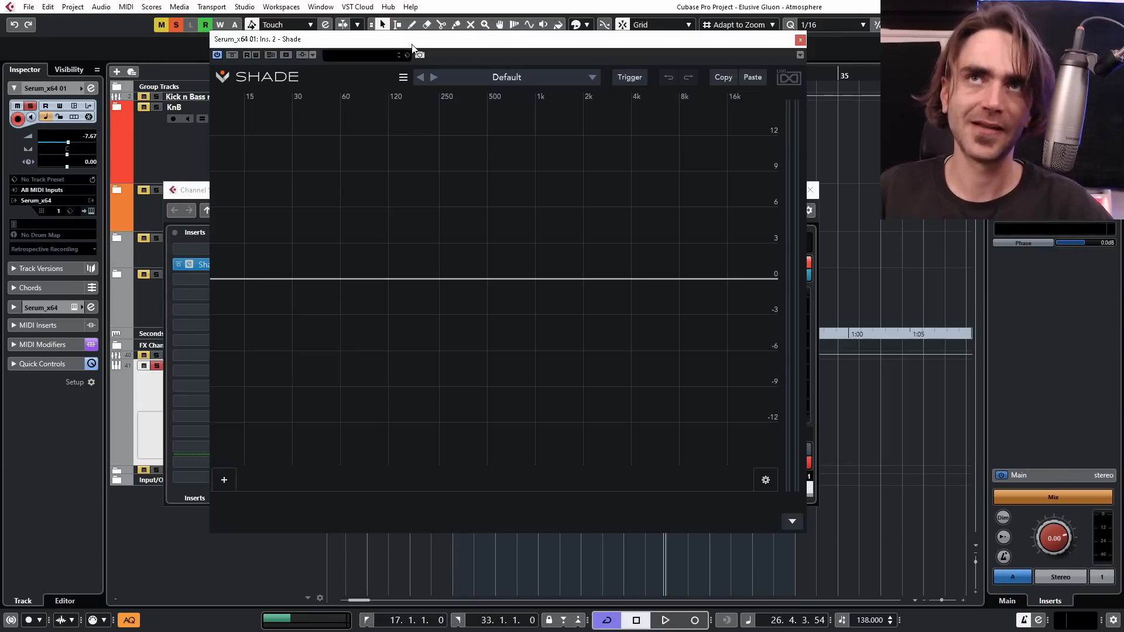
left_click_drag(412, 45, 341, 19)
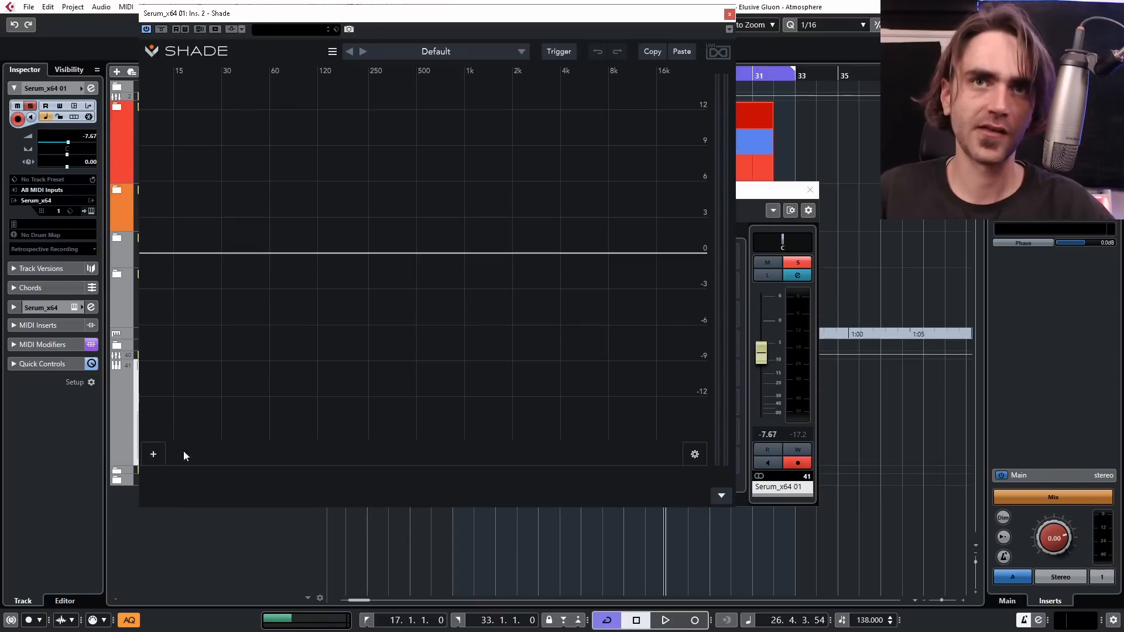
left_click(142, 453)
mouse_move(187, 323)
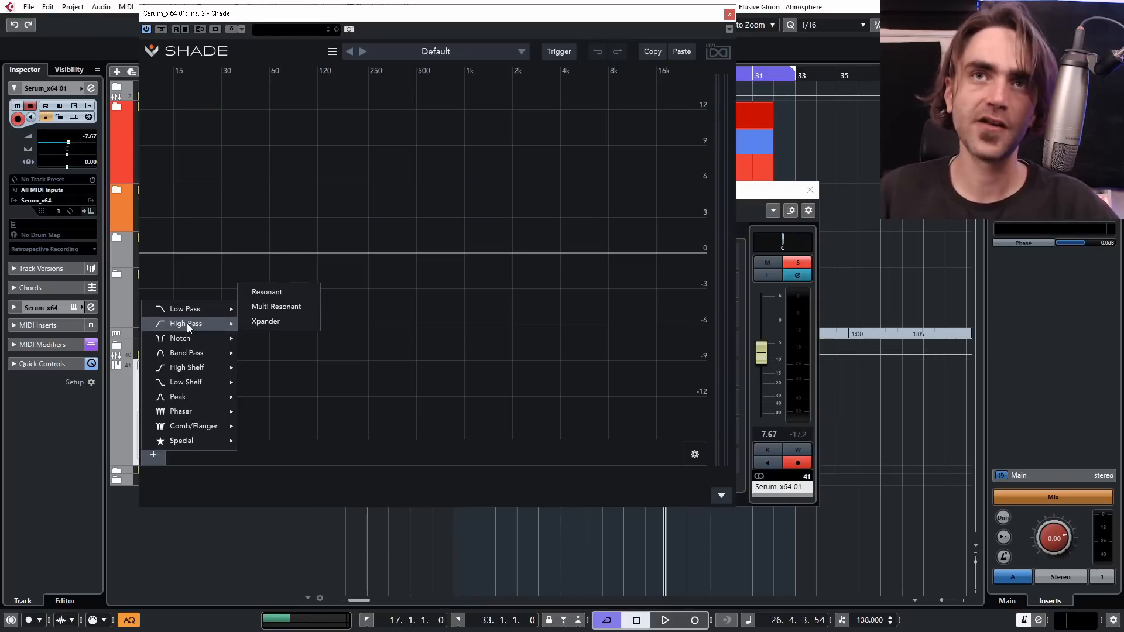
mouse_move(191, 437)
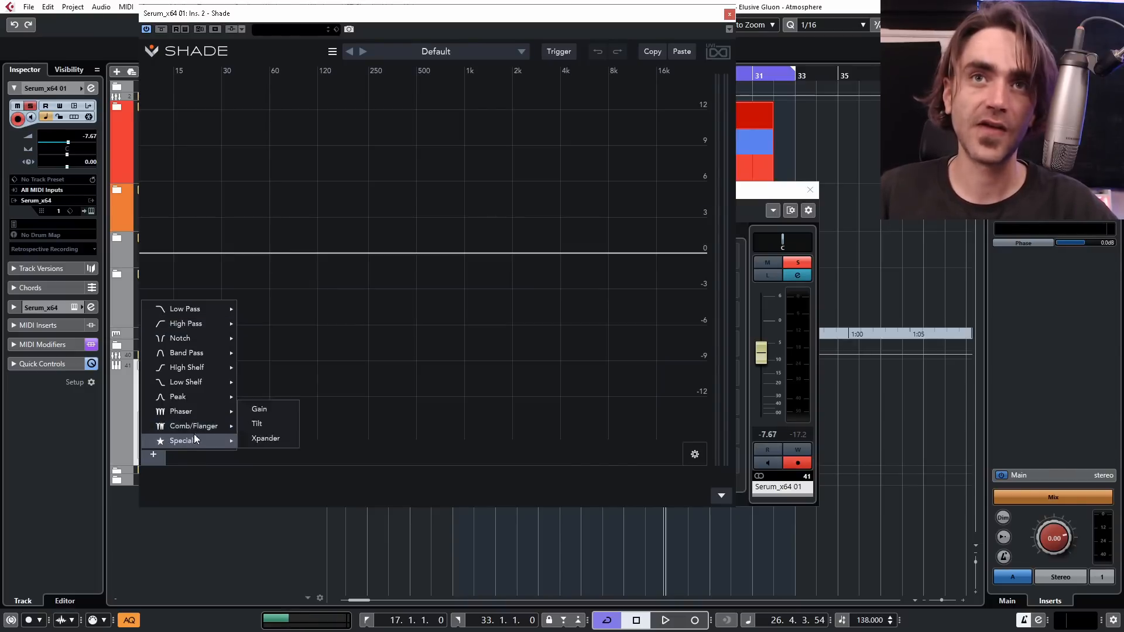
mouse_move(185, 397)
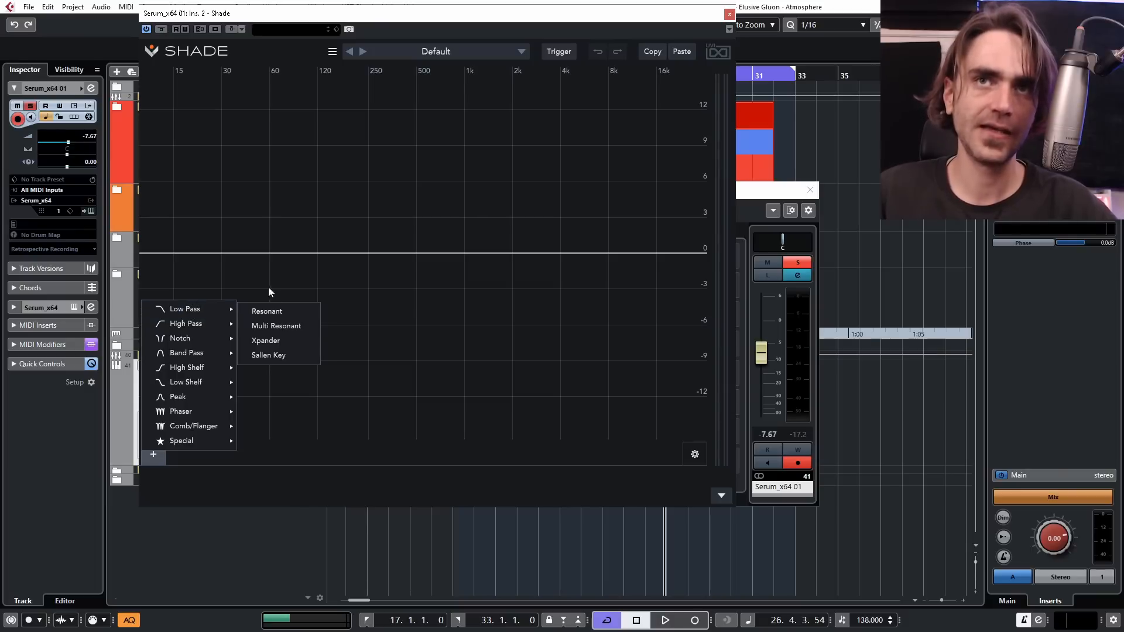
left_click(274, 356)
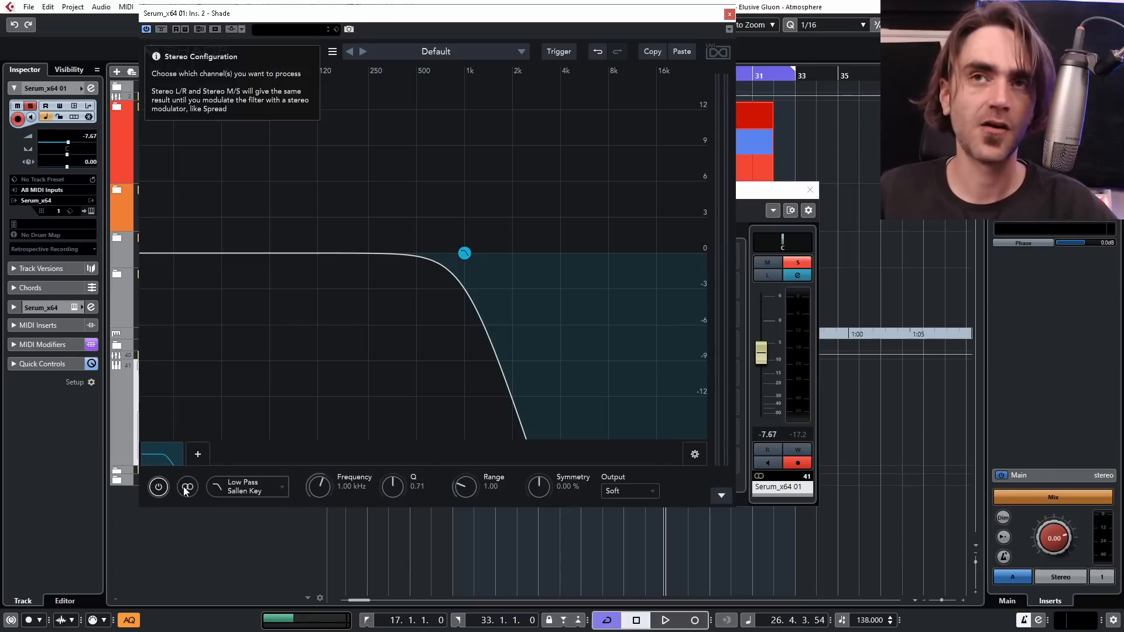
Tune the low-pass filter to a frequency of about 273 Hz and a Q of about 0.83.
left_click_drag(464, 253, 375, 255)
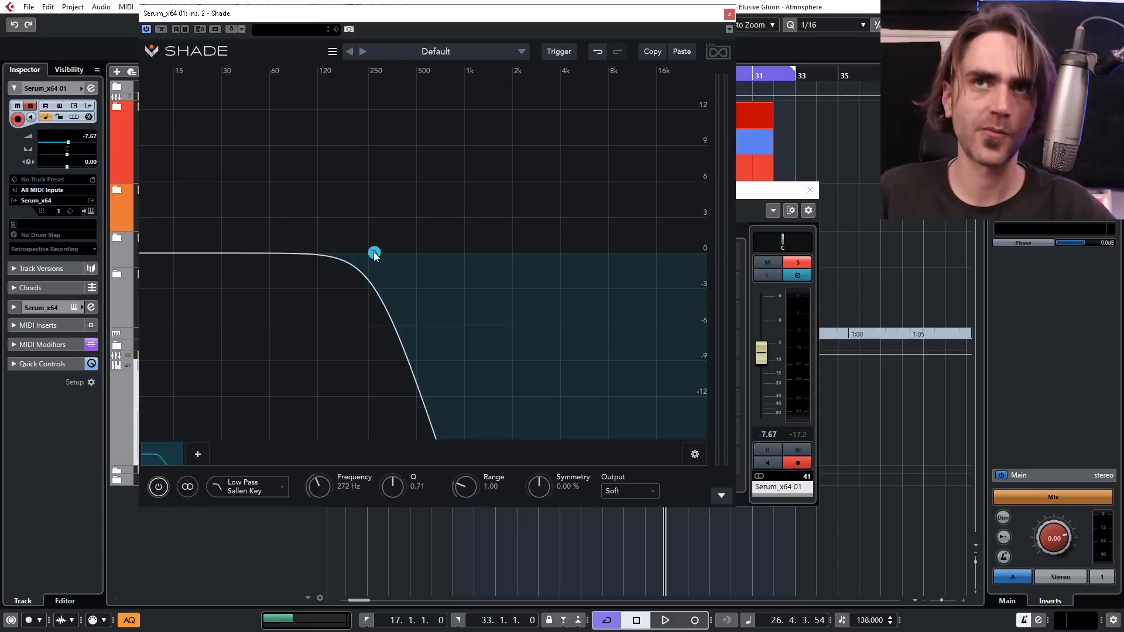
left_click_drag(374, 252, 404, 268)
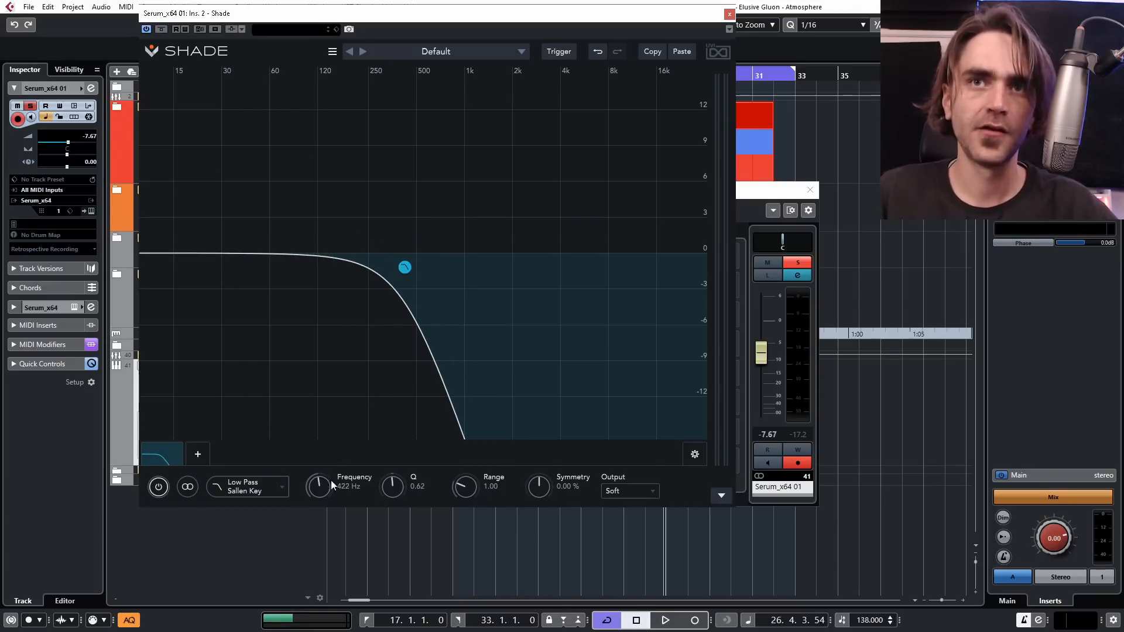
left_click_drag(322, 487, 322, 500)
left_click_drag(392, 484, 398, 481)
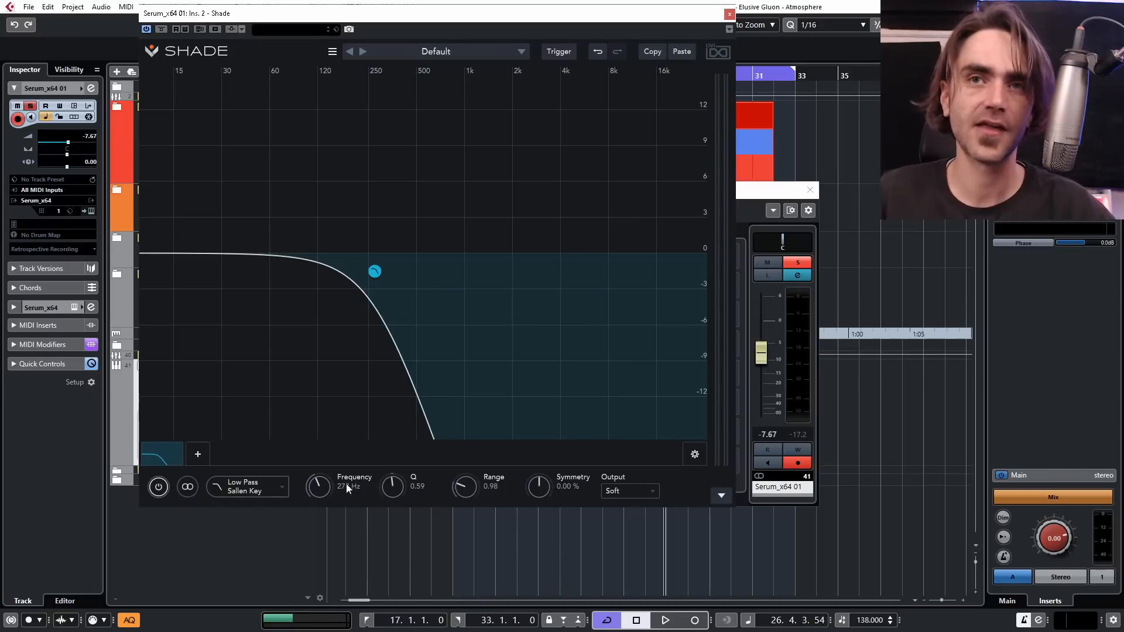
left_click_drag(409, 492, 406, 482)
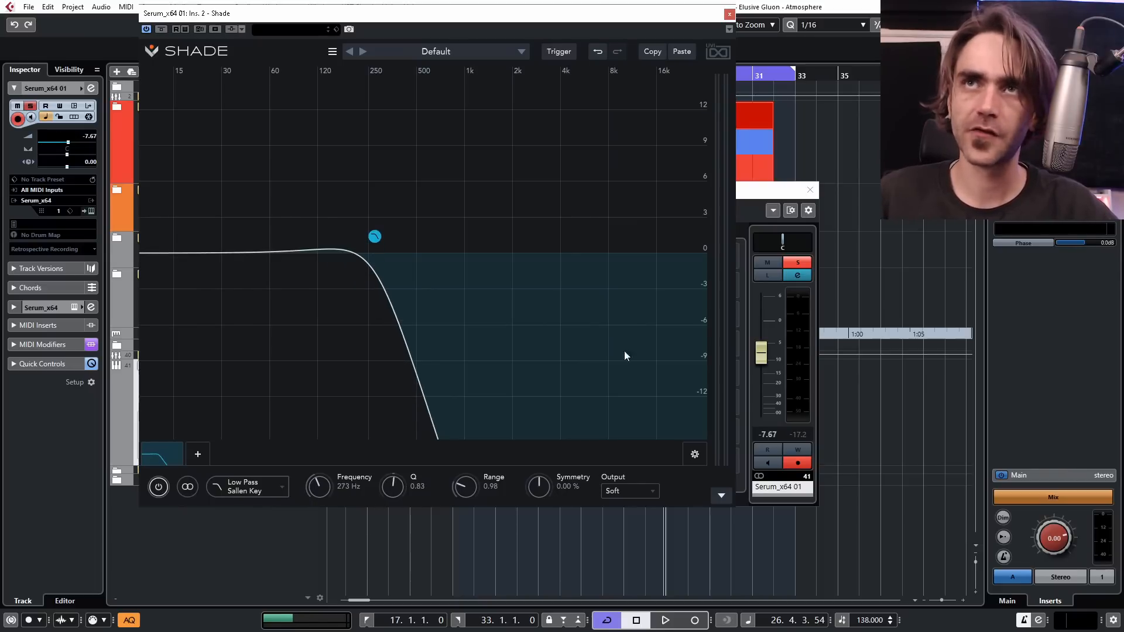
Expand Shade's modulator area and move the plug-in window so the whole area fits on screen.
left_click(721, 495)
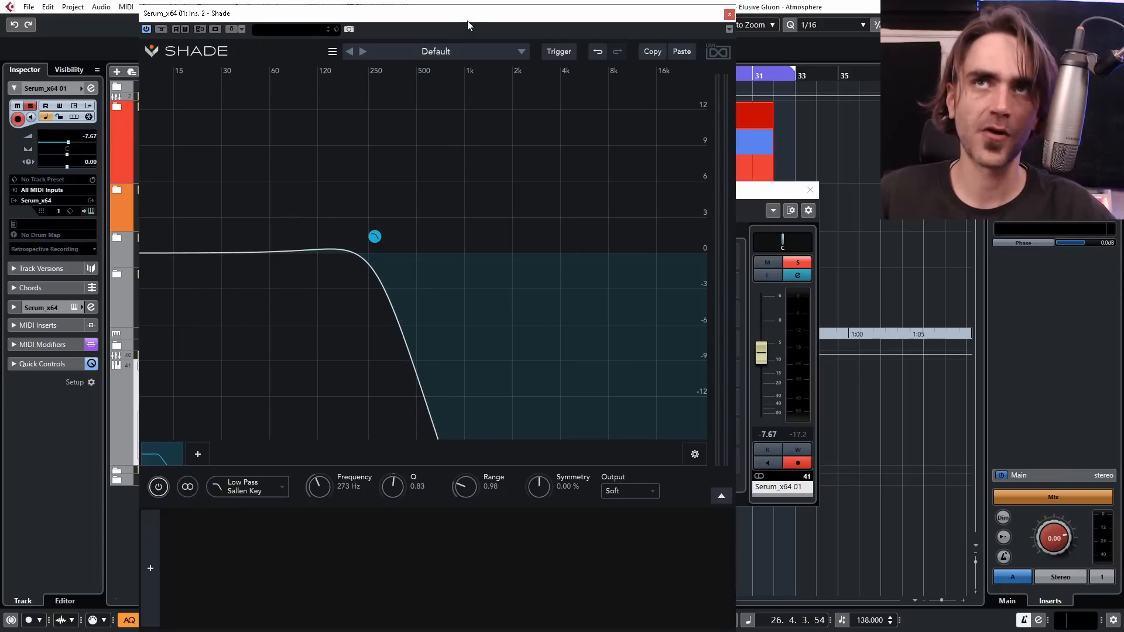
left_click_drag(467, 25, 452, 4)
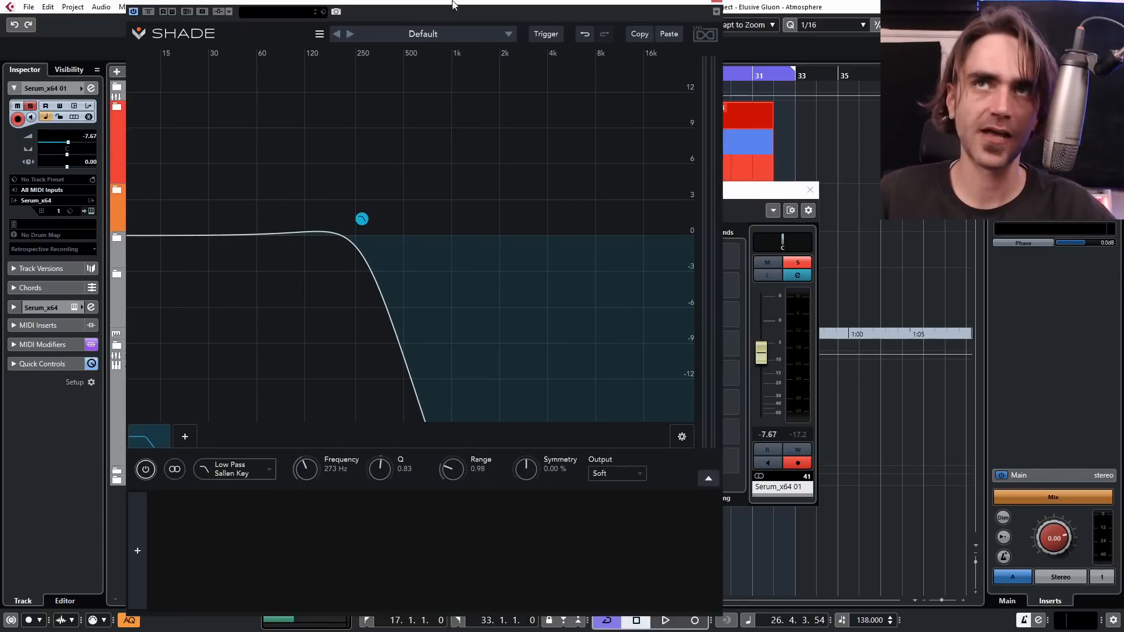
left_click(206, 513)
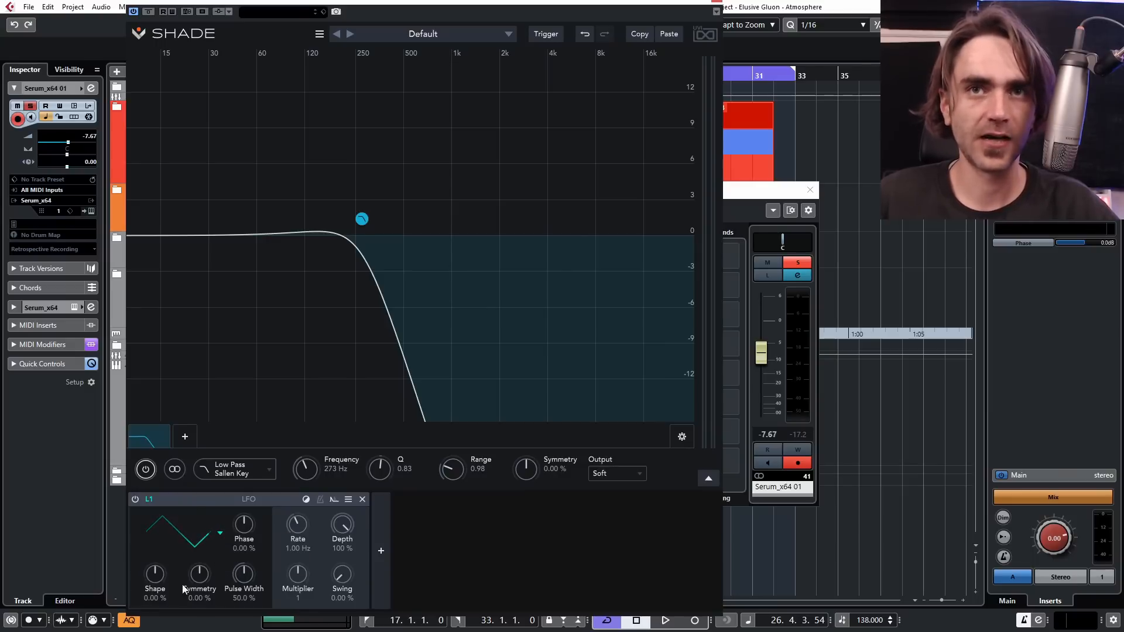
mouse_move(243, 542)
left_mouse_down()
mouse_move(258, 507)
mouse_move(245, 549)
left_mouse_up()
left_click_drag(201, 579, 226, 577)
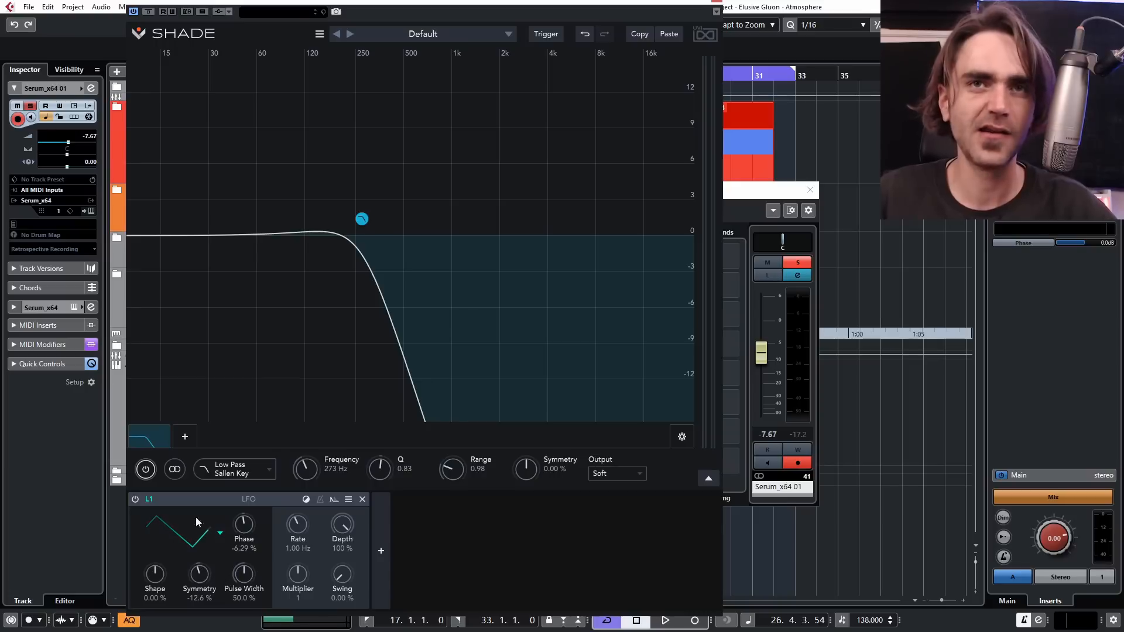
left_click(362, 499)
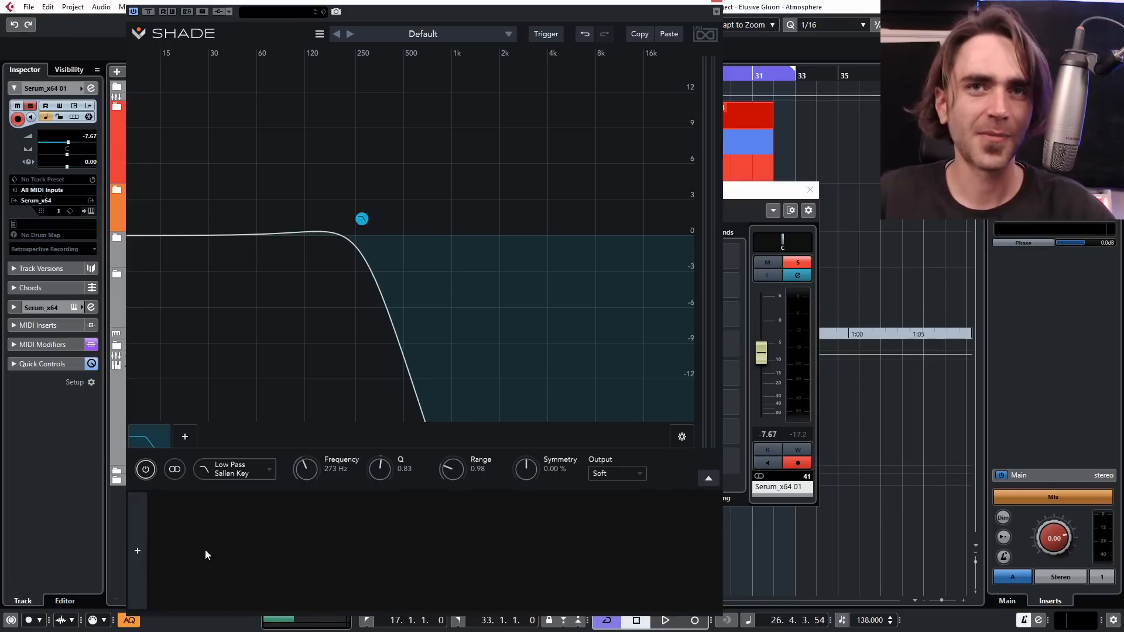
Add a Figure modulator and route its X1 output to the low-pass filter's frequency.
left_click(139, 547)
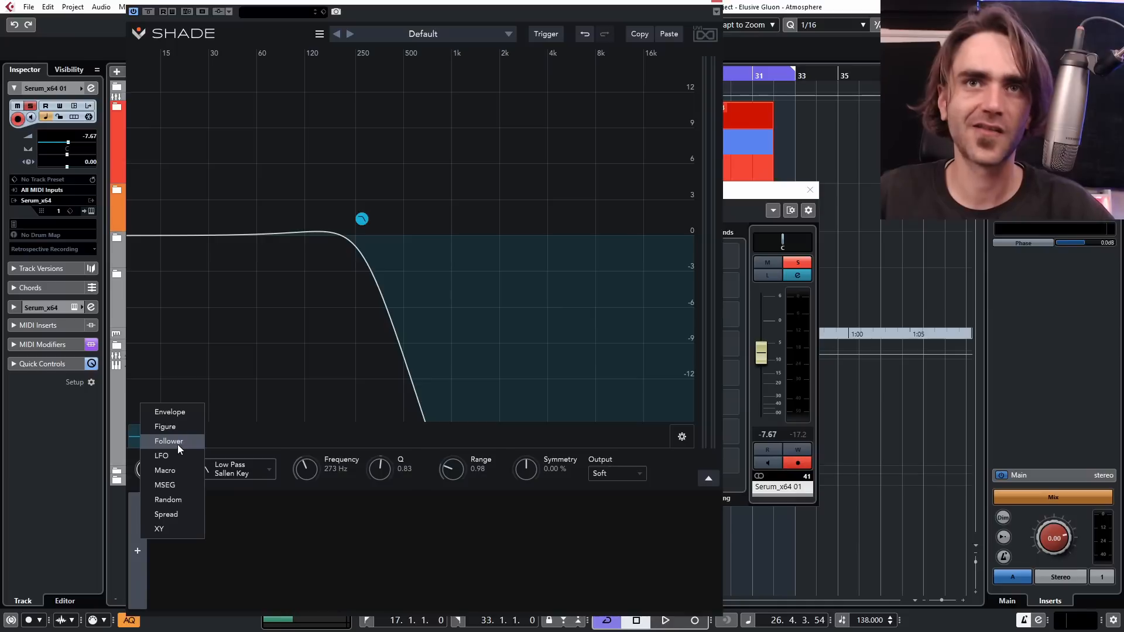
left_click(174, 426)
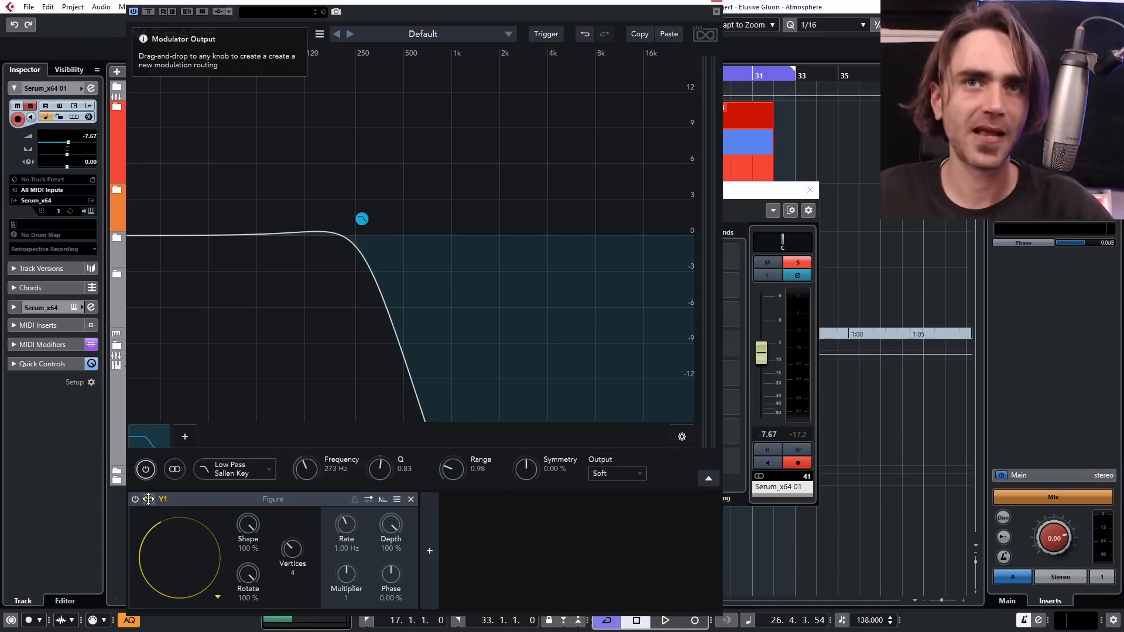
left_click_drag(148, 498, 313, 474)
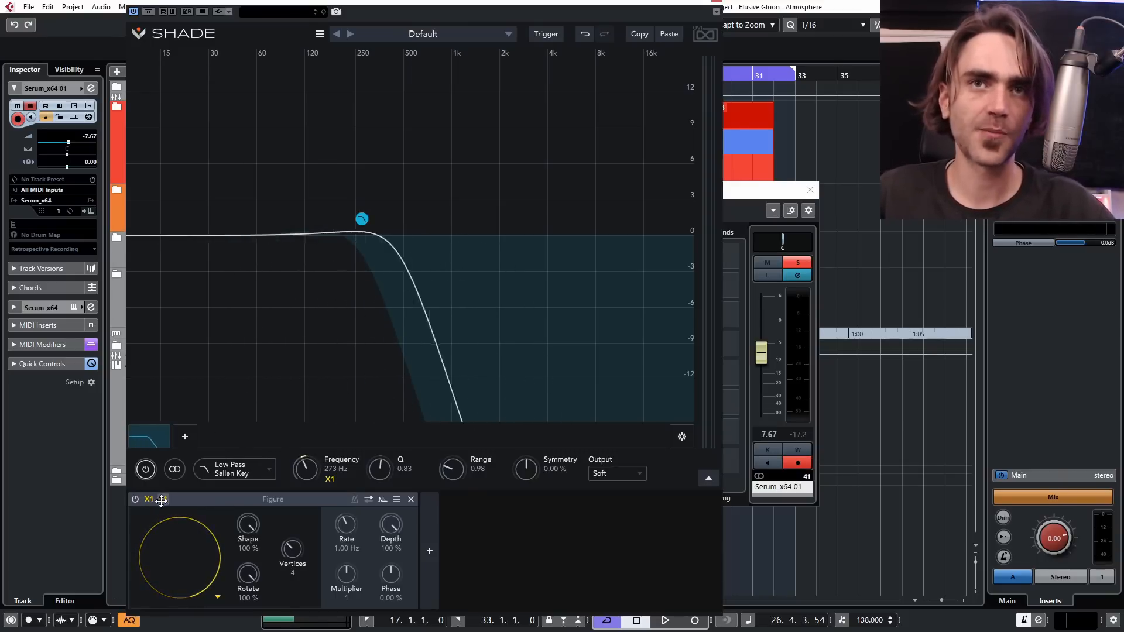
Give the Figure modulator 8 vertices, 0 % rotation, a shape of about 74 % and a rate of about 0.22 Hz.
left_click(191, 567)
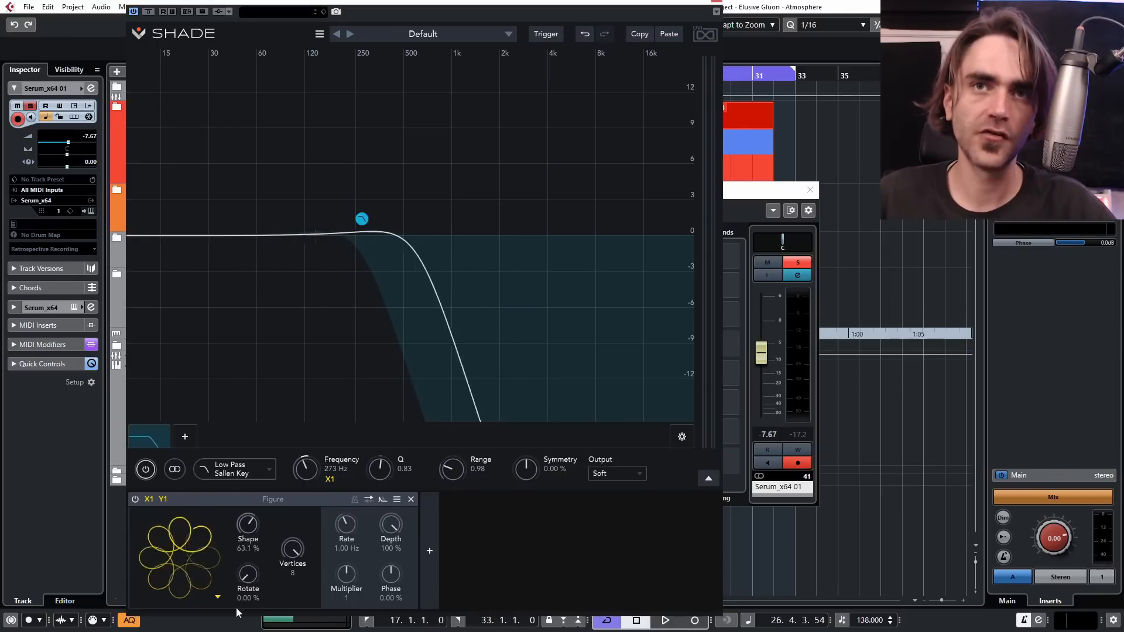
mouse_move(247, 524)
left_mouse_down()
mouse_move(237, 564)
mouse_move(244, 543)
left_mouse_up()
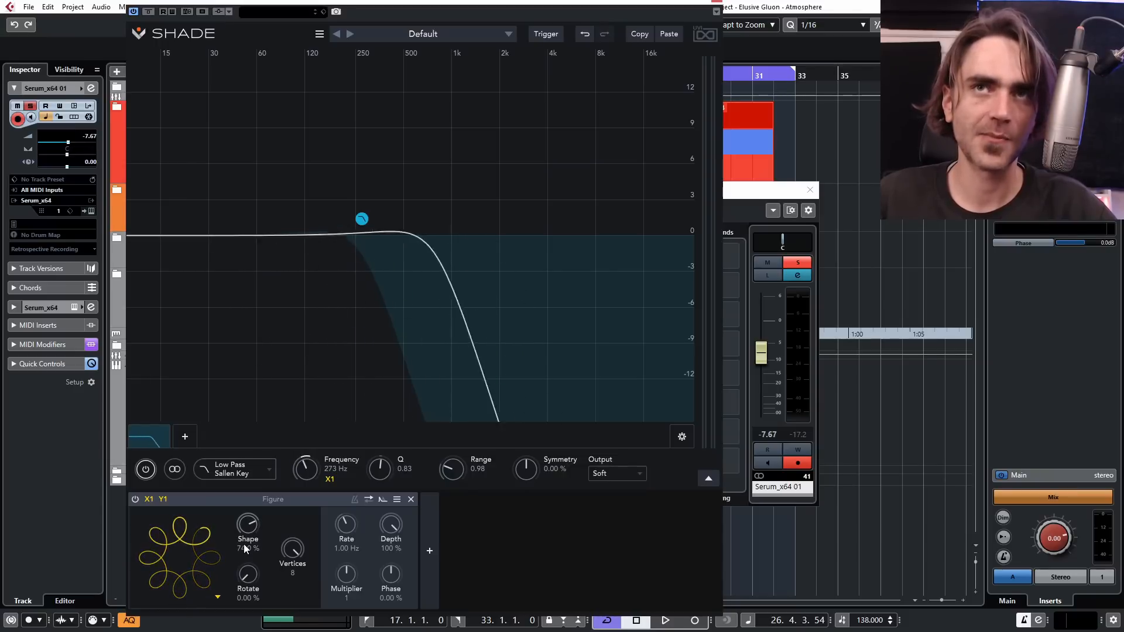
left_click_drag(364, 521, 330, 548)
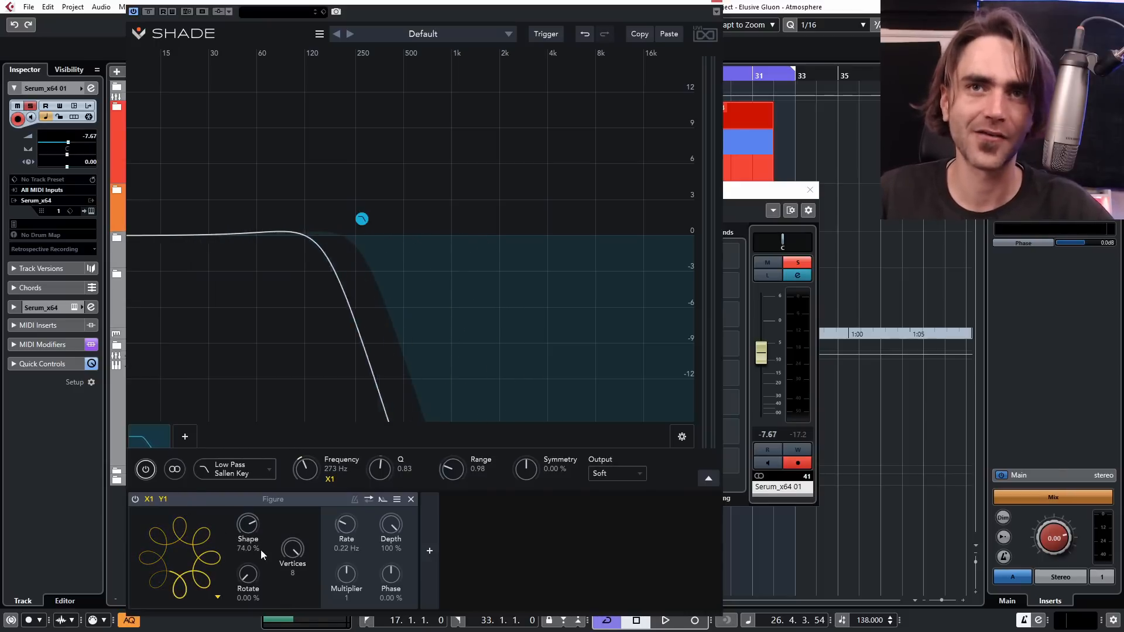
Reduce the Figure modulator to 5 vertices and readjust its shape amount.
left_click_drag(246, 525, 280, 615)
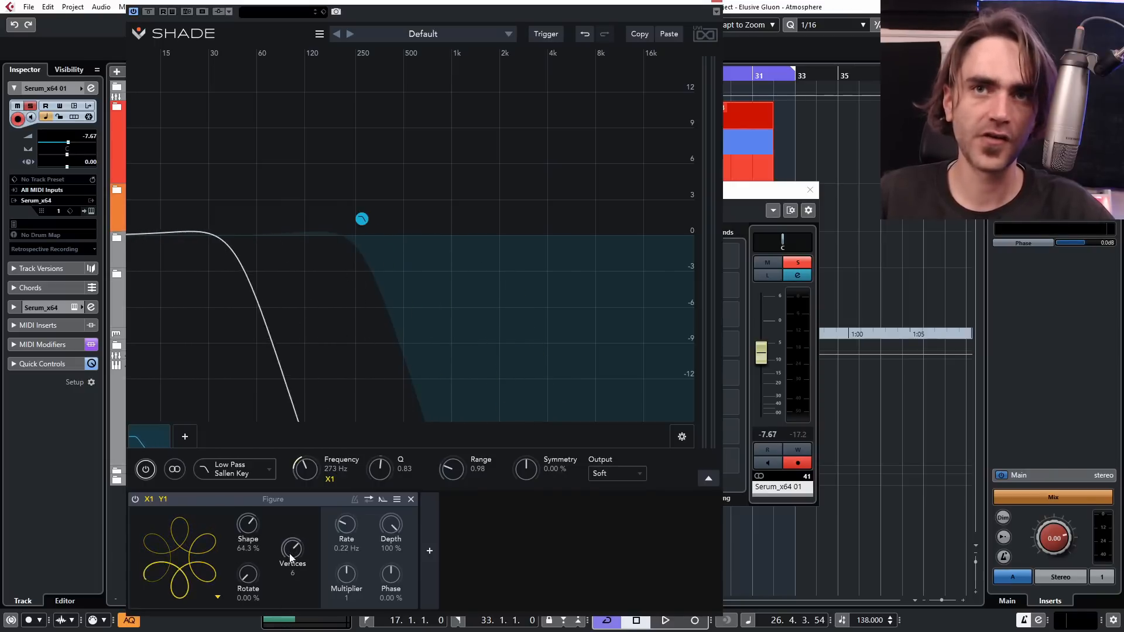
left_click_drag(289, 553, 288, 576)
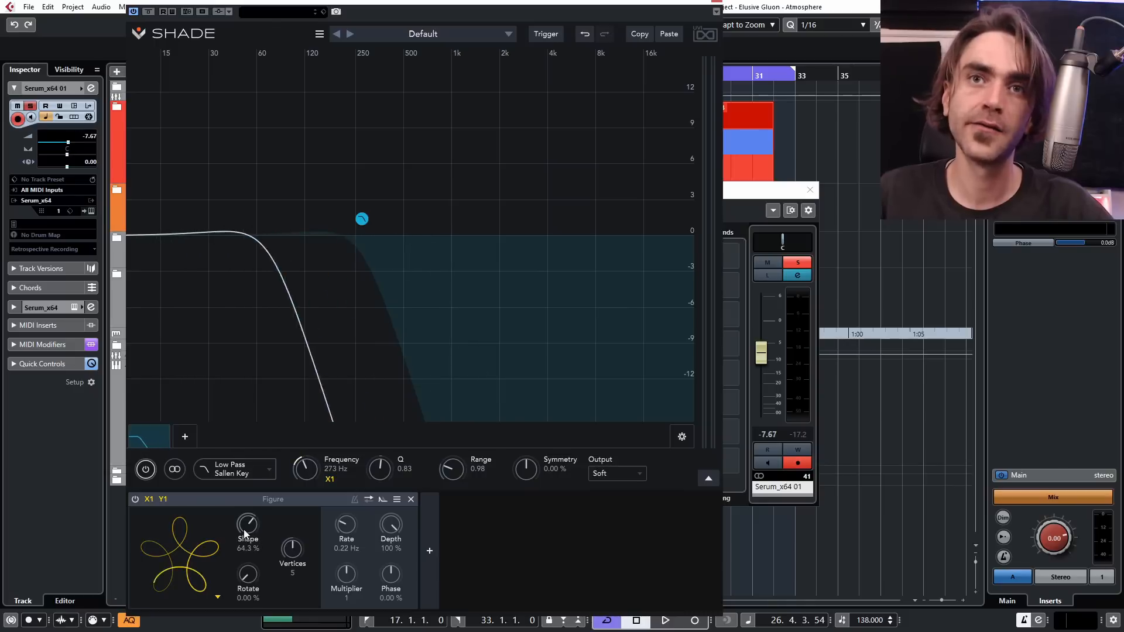
left_click_drag(244, 529, 238, 507)
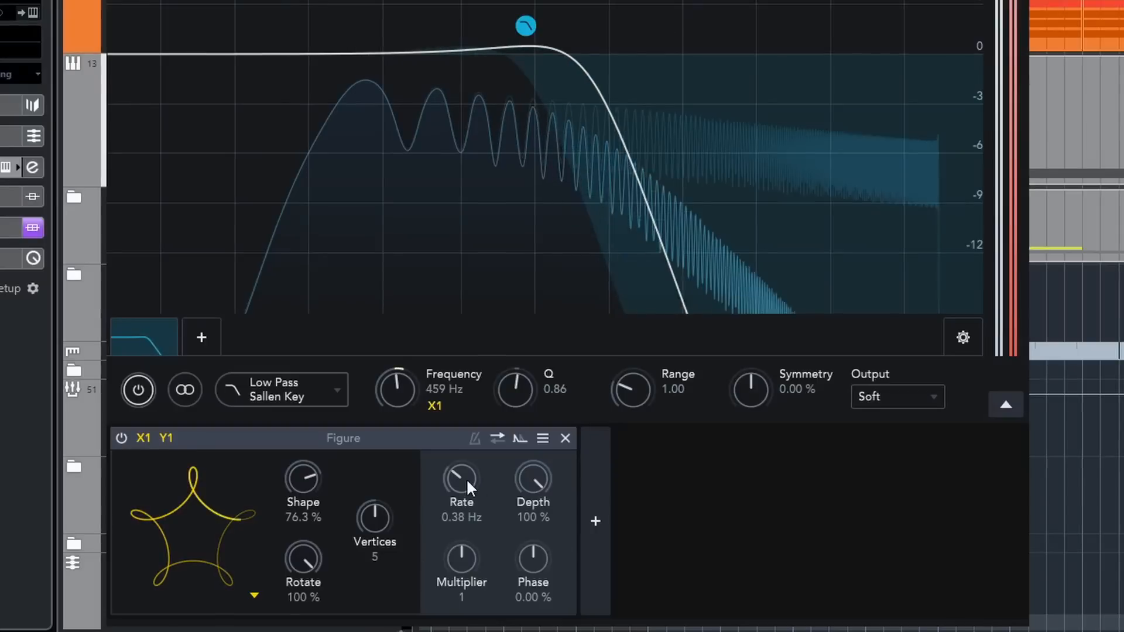
Raise the Figure modulator's vertices to 7 and fine-tune its rate and shape amount.
mouse_move(466, 479)
left_mouse_down()
mouse_move(481, 401)
mouse_move(469, 422)
mouse_move(487, 383)
mouse_move(453, 475)
left_mouse_up()
left_click_drag(366, 541, 406, 444)
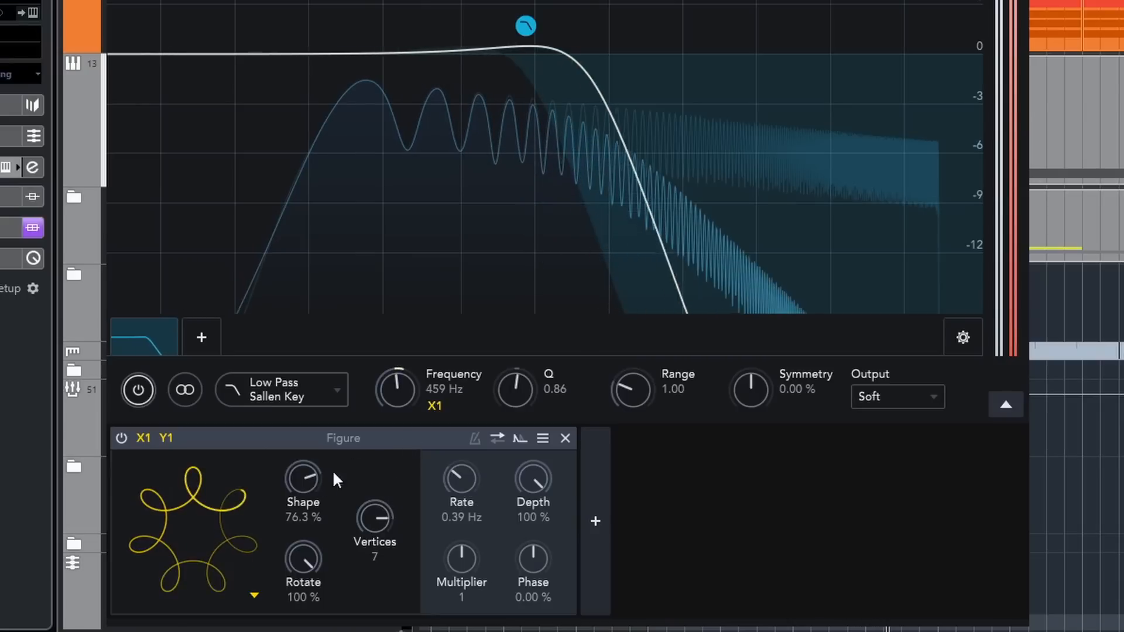
left_click_drag(333, 470, 307, 552)
mouse_move(461, 477)
left_mouse_down()
mouse_move(500, 373)
mouse_move(441, 497)
mouse_move(480, 418)
mouse_move(487, 342)
mouse_move(452, 470)
left_mouse_up()
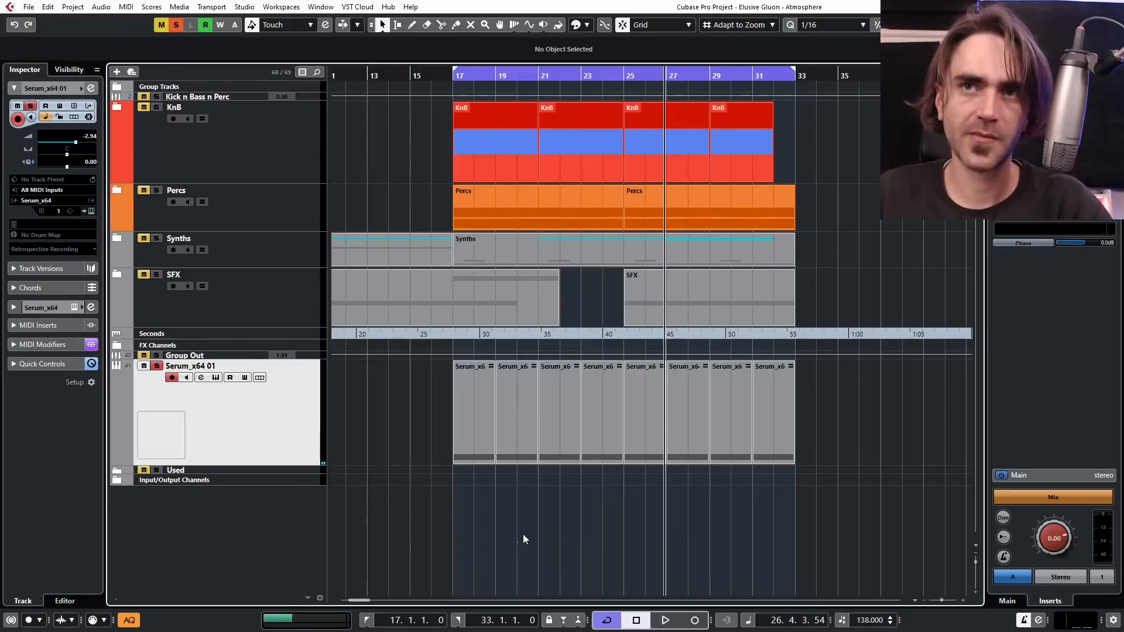
Delete the Serum_x64 01 clips from bar 19 to bar 33, keeping only the first one.
left_click_drag(522, 538, 787, 457)
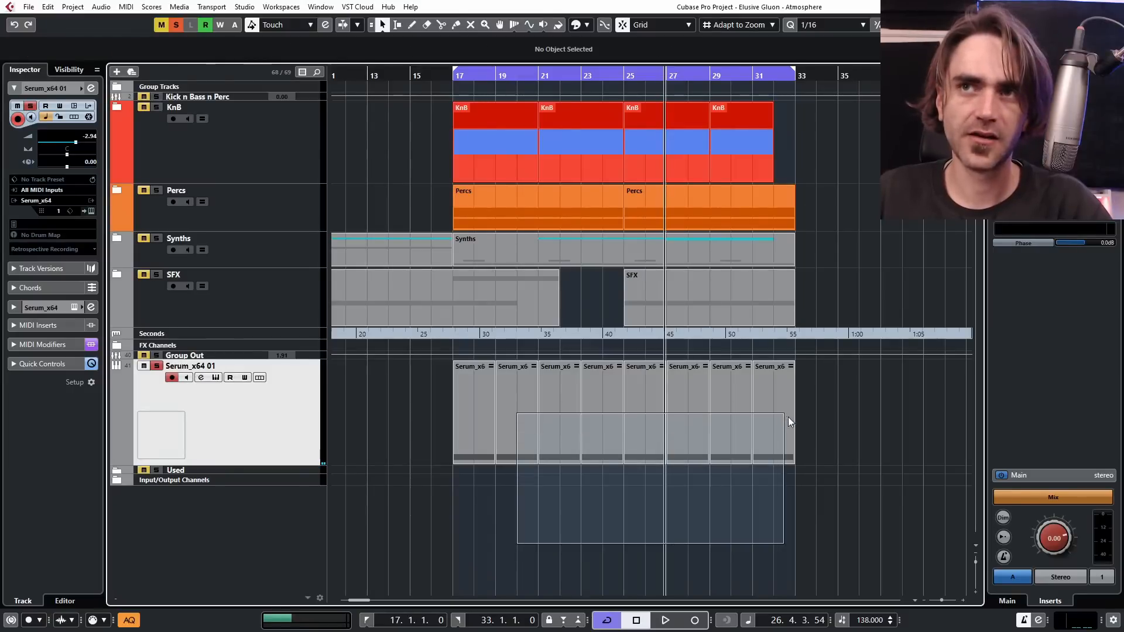
key("Delete")
left_click(486, 451)
key("1")
key("1")
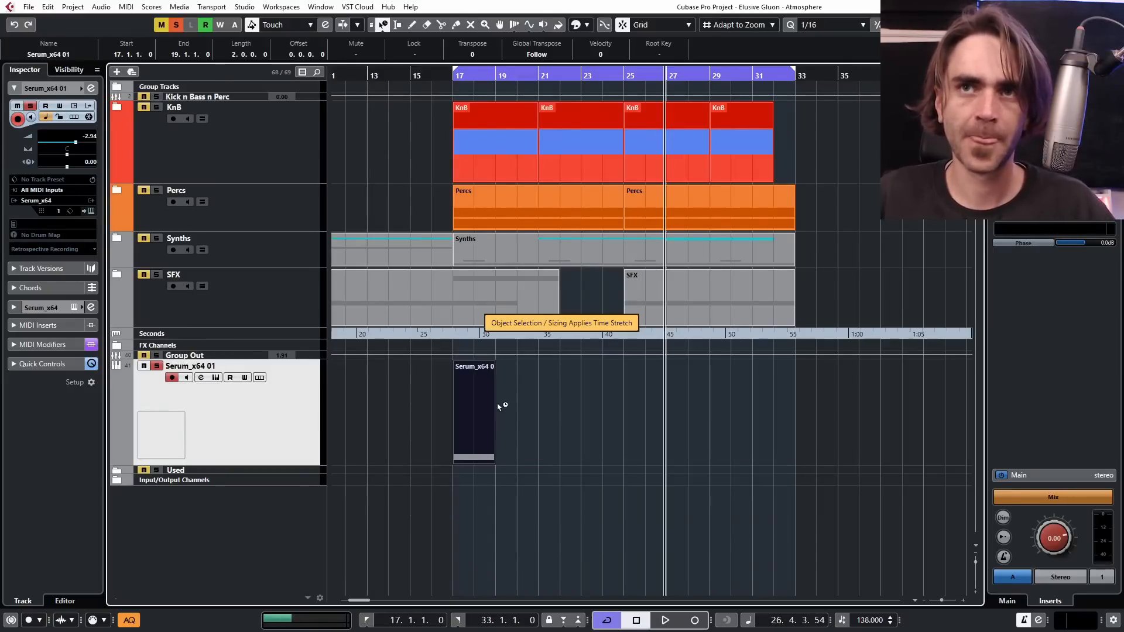
left_click_drag(493, 415, 621, 442)
key("1")
left_click_drag(640, 494, 527, 427)
key("Delete")
Time-stretch the remaining Serum_x64 01 clip to span bars 17 to 25, and repeat it once up to bar 33.
left_click(462, 442)
key("1")
key("1")
left_click_drag(493, 461, 611, 470)
key("1")
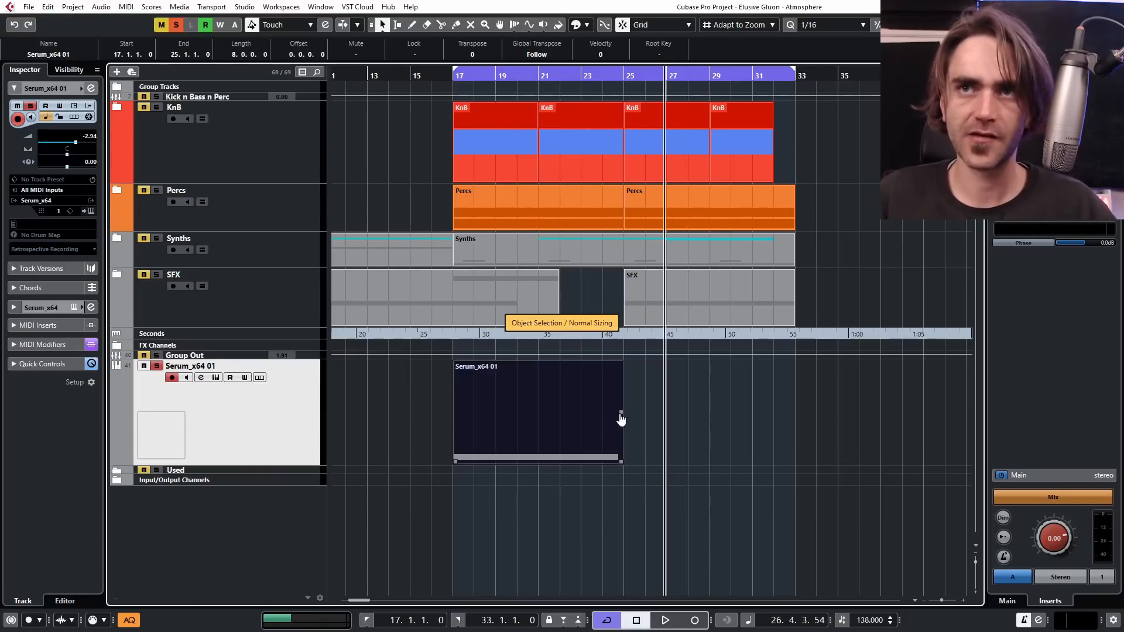
left_click_drag(621, 419, 637, 487)
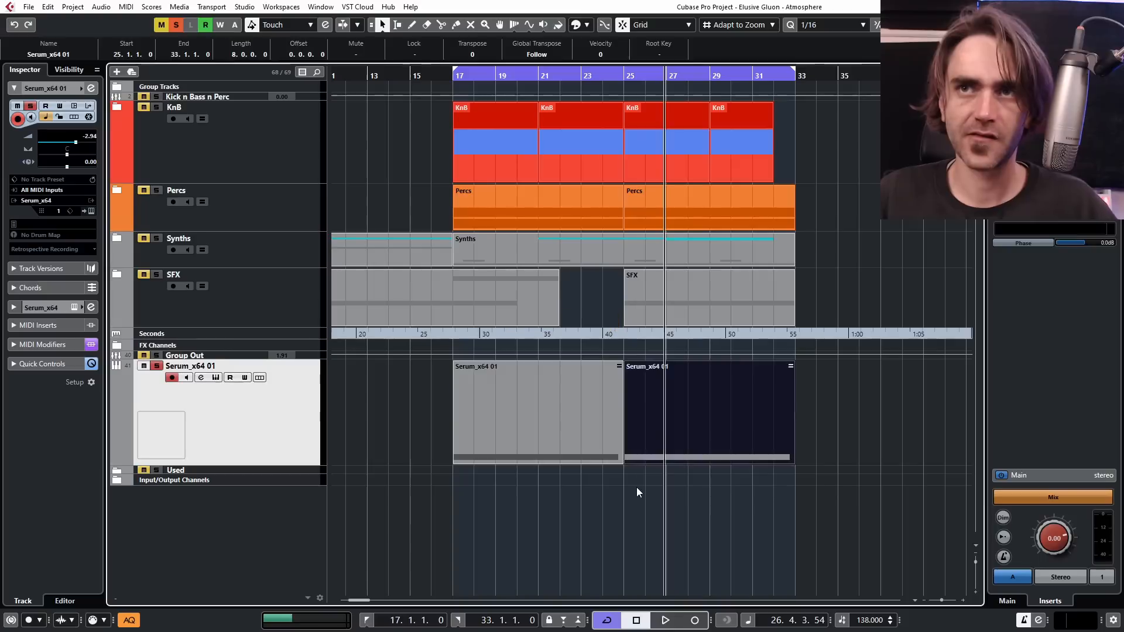
Lower oscillator A in the track's Serum instrument to octave -1 and close the instrument.
left_click(91, 212)
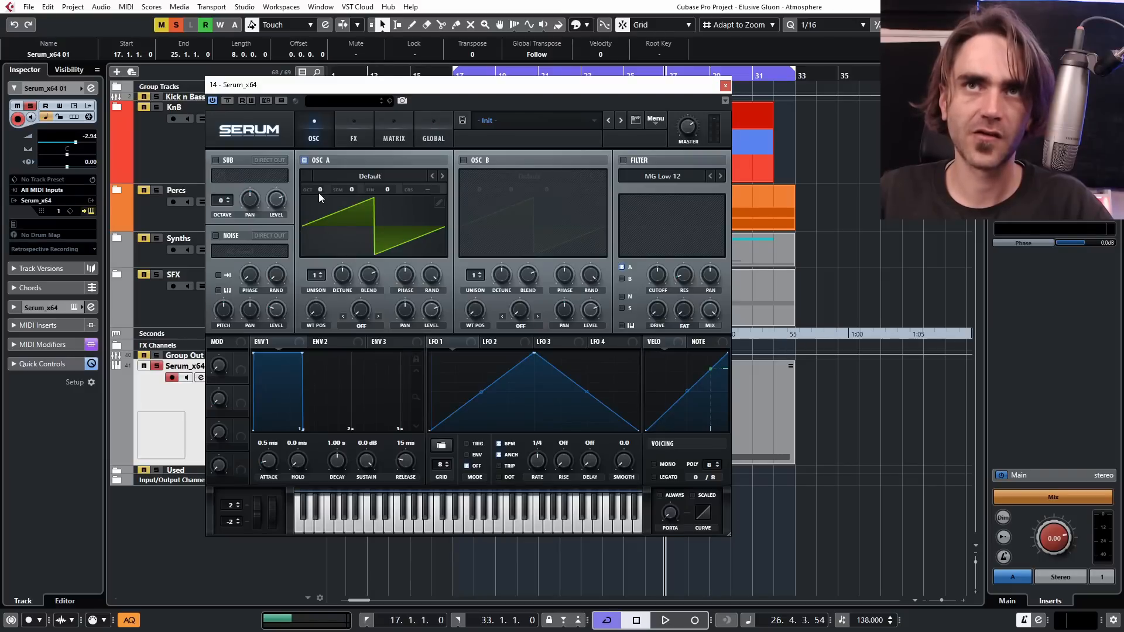
left_click_drag(320, 191, 318, 200)
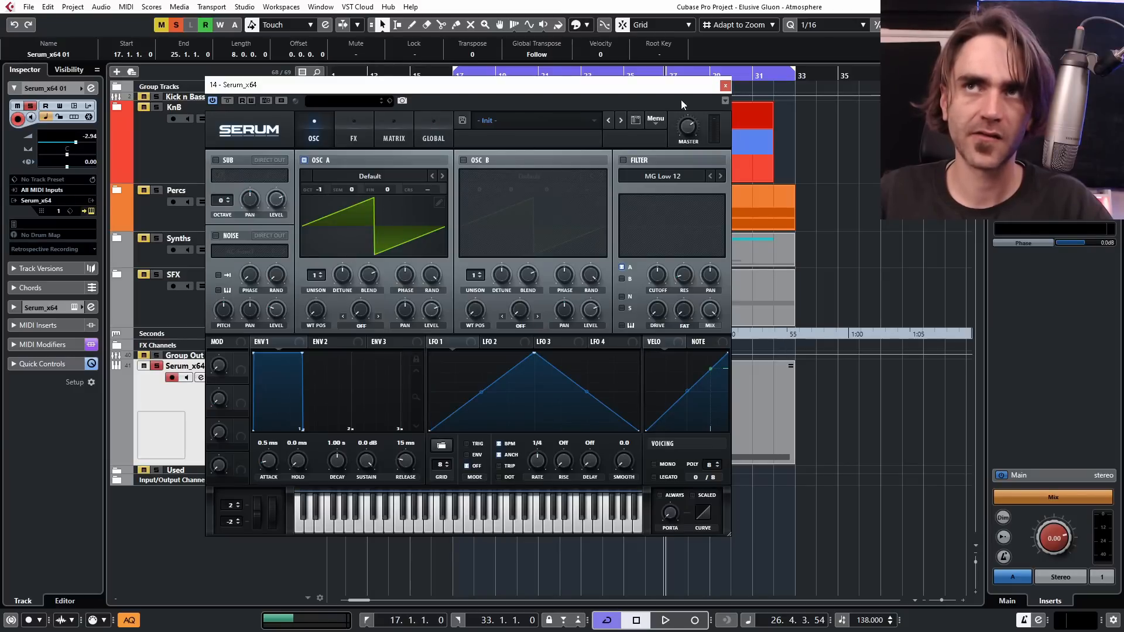
left_click(724, 87)
Enable the low-cut filter on the Serum_x64 01 channel with a 24 dB/Oct slope.
left_click(52, 88)
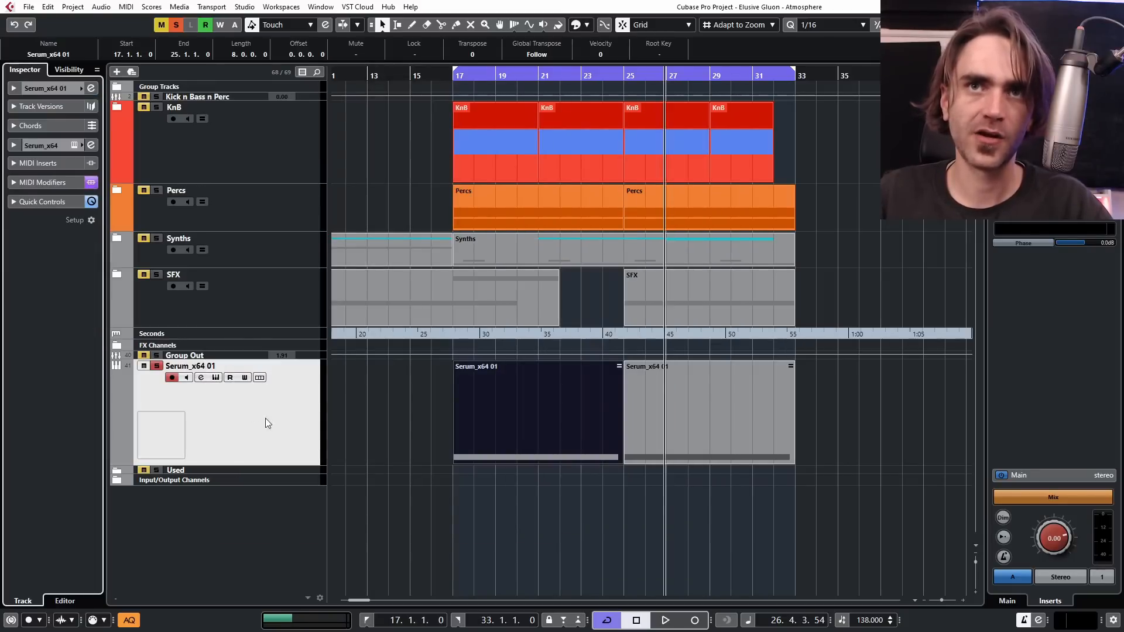
left_click(88, 88)
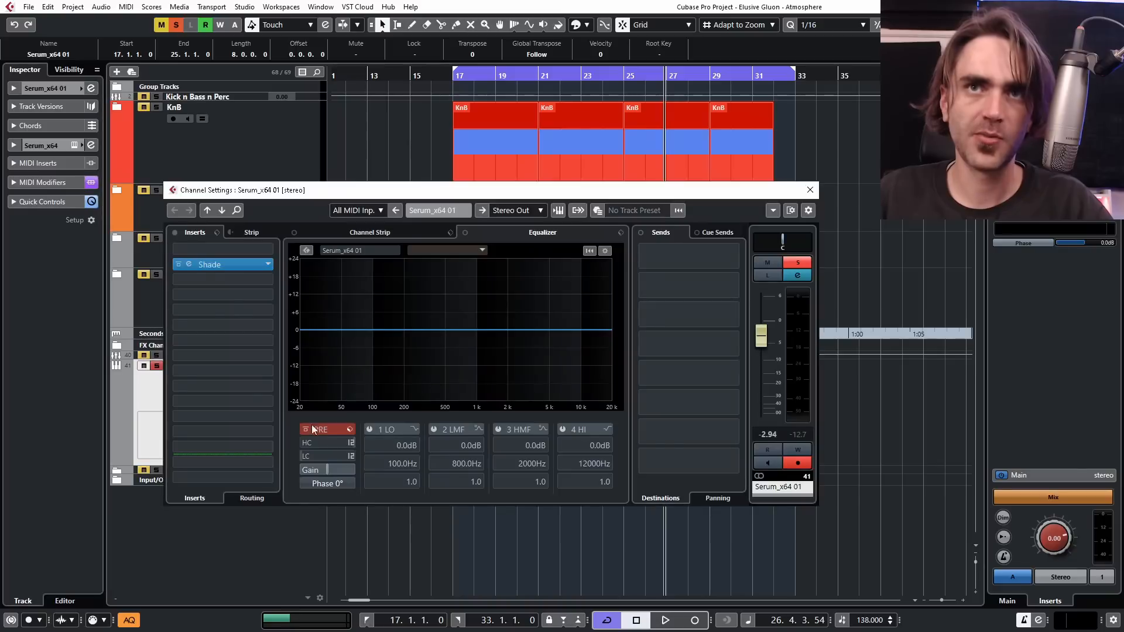
left_click(352, 456)
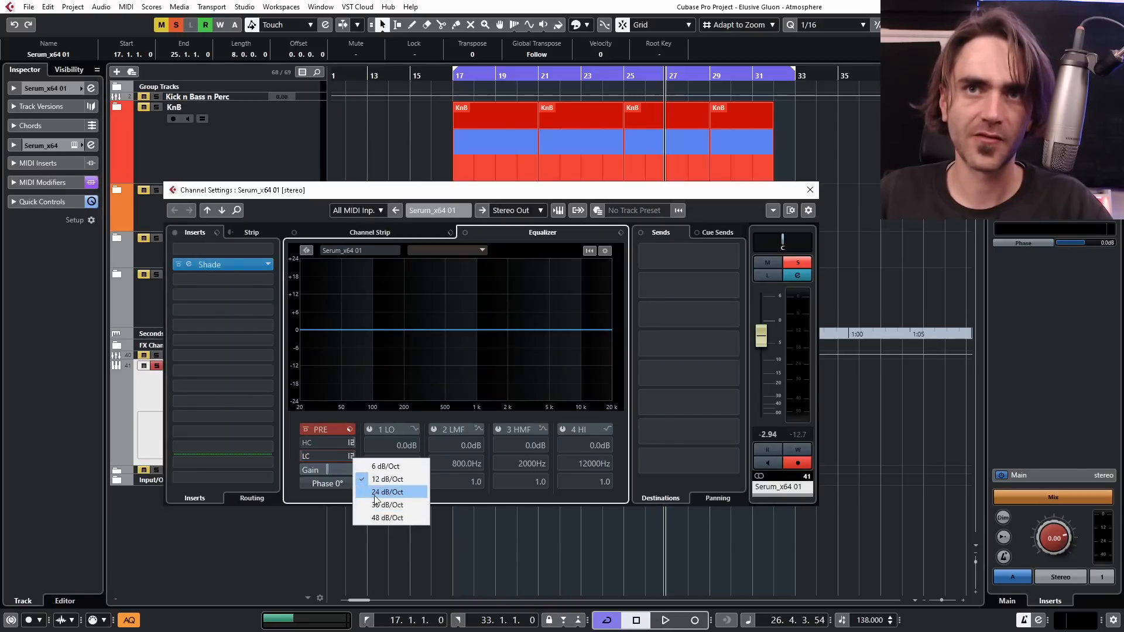
left_click(386, 491)
left_click(305, 458)
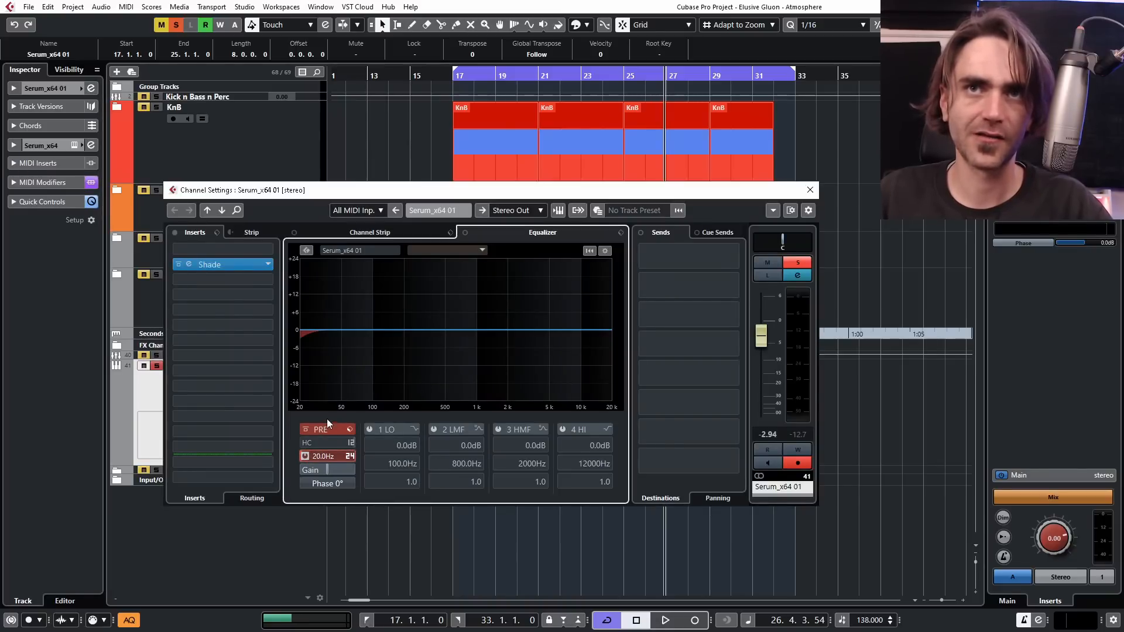
Play the loop and try a Q of 9.76 on Shade's low-pass filter before lowering it again.
key("space")
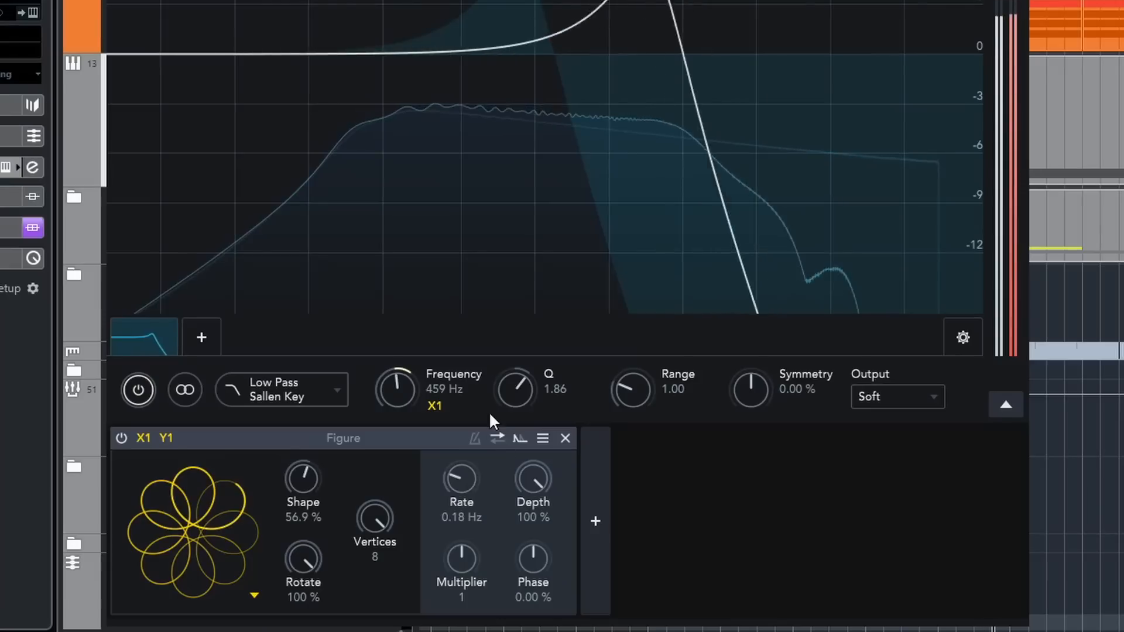
left_click_drag(534, 368, 555, 343)
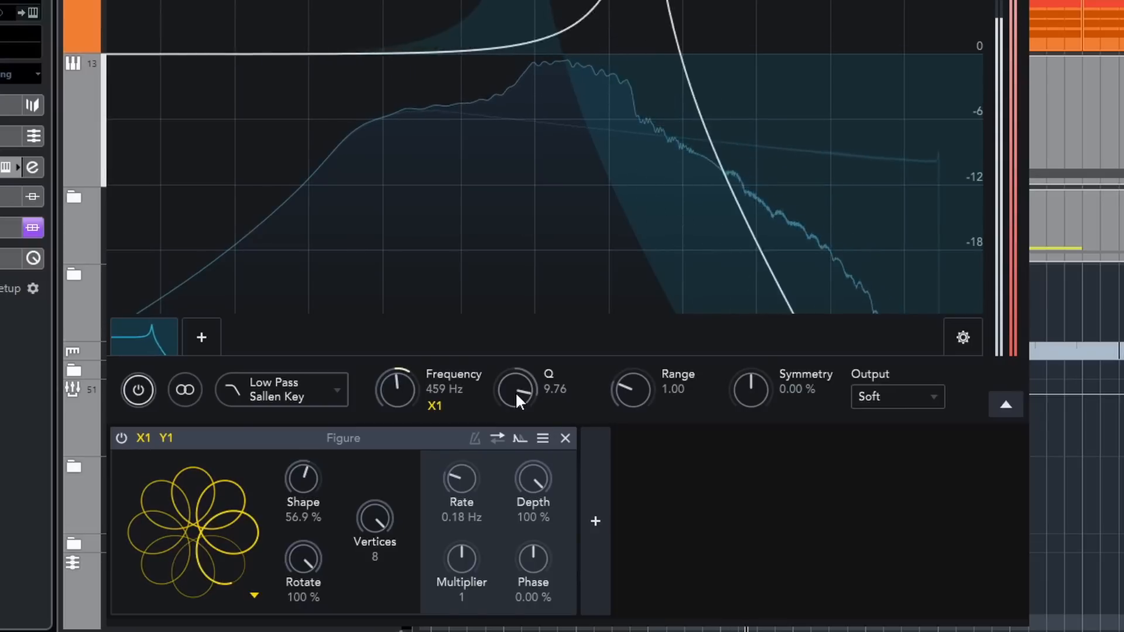
left_click_drag(515, 392, 469, 469)
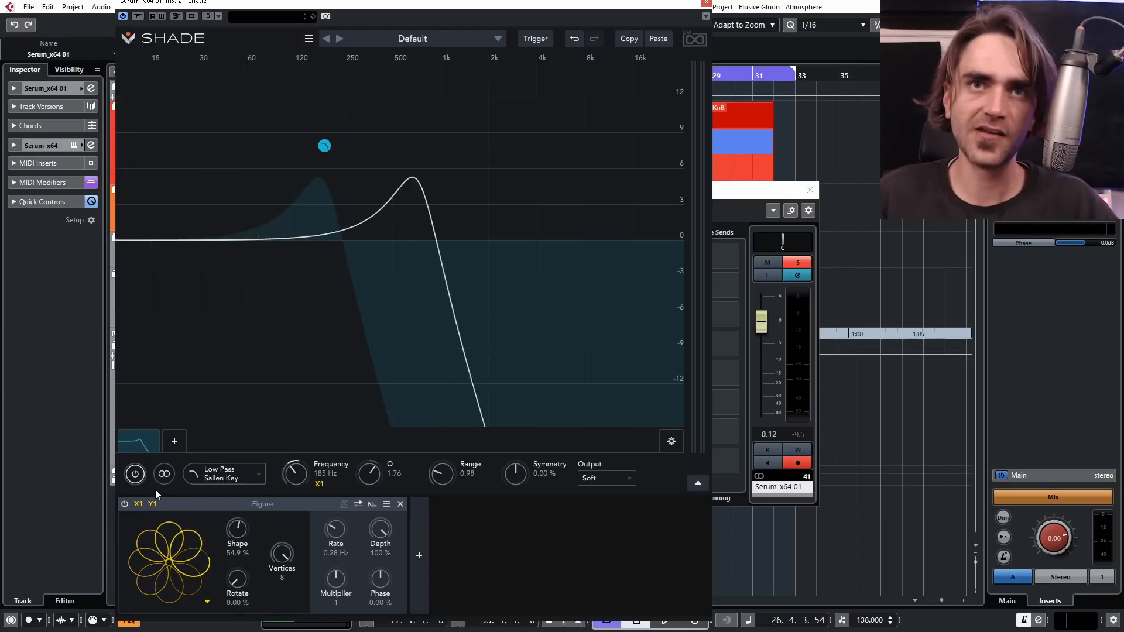
Restrict Shade's low-pass filter to the left channel and add a second Sallen Key low pass for the right channel.
left_click(165, 475)
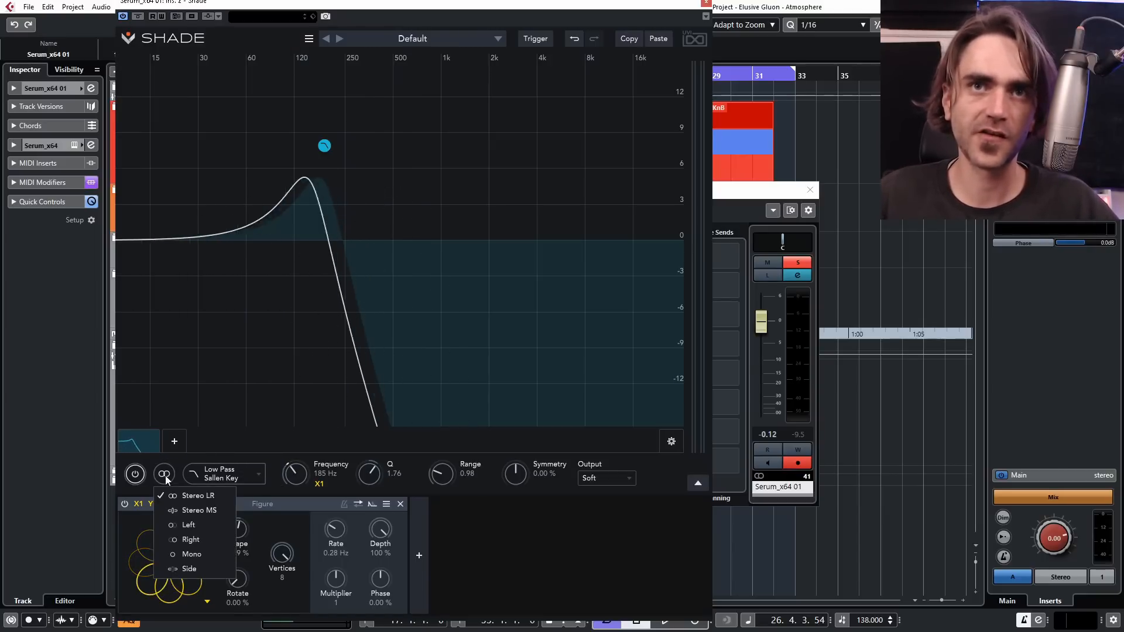
left_click(198, 526)
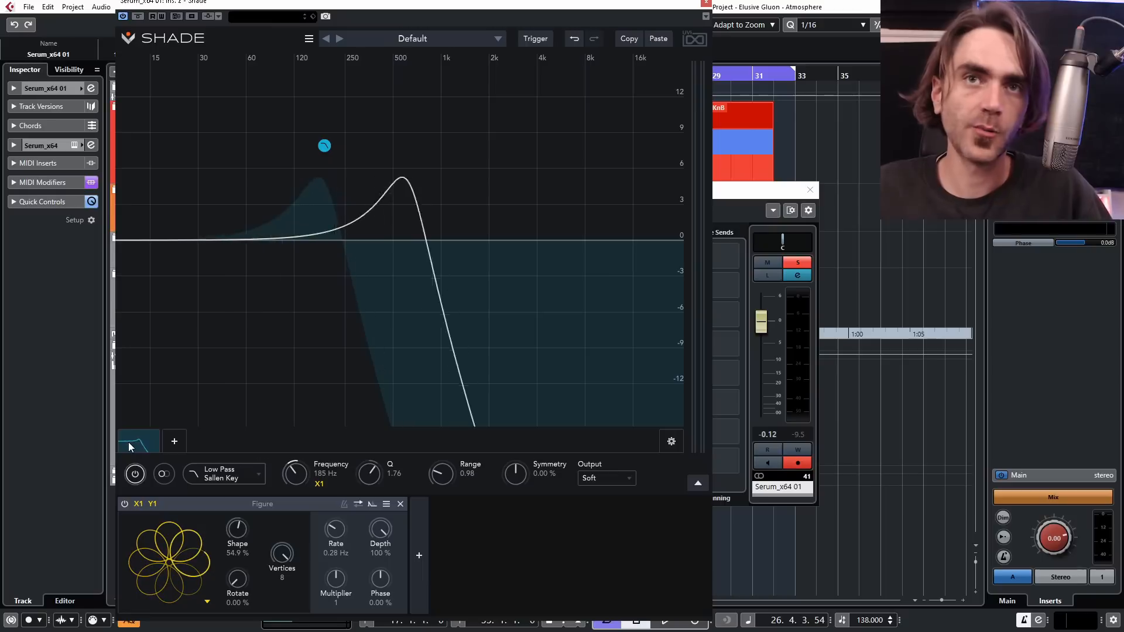
left_click(178, 444)
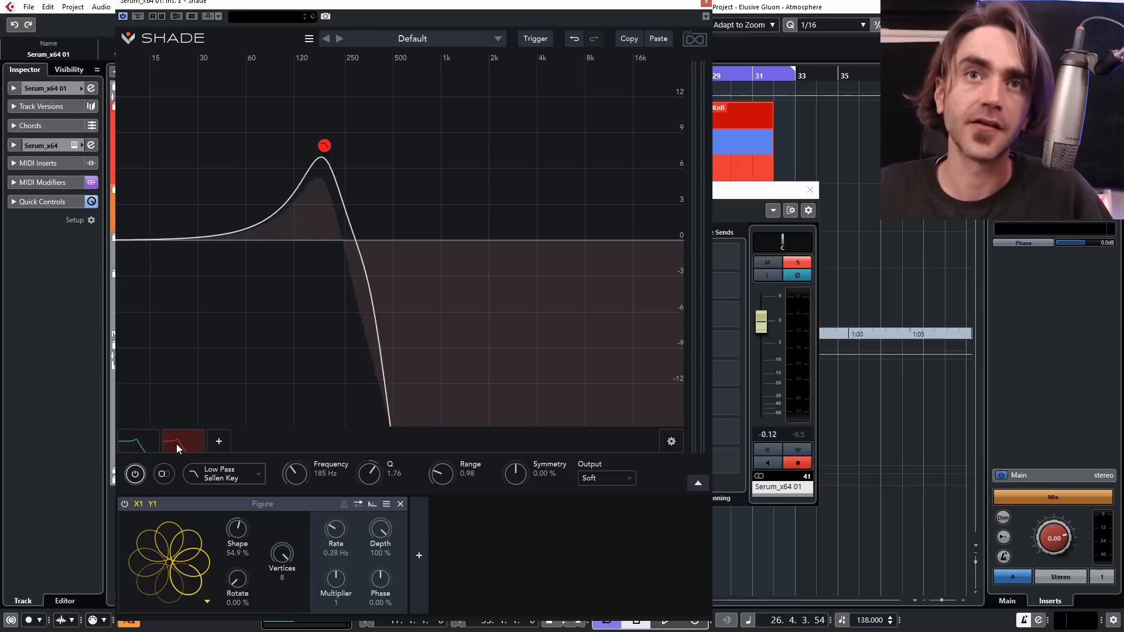
left_click(164, 475)
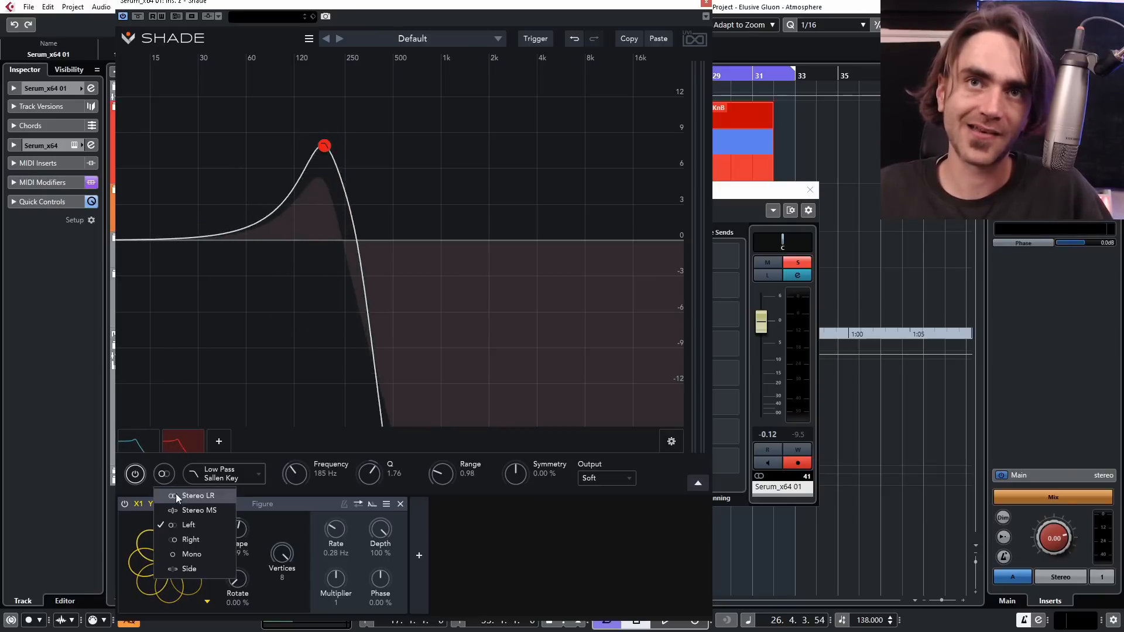
left_click(186, 540)
Assign the Figure modulator's Y1 output to the frequency of the right-channel low-pass filter.
left_click(136, 448)
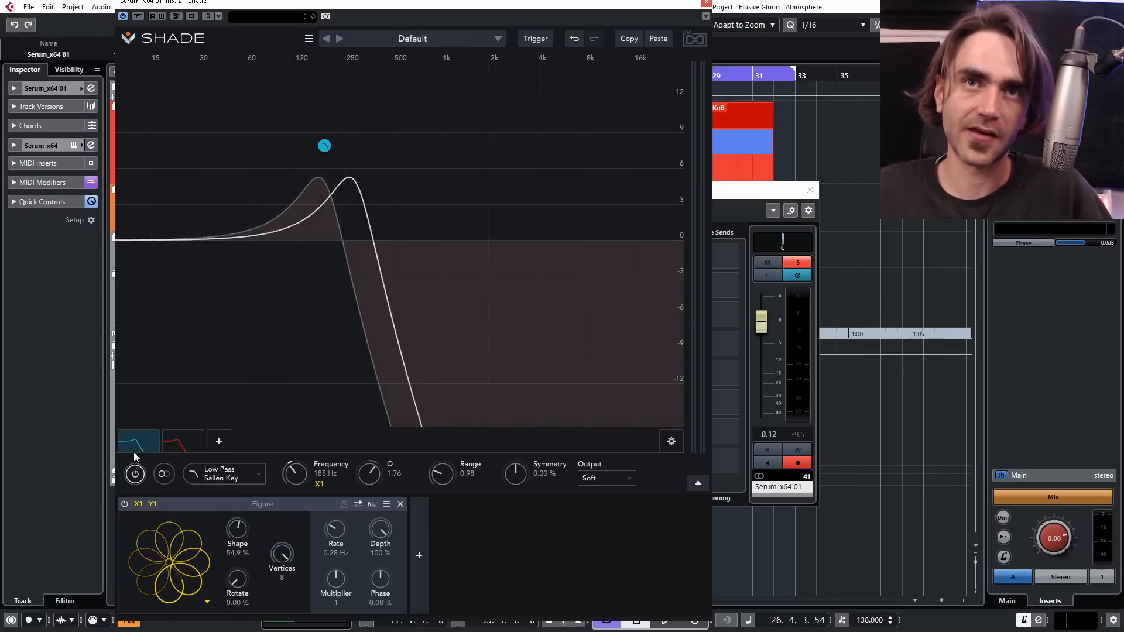
left_click(184, 445)
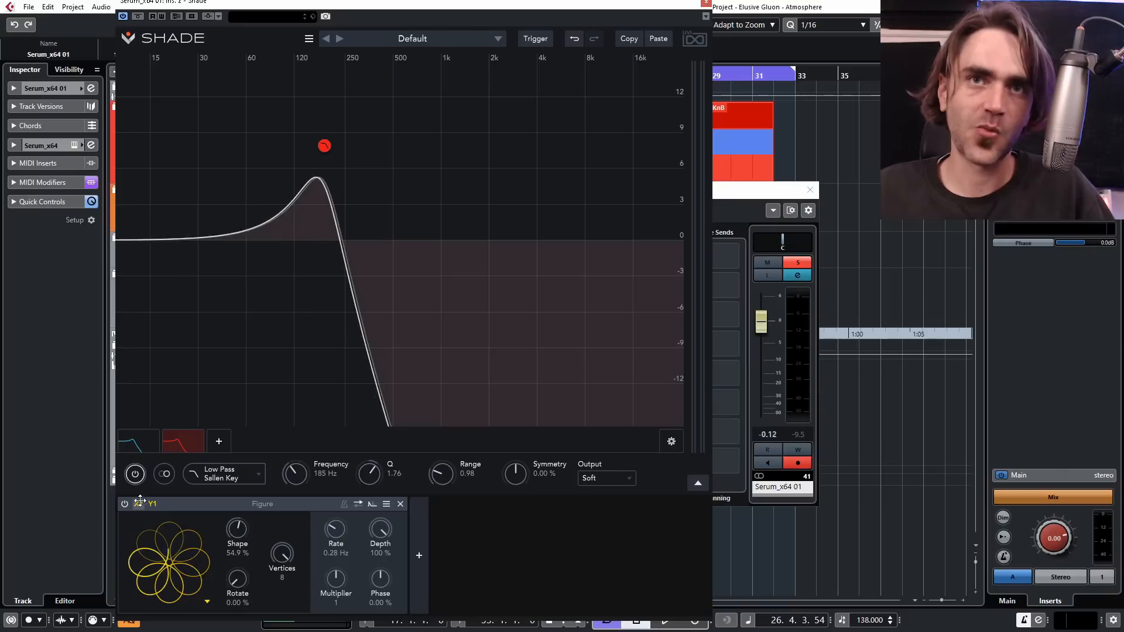
left_click_drag(182, 500, 298, 480)
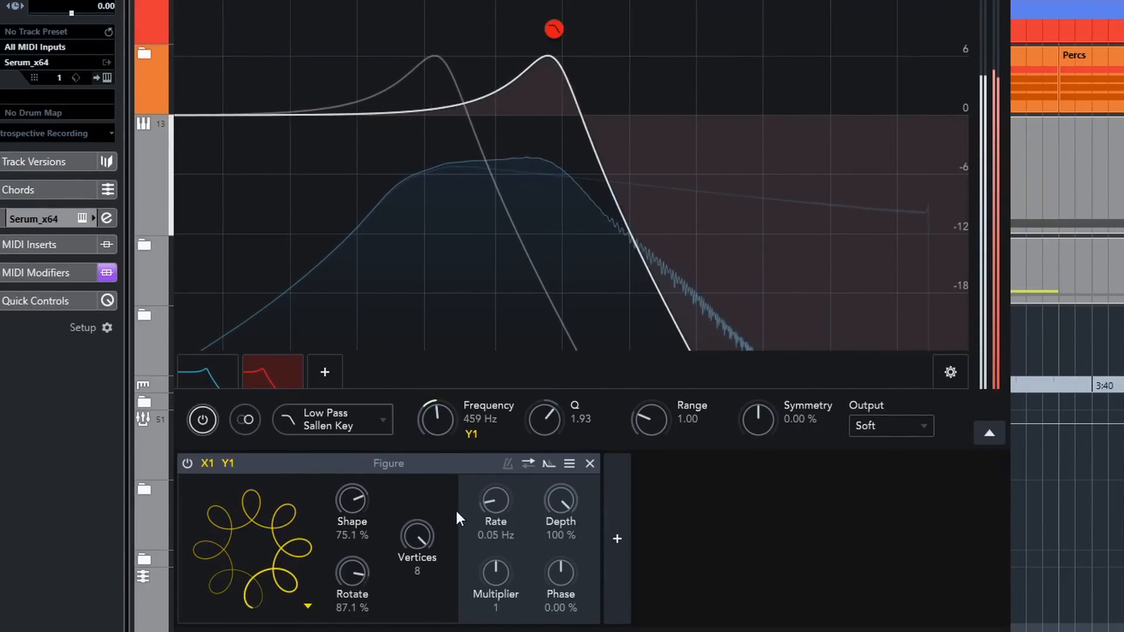
Try different Figure modulator rates, ending at 0.13 Hz, and try a phase of 52 % before resetting it.
left_click_drag(508, 505, 528, 462)
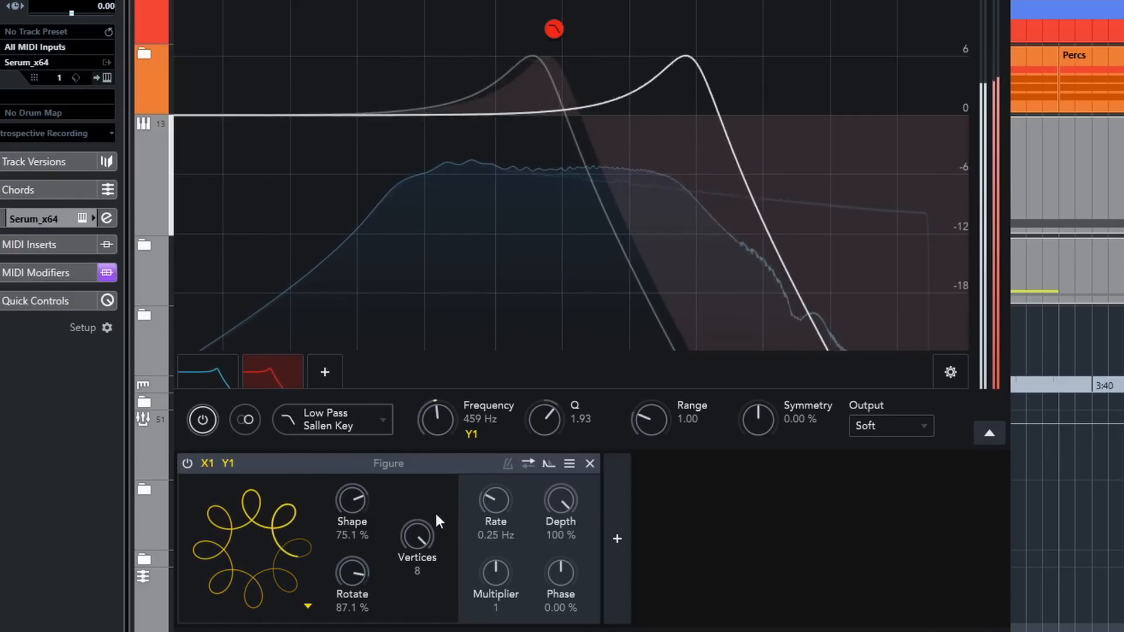
mouse_move(493, 528)
left_mouse_down()
mouse_move(539, 467)
mouse_move(483, 542)
left_mouse_up()
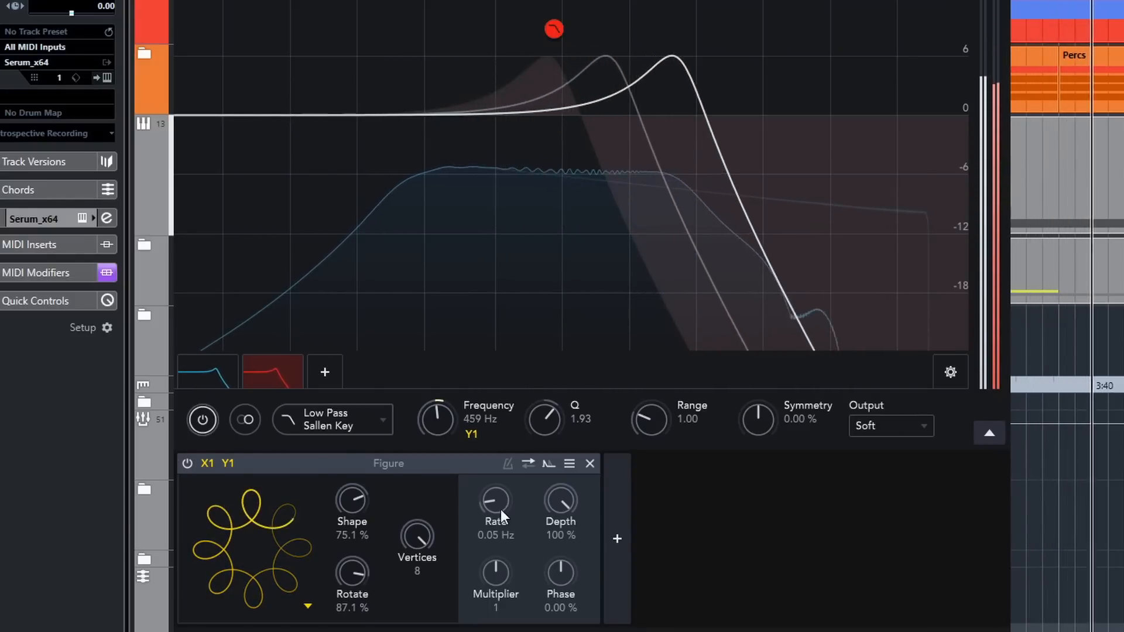
left_click_drag(501, 509, 529, 483)
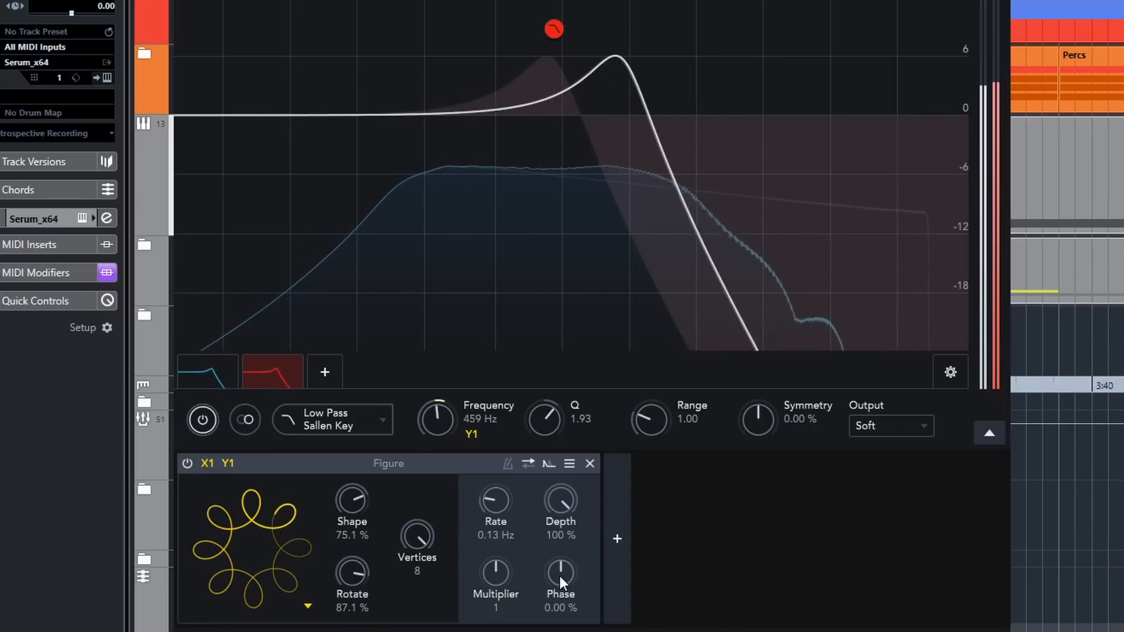
left_click_drag(543, 577, 596, 495)
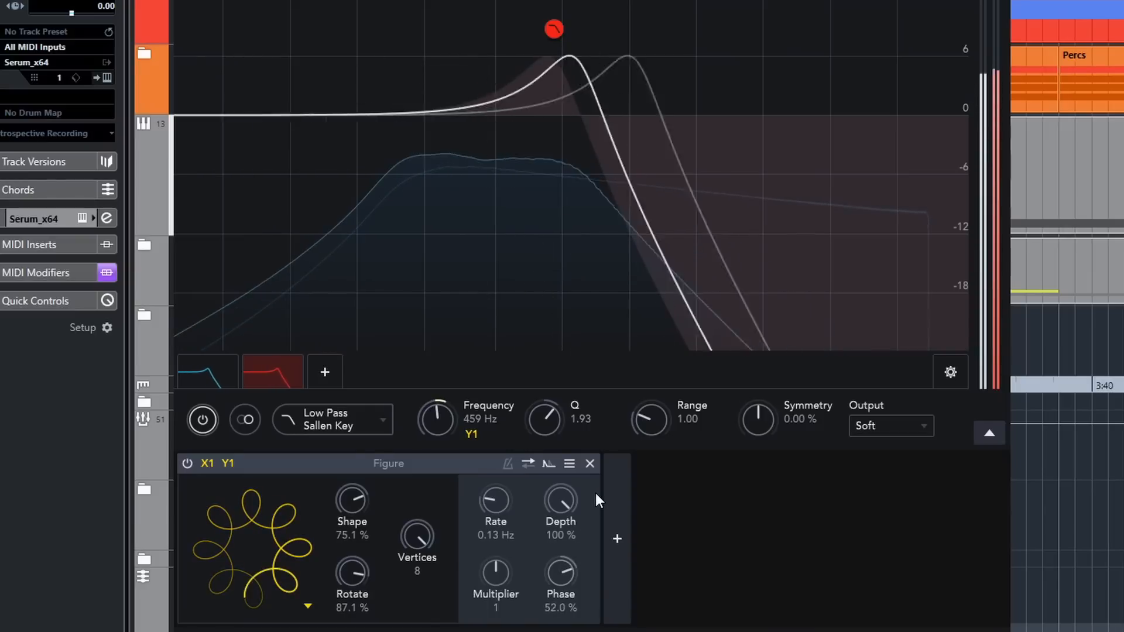
left_click(561, 574, "ctrl")
Try a Q of 3.94 on the right-channel filter and 4.52 on the left-channel one, and lower them to 1.62 and 1.65.
left_click_drag(543, 422, 562, 382)
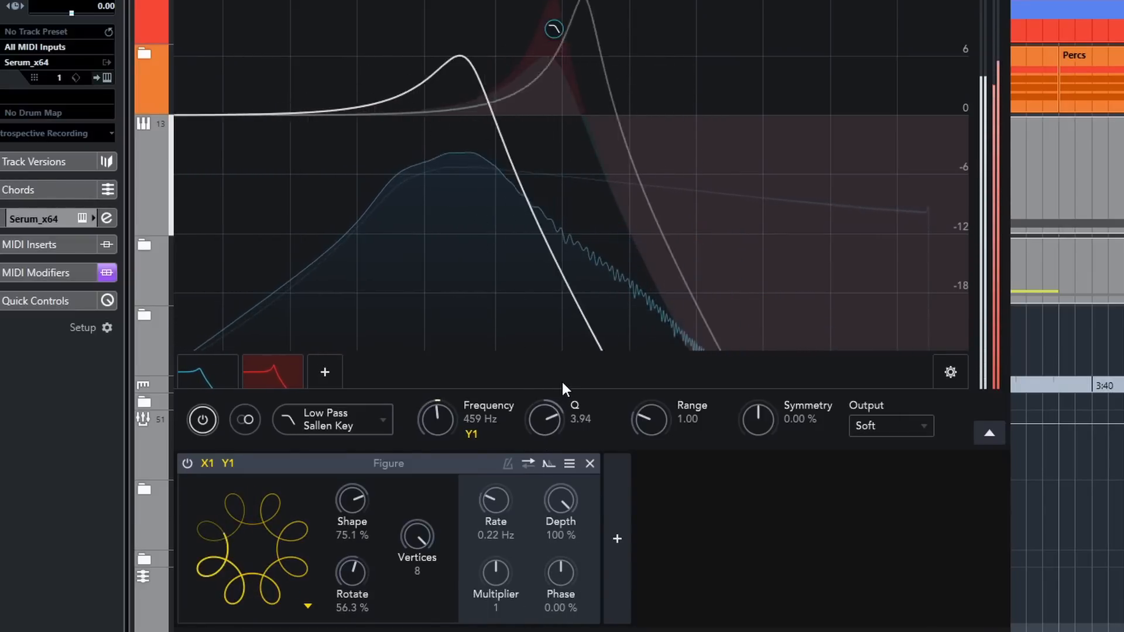
left_click(207, 371)
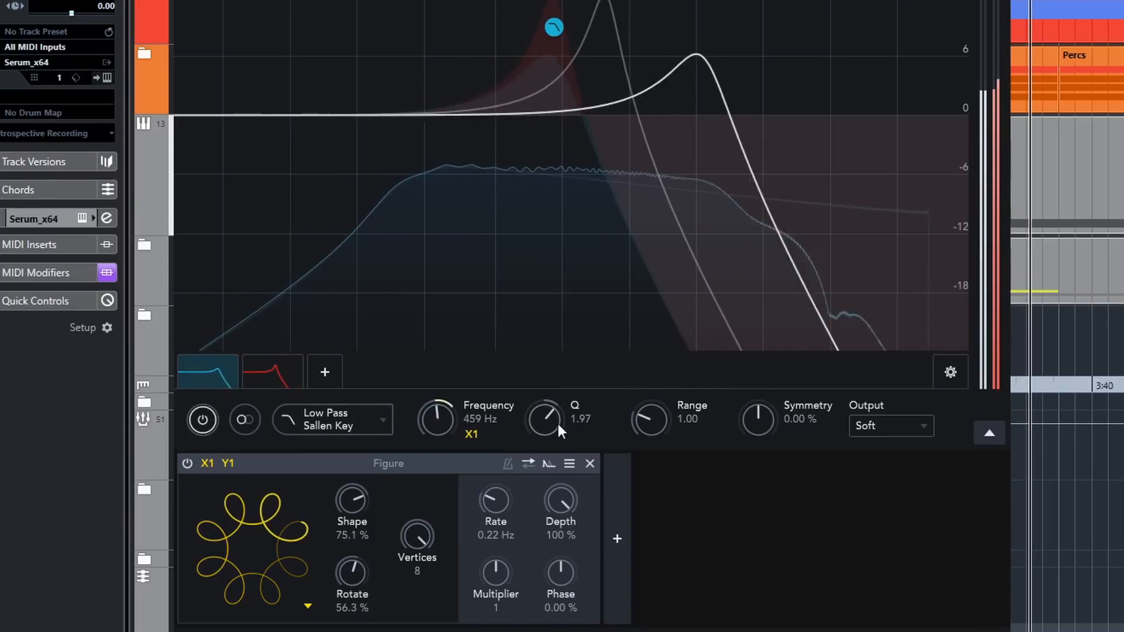
left_click_drag(556, 421, 534, 417)
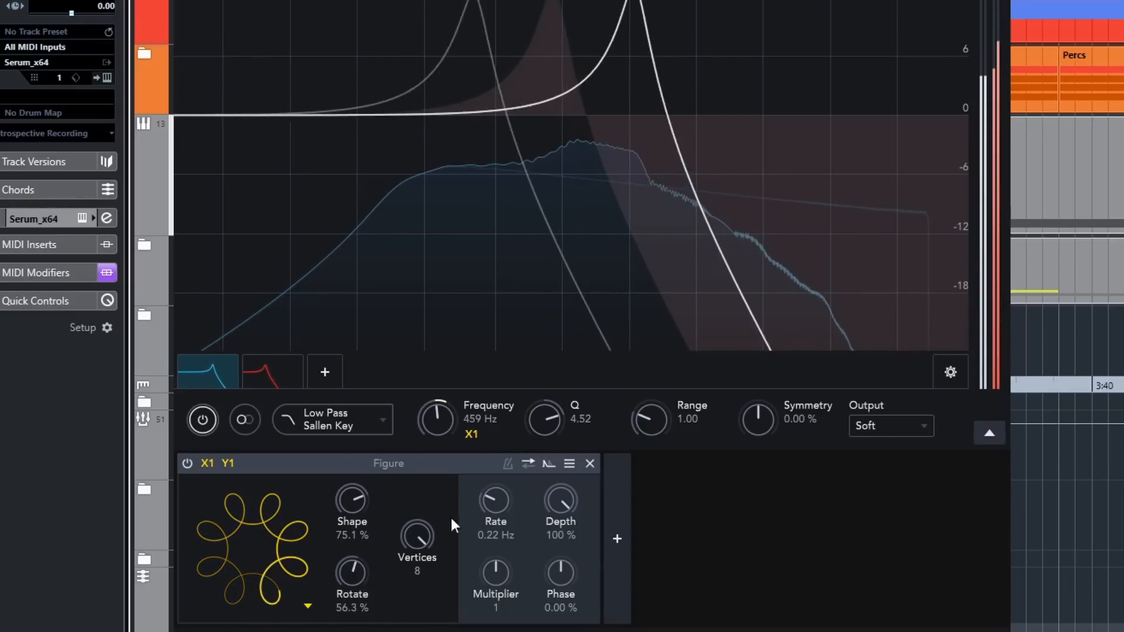
left_click_drag(560, 423, 543, 465)
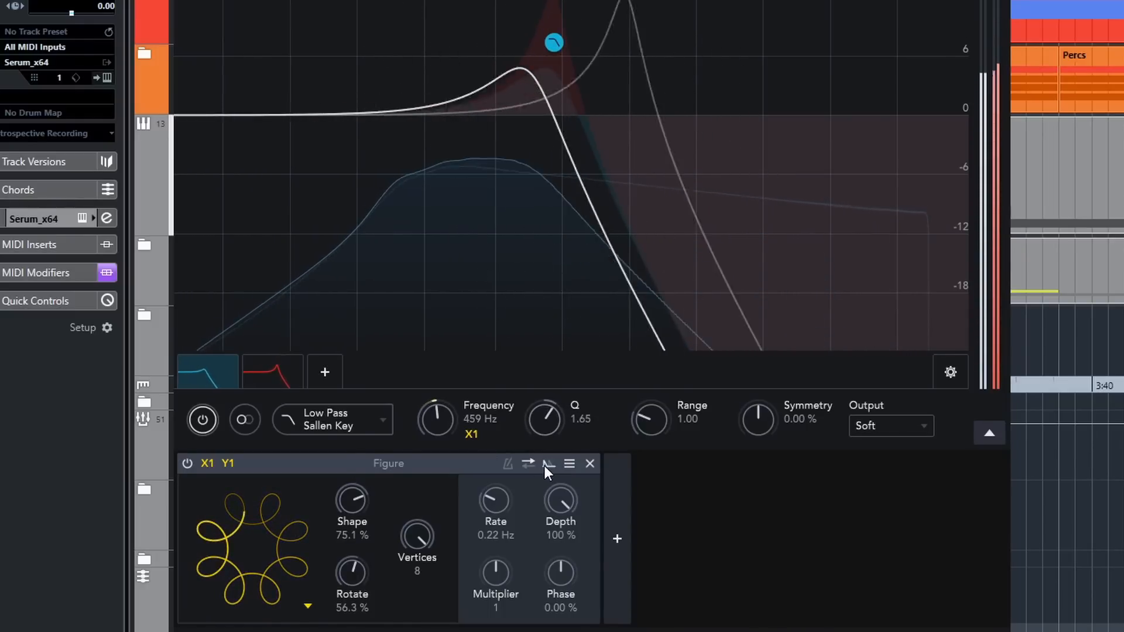
left_click(271, 369)
left_click_drag(543, 416, 537, 455)
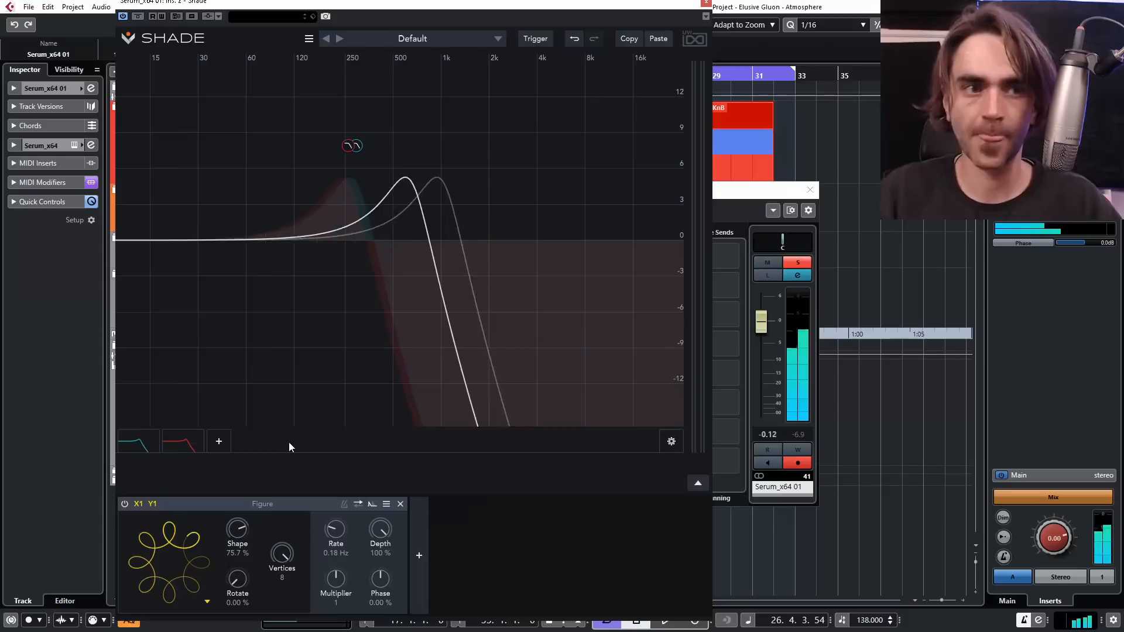
Add a Notch Multi Resonant phaser as a third filter in Shade.
left_click(220, 441)
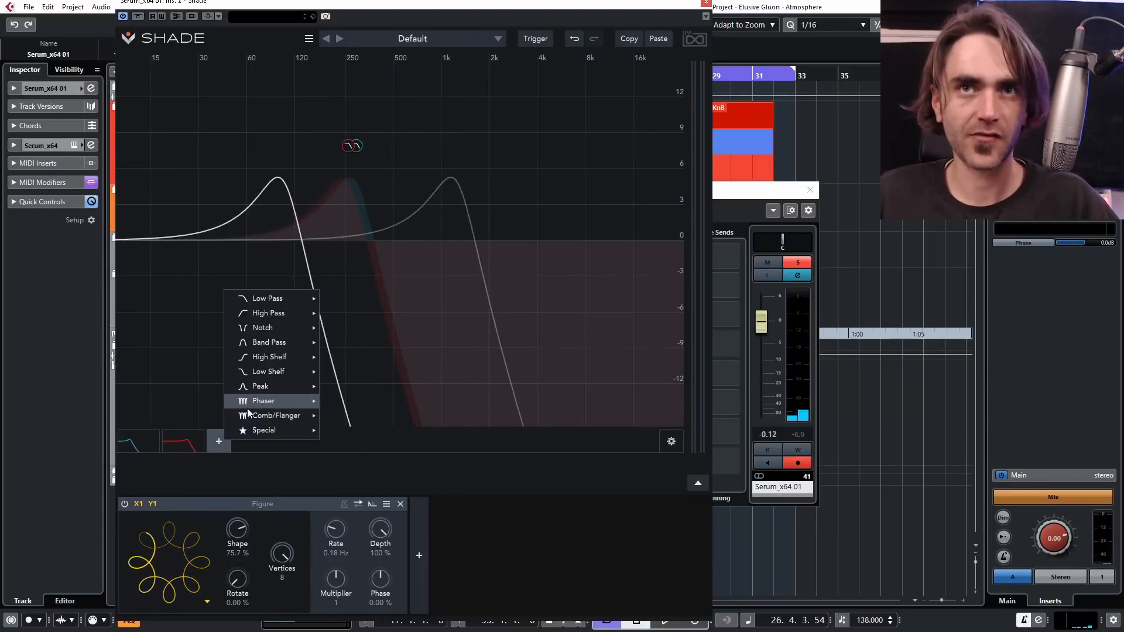
mouse_move(249, 404)
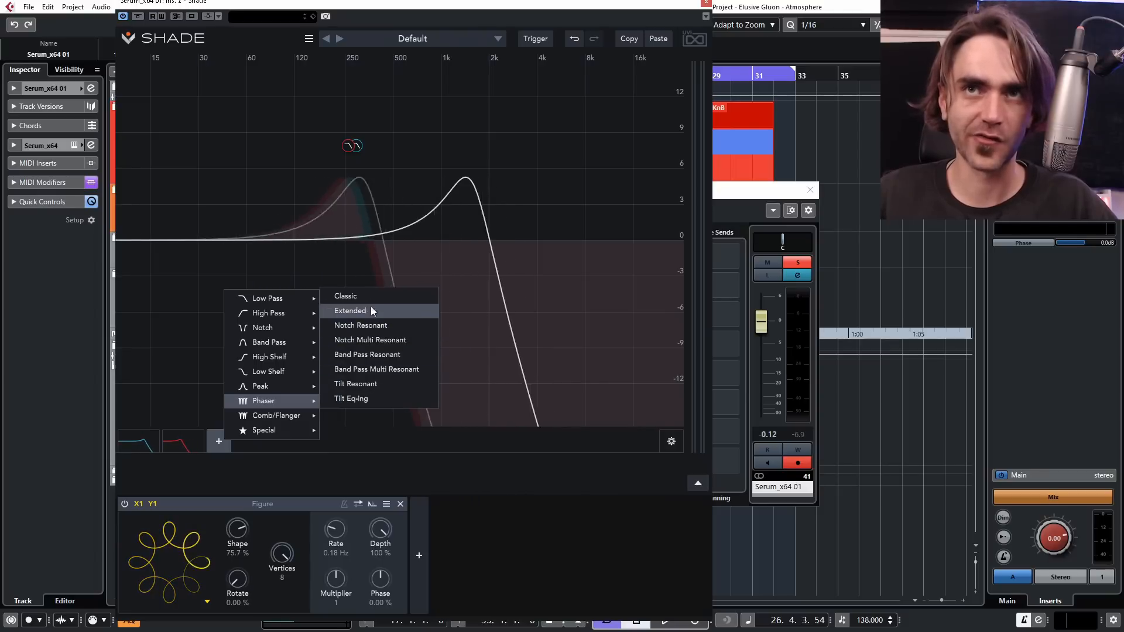
left_click(374, 340)
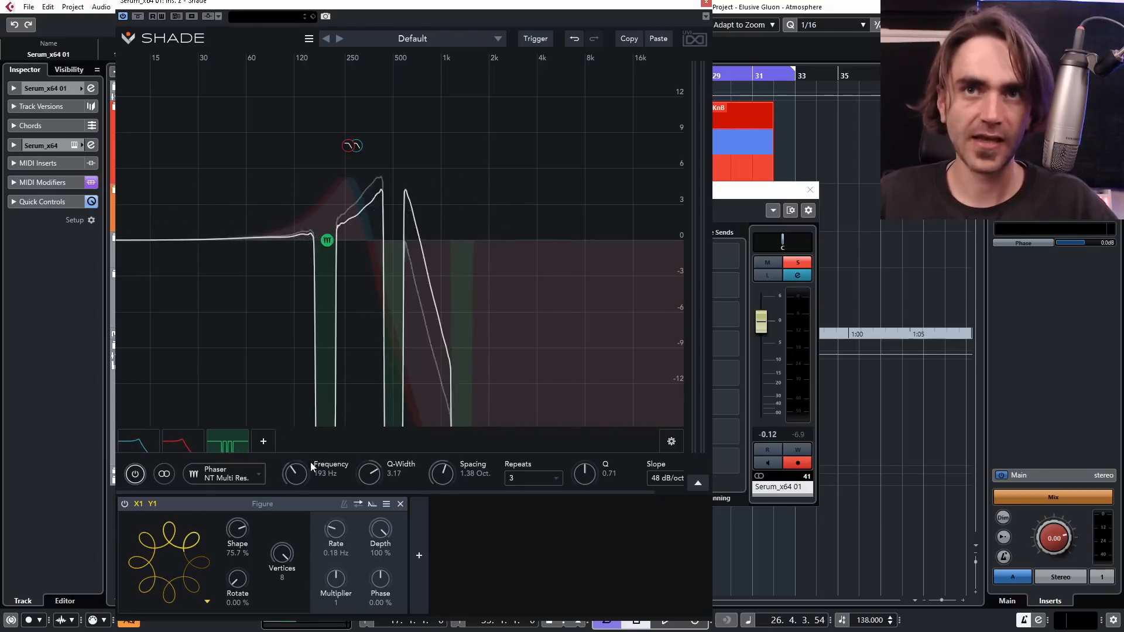
Set the phaser's frequency to 116 Hz, Q-width to 2.14, spacing to 1.48 Oct., repeats to 4 and Q to 3.64.
left_click_drag(310, 462, 287, 497)
mouse_move(366, 477)
left_mouse_down()
mouse_move(362, 495)
mouse_move(381, 446)
mouse_move(370, 491)
left_mouse_up()
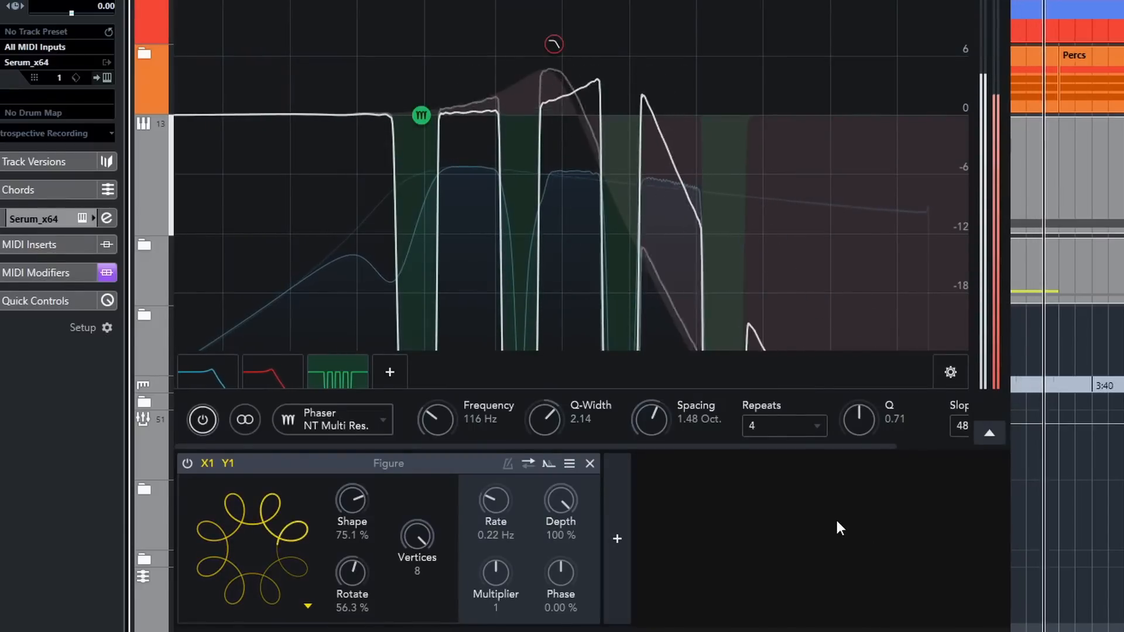
left_click_drag(861, 420, 893, 346)
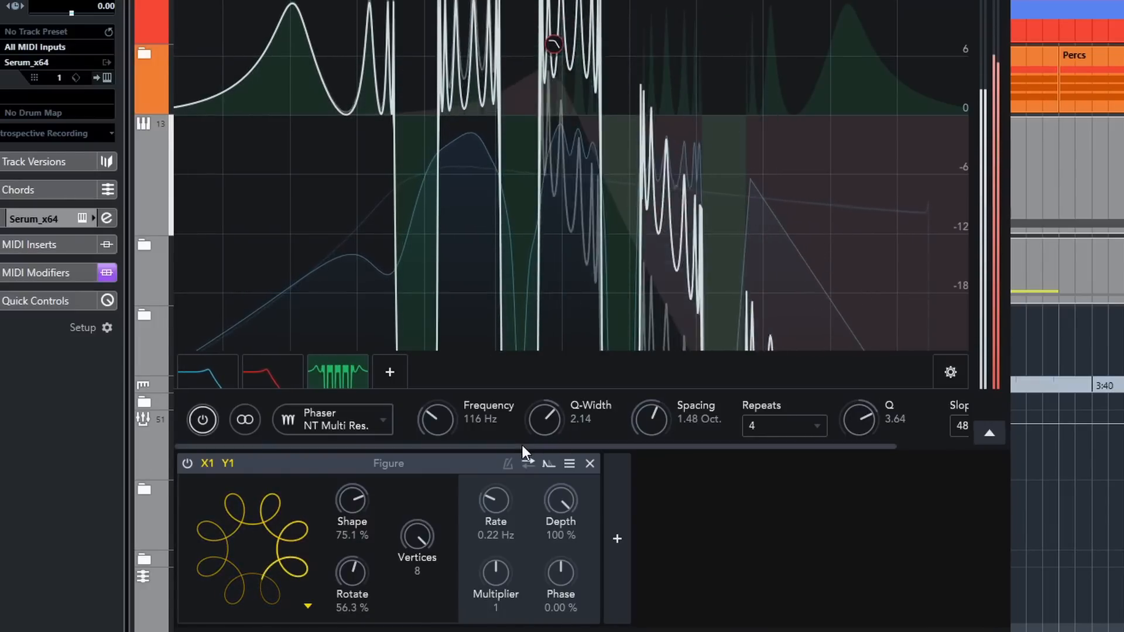
Set the right-channel low-pass filter's Q to 1.33 and close the Shade editor.
left_click(263, 377)
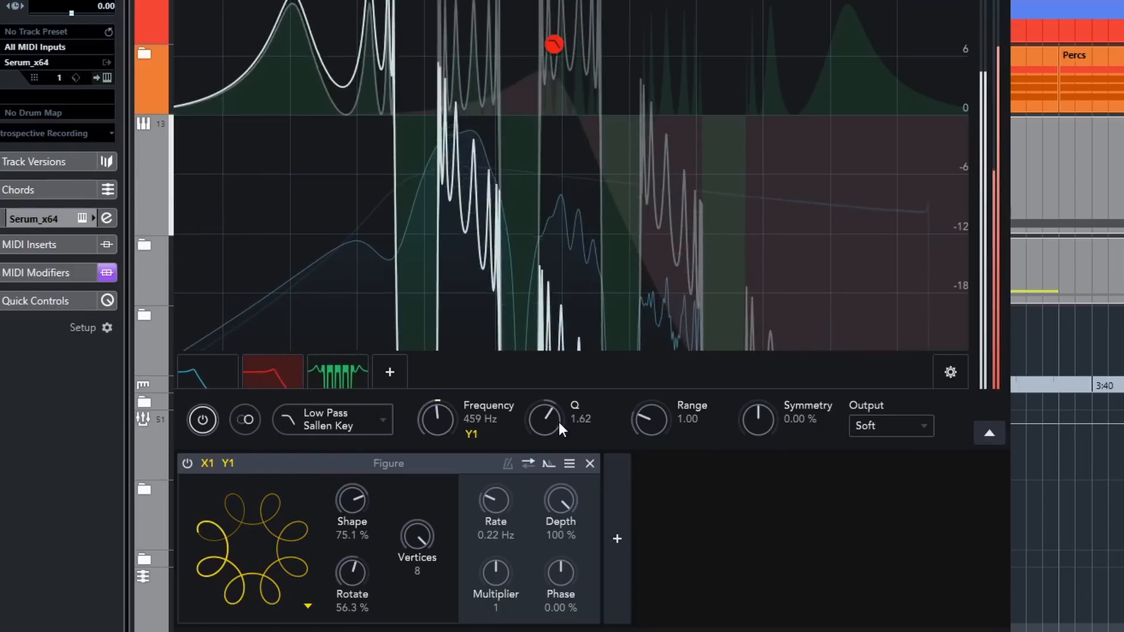
left_click_drag(552, 428, 552, 433)
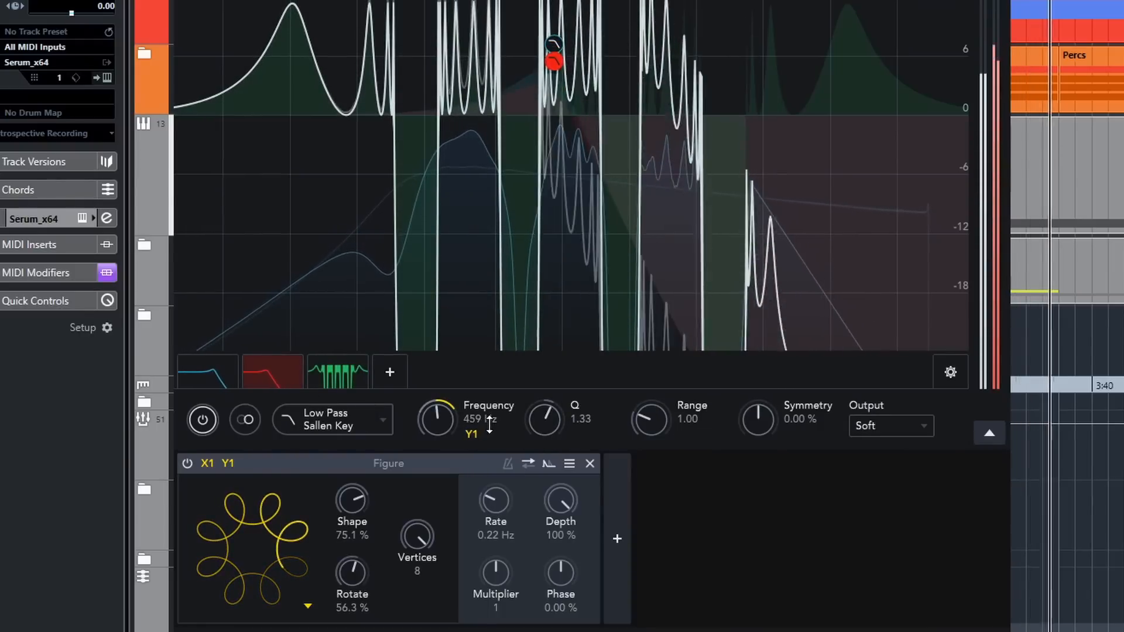
left_click(206, 378)
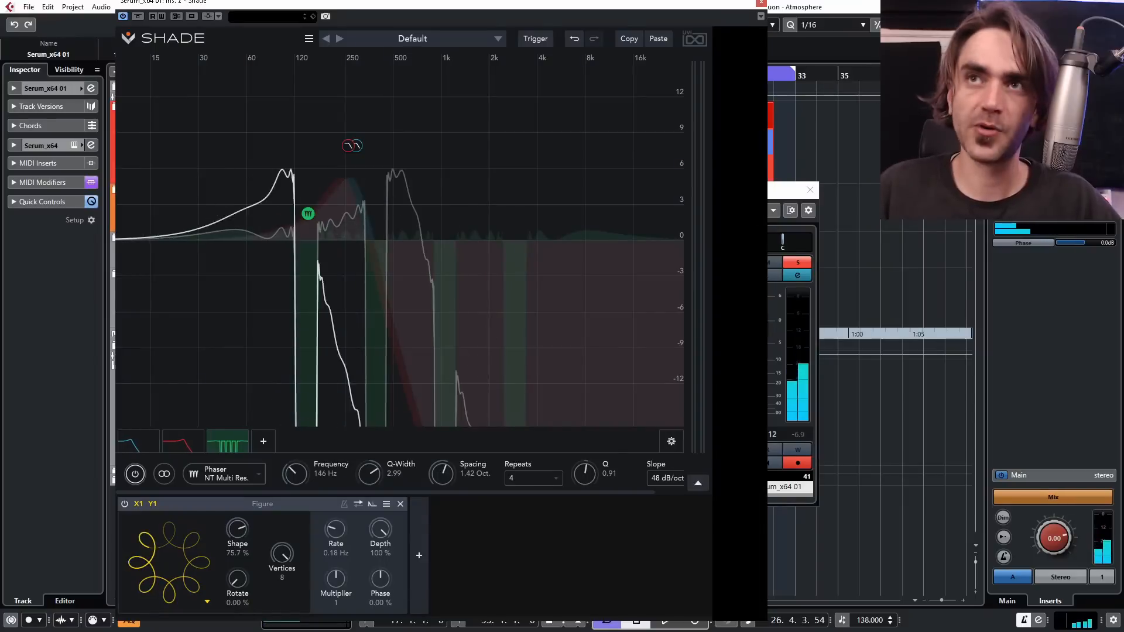
left_click(761, 3)
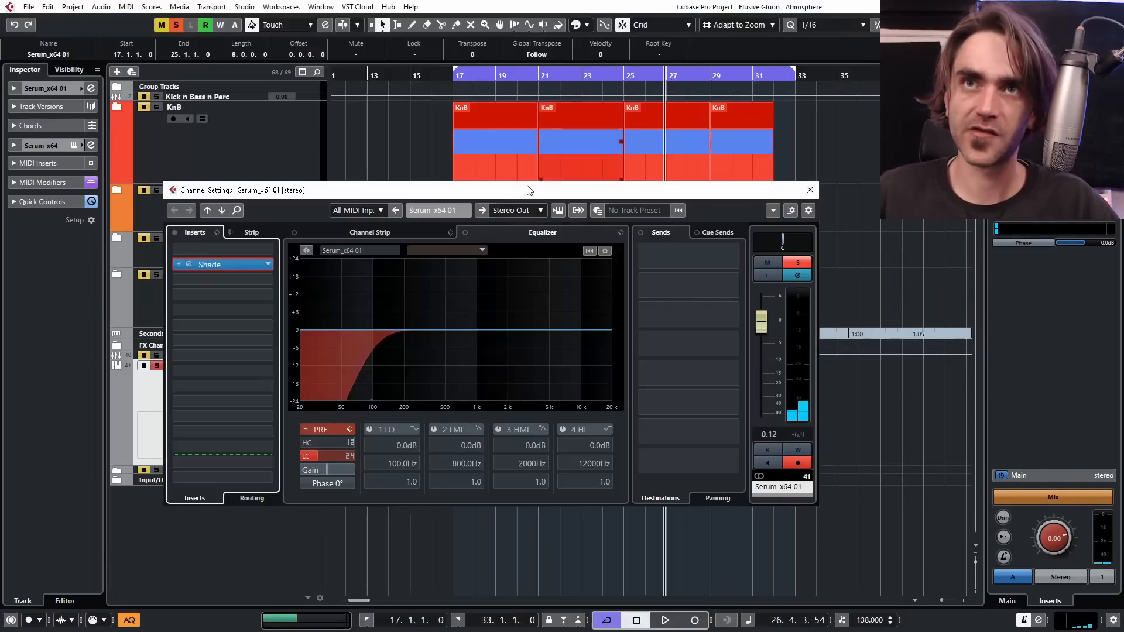
Insert ColourCopy(x64) below Shade on the Serum channel and open the effect list of the next insert slot.
left_click(184, 305)
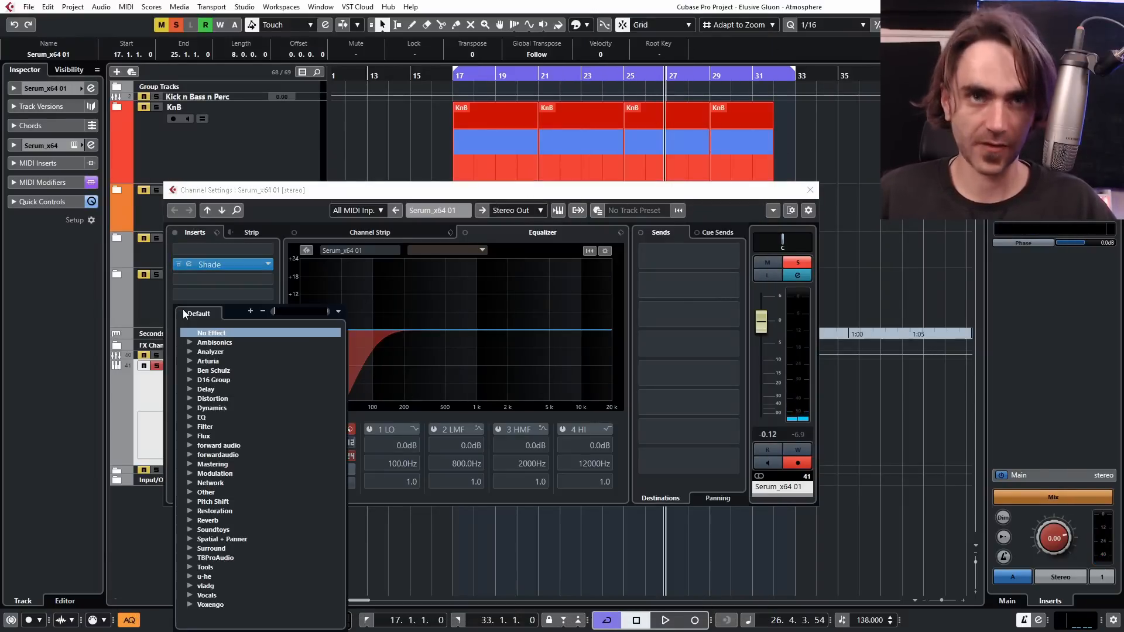
type("colo")
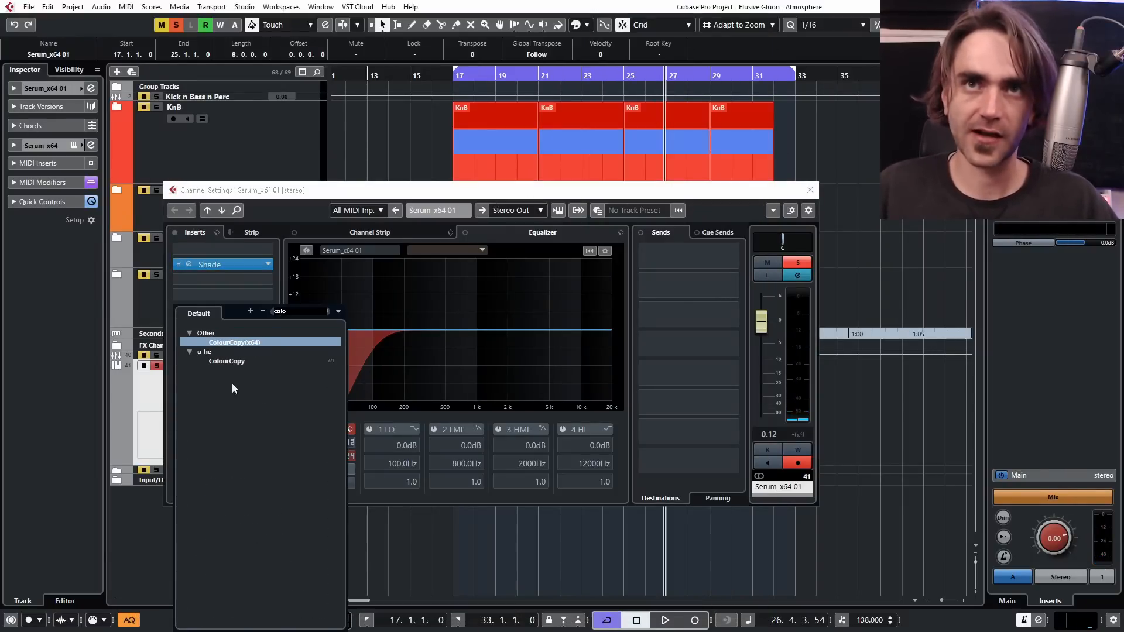
left_click(235, 361)
left_click(204, 326)
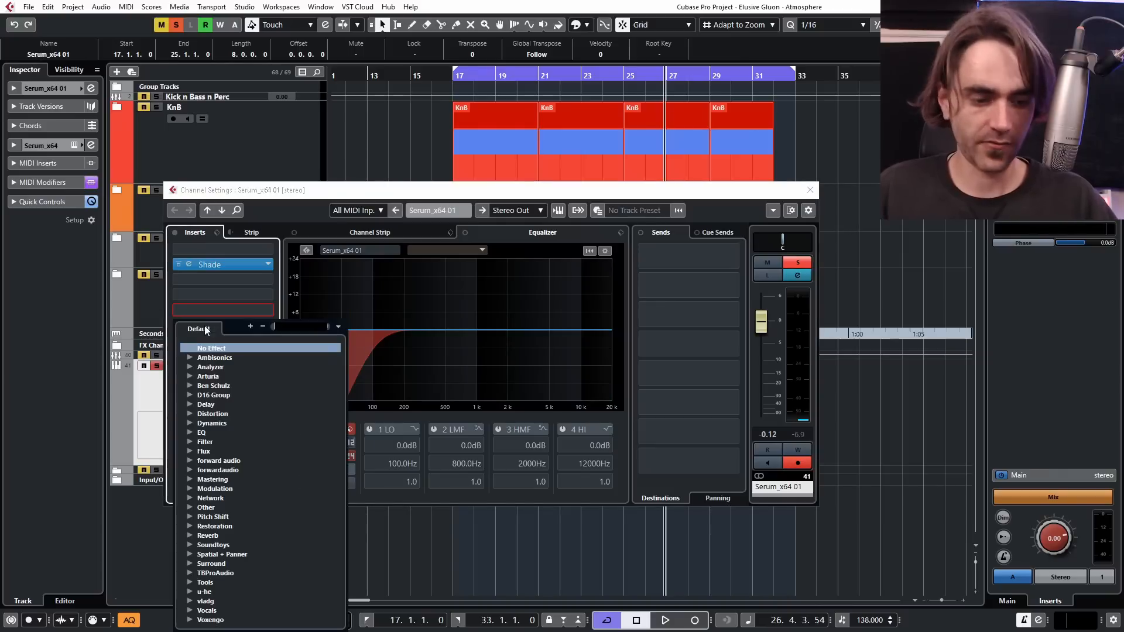
left_click(219, 311)
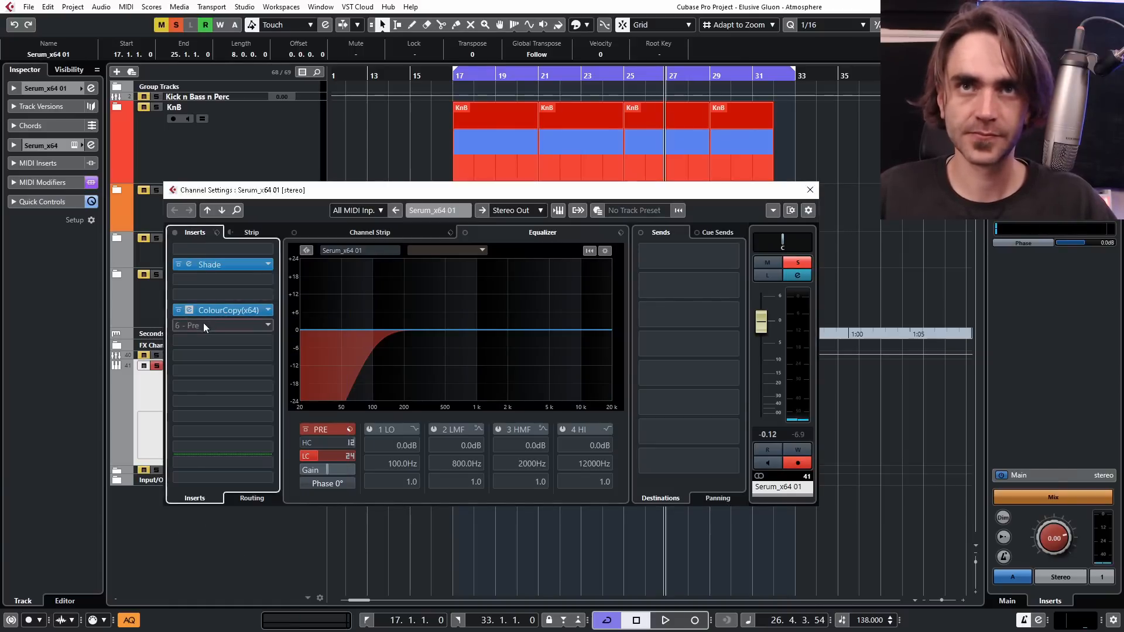
left_click(203, 324)
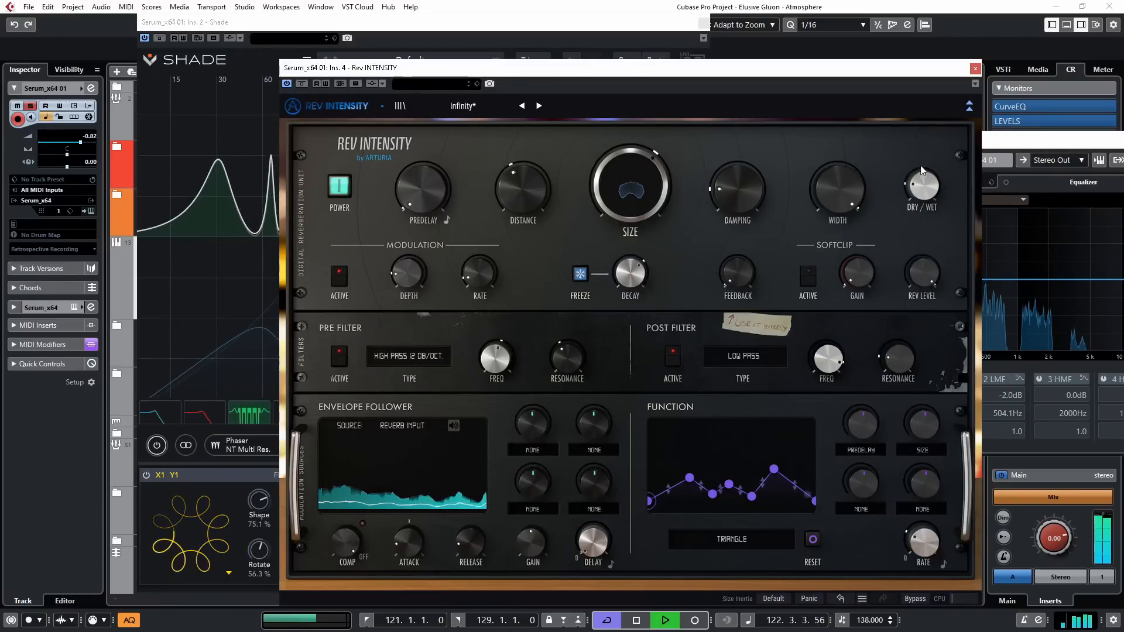
Collapse Rev INTENSITY's advanced section, close its editor, and close and reopen the Shade editor.
left_click(970, 106)
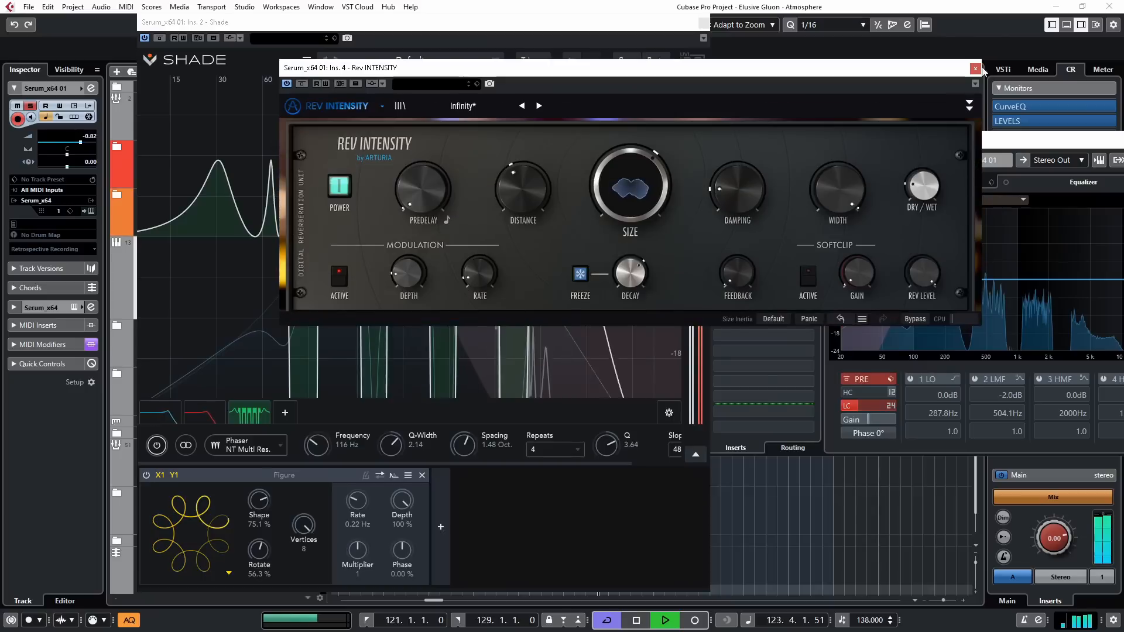
left_click(975, 69)
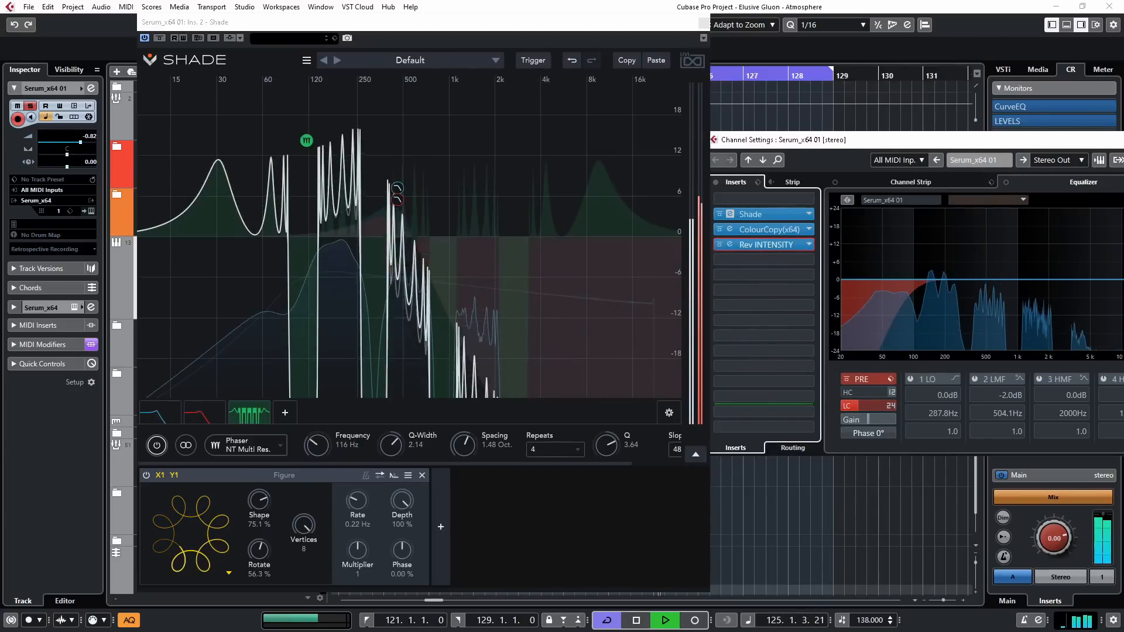
left_click(704, 23)
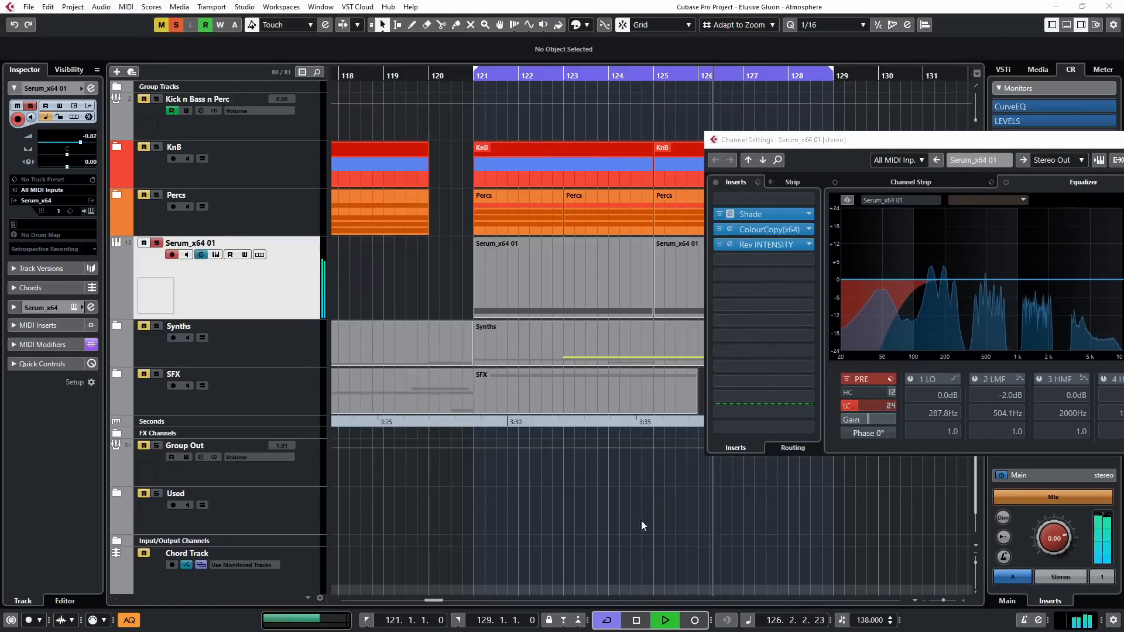
left_click(681, 554)
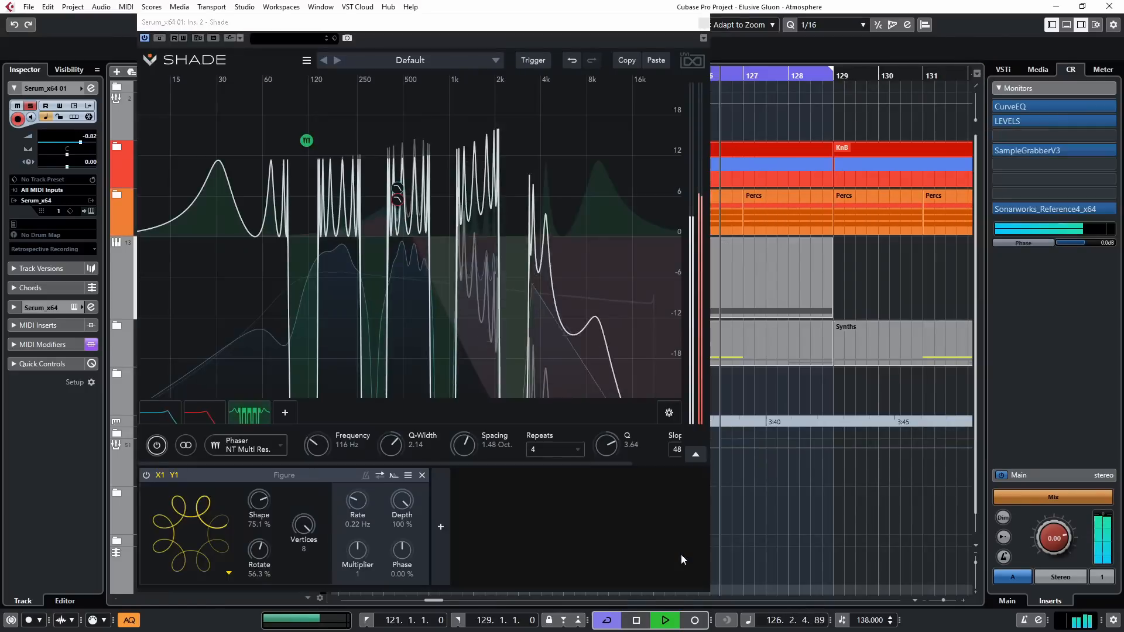
Enable the Serum channel's EQ band 1 as High Pass I at 162.7 Hz and close the channel settings.
left_click(90, 88)
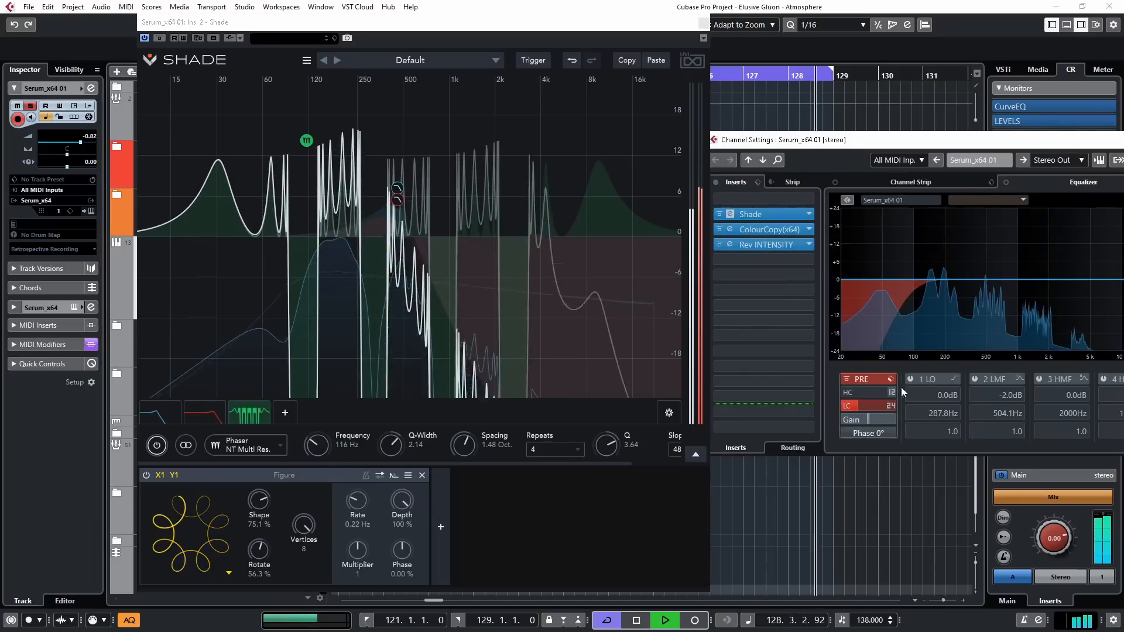
left_click(955, 378)
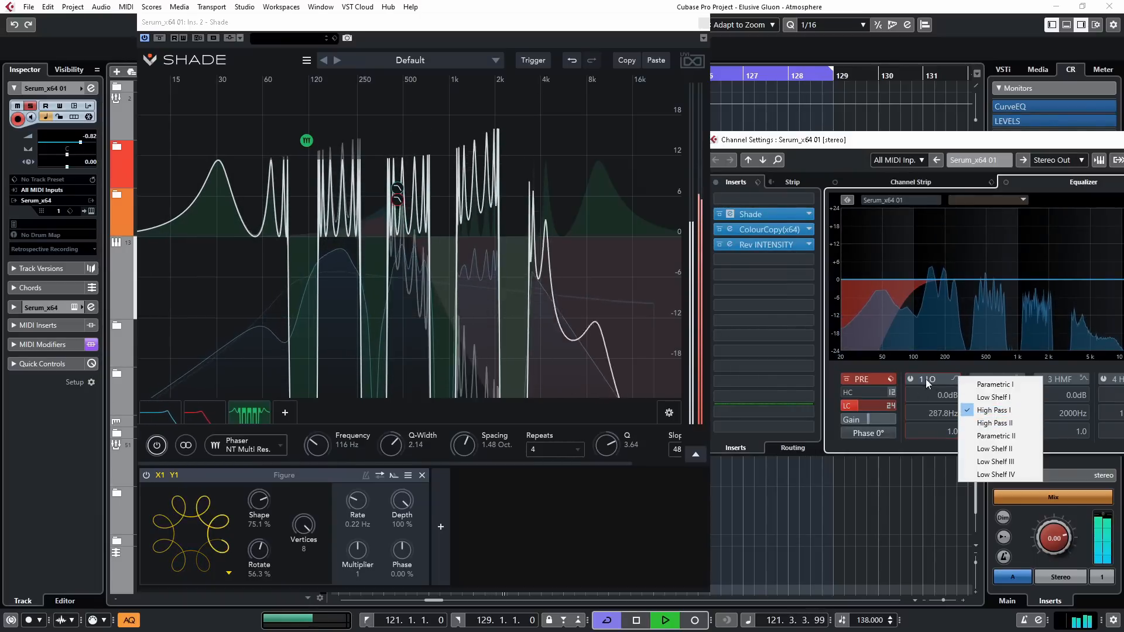
left_click(911, 378)
left_click(911, 378)
scroll(938, 416, "down", 8)
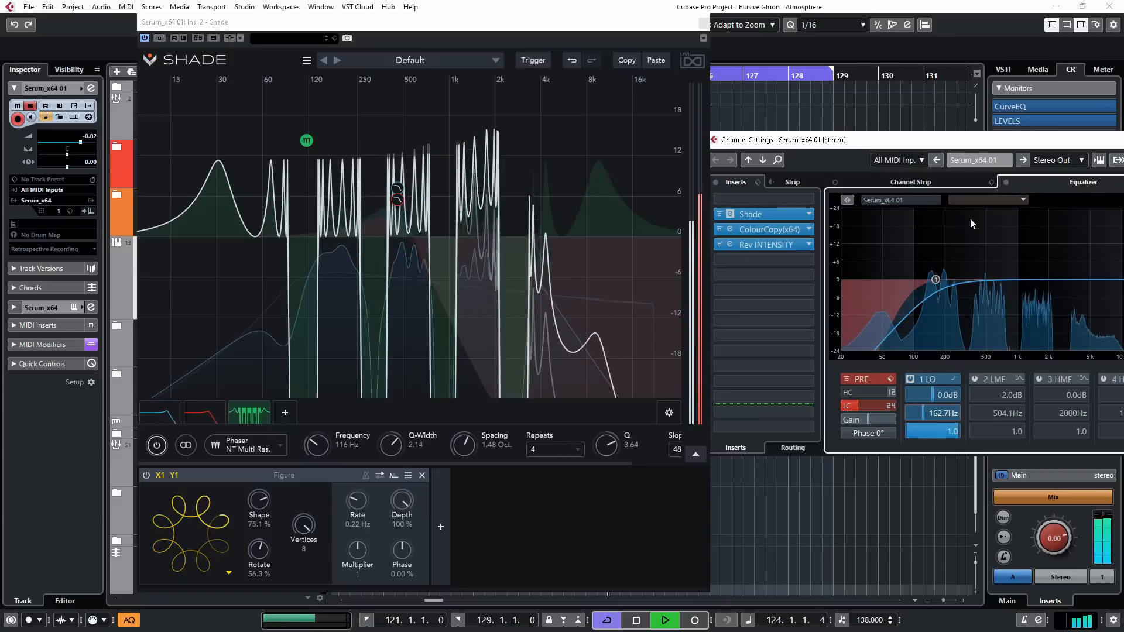
left_click_drag(969, 139, 584, 188)
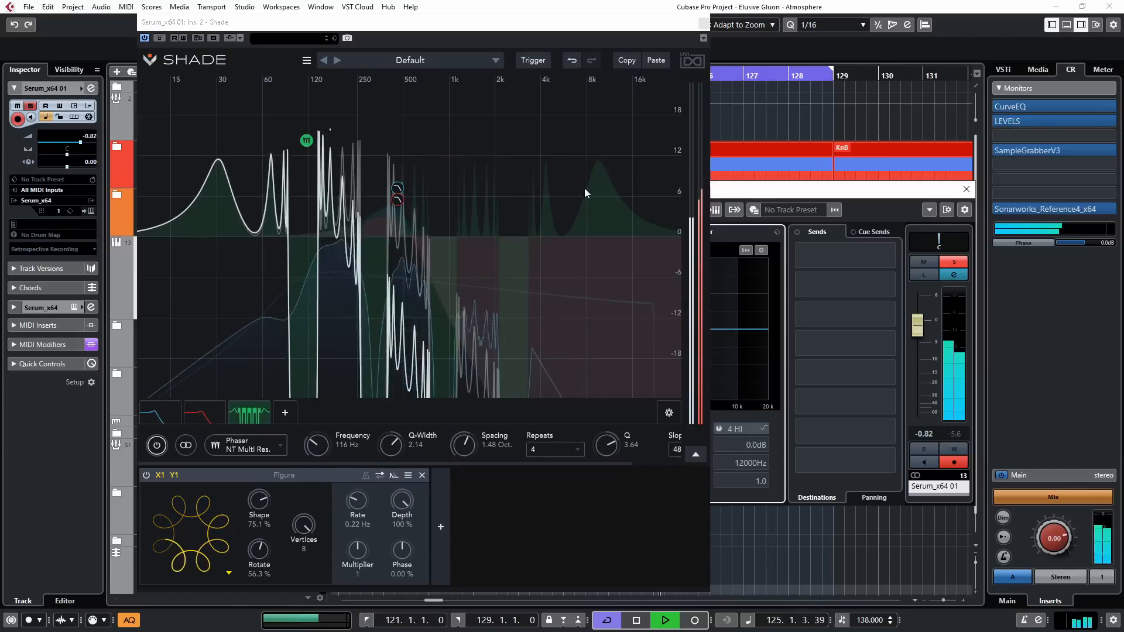
left_click(965, 189)
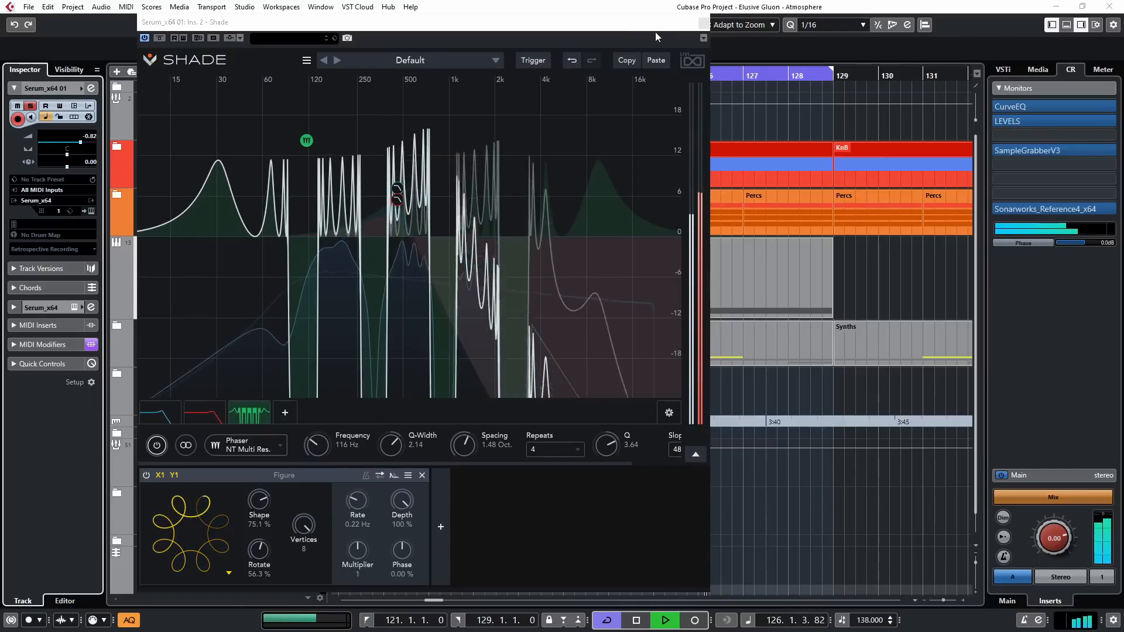
Move the Shade editor clear of the track list and solo the KnB and Percs groups along with Serum.
left_click_drag(655, 32, 842, 372)
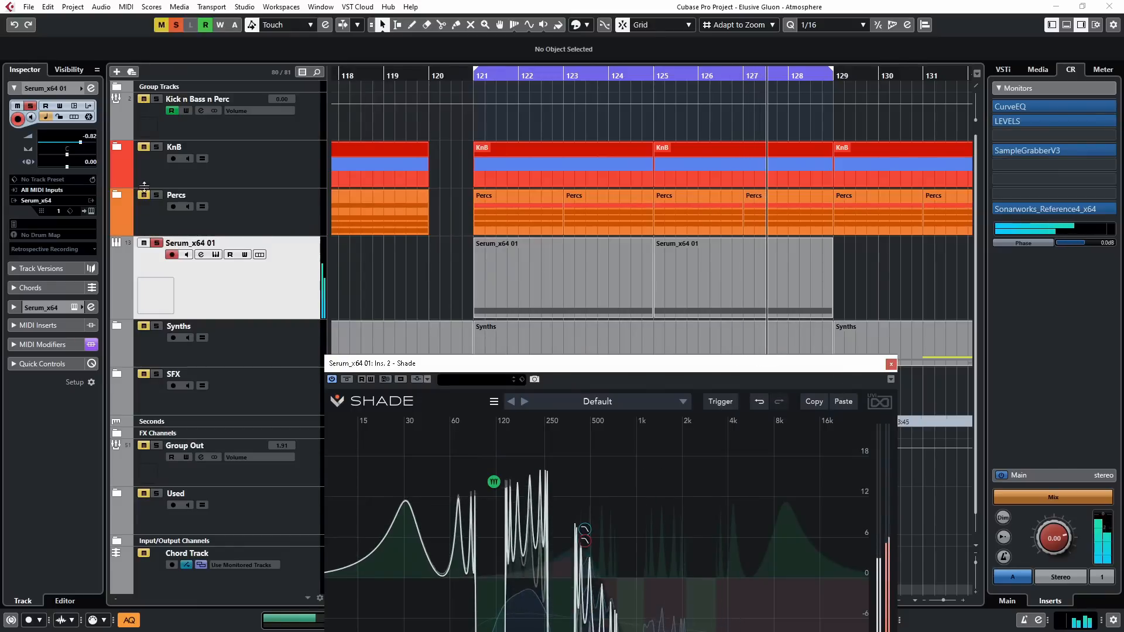
left_click(156, 149)
left_click(157, 195)
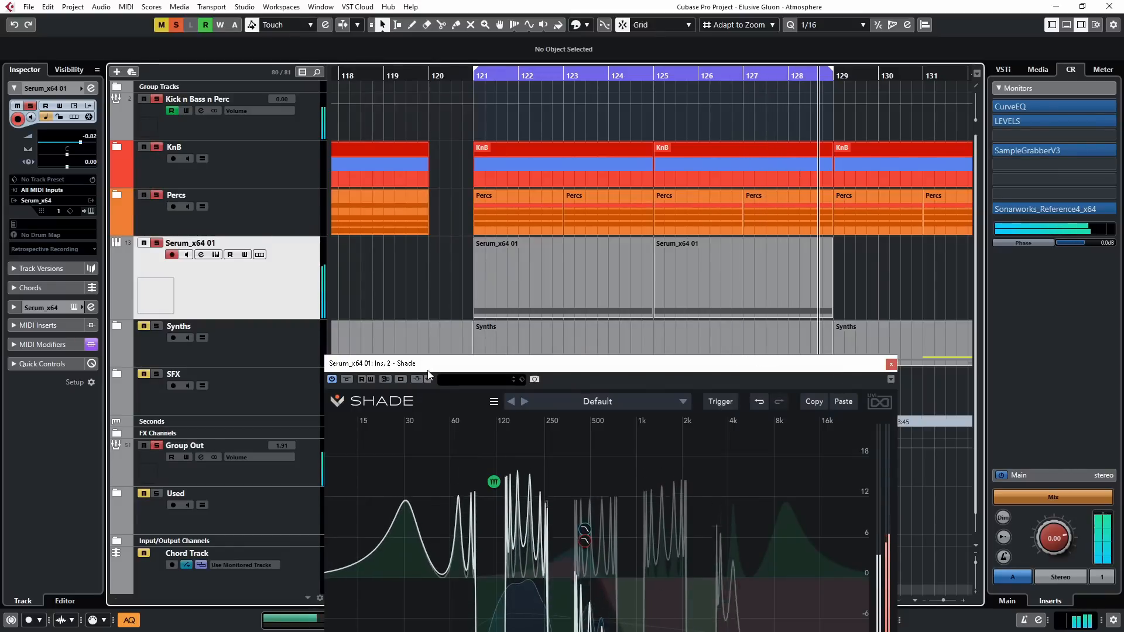
Bring the Shade editor back over the track list and lower the Serum track's volume to -1.50.
left_click_drag(427, 371, 288, 55)
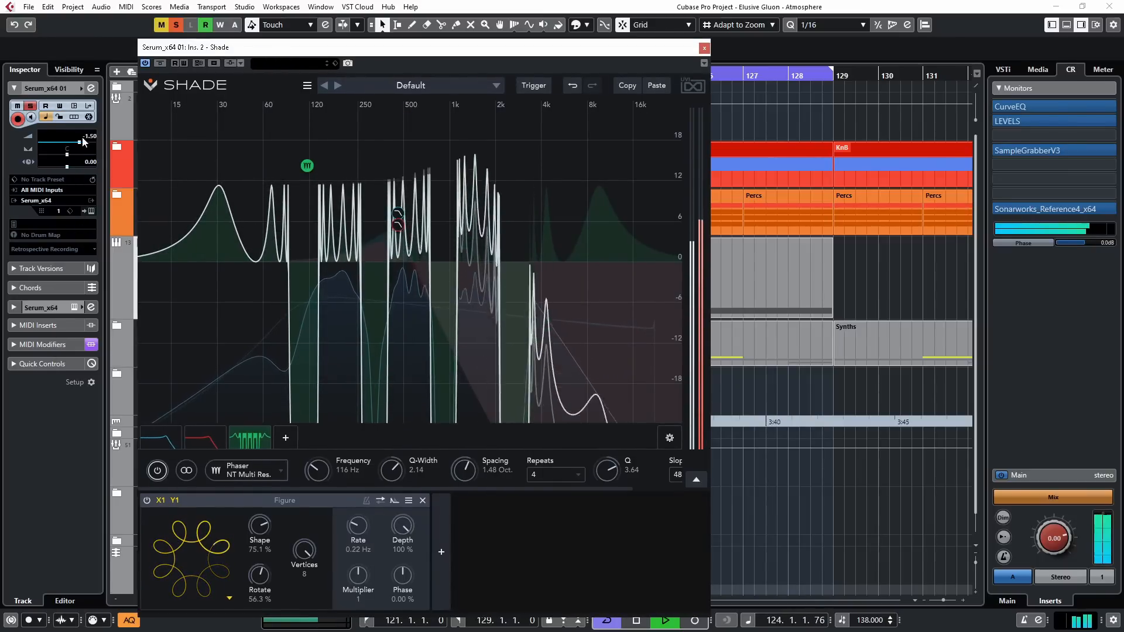
scroll(82, 138, "down", 1)
left_click_drag(305, 46, 246, 16)
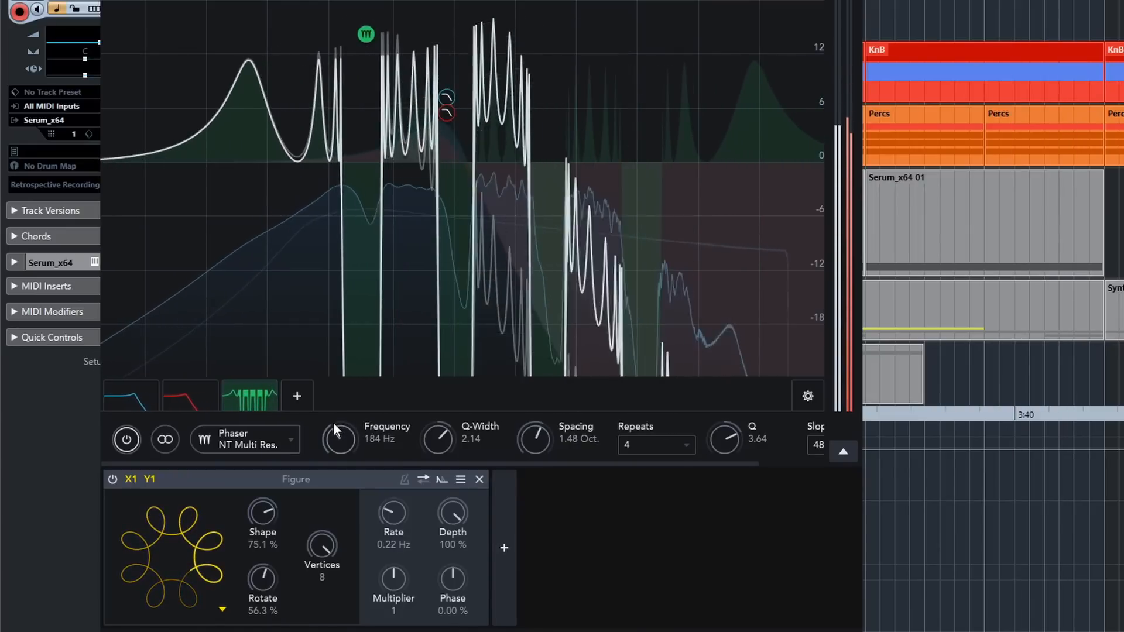
Bypass both low-pass filters in Shade and sweep the phaser's frequency on its own.
left_click(190, 395)
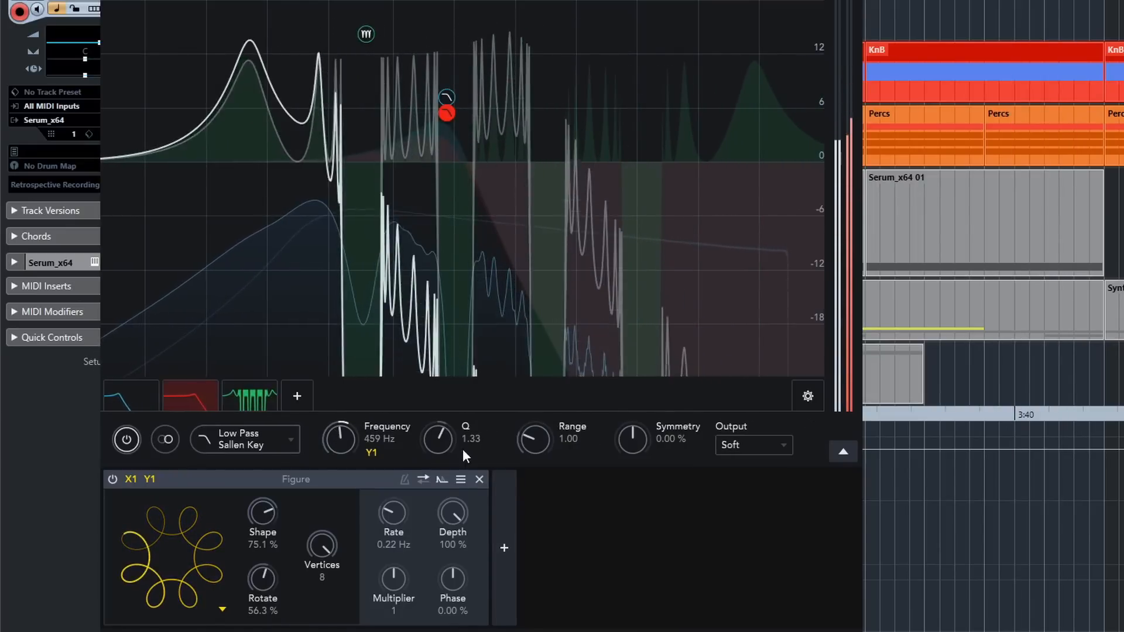
left_click(126, 440)
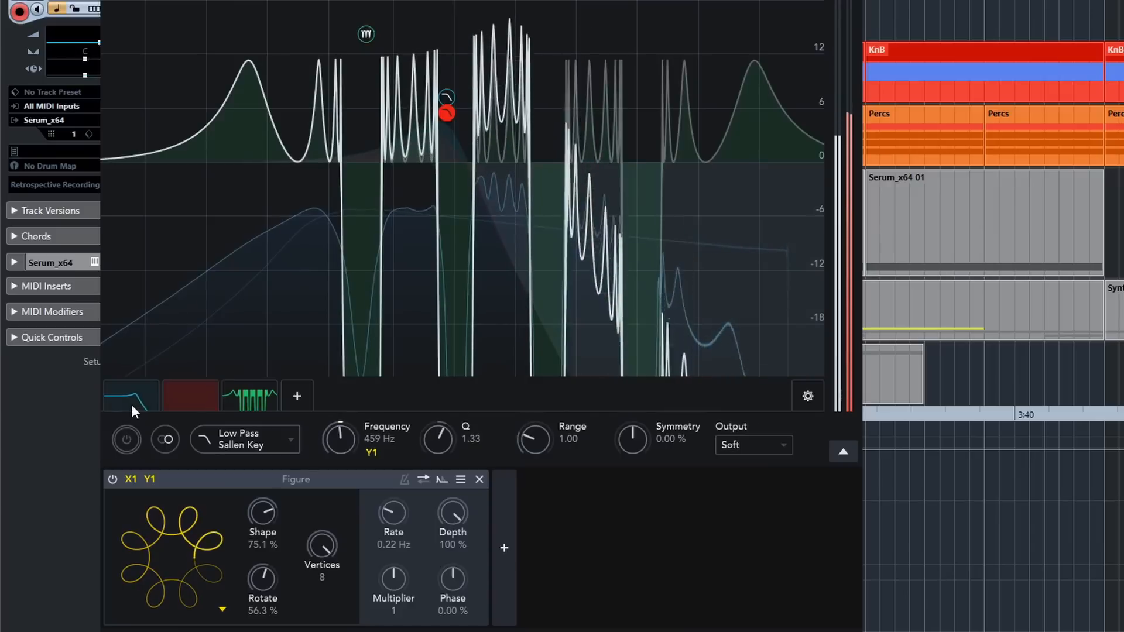
left_click(262, 403)
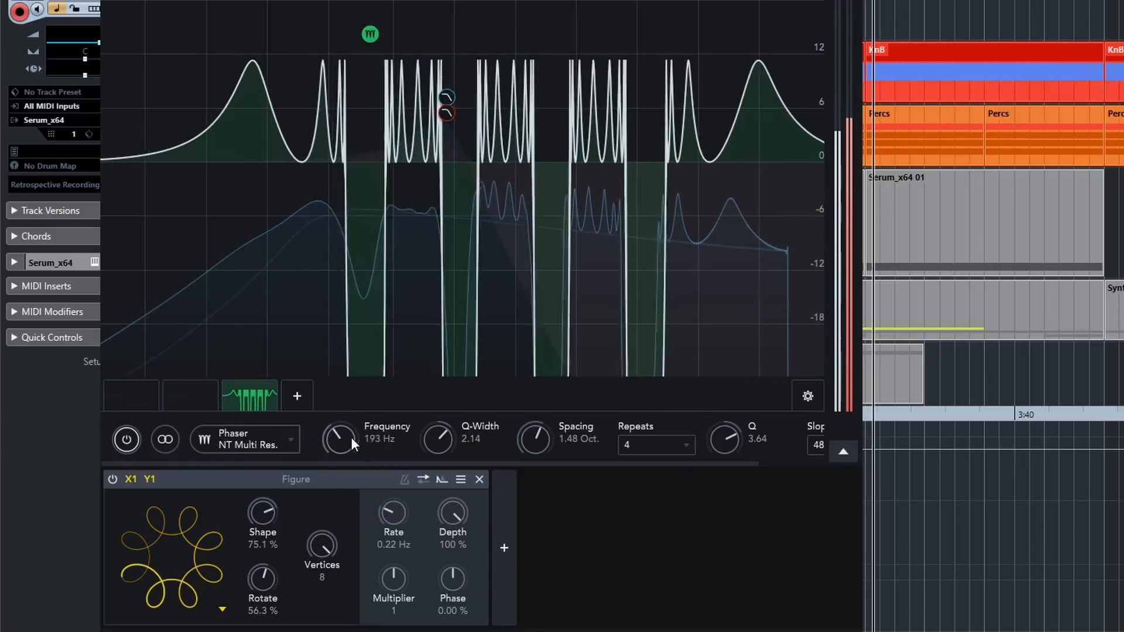
mouse_move(351, 438)
left_mouse_down()
mouse_move(375, 386)
mouse_move(336, 450)
left_mouse_up()
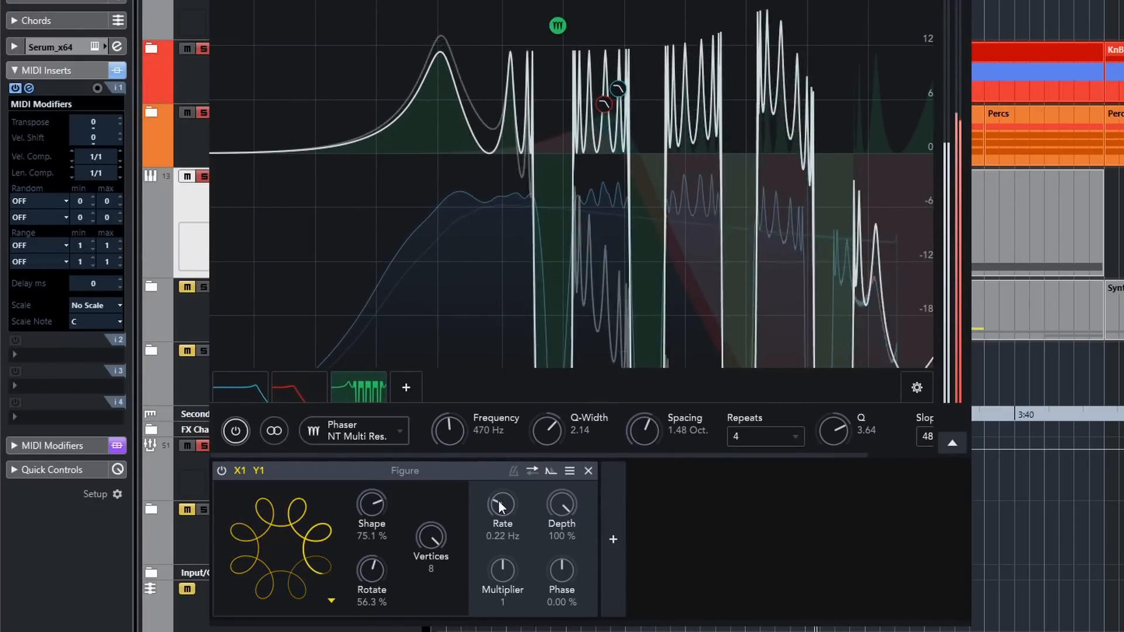
Set the Figure modulator's rate to 0.06 Hz and its shape to 54.9 %.
left_click_drag(500, 506, 482, 532)
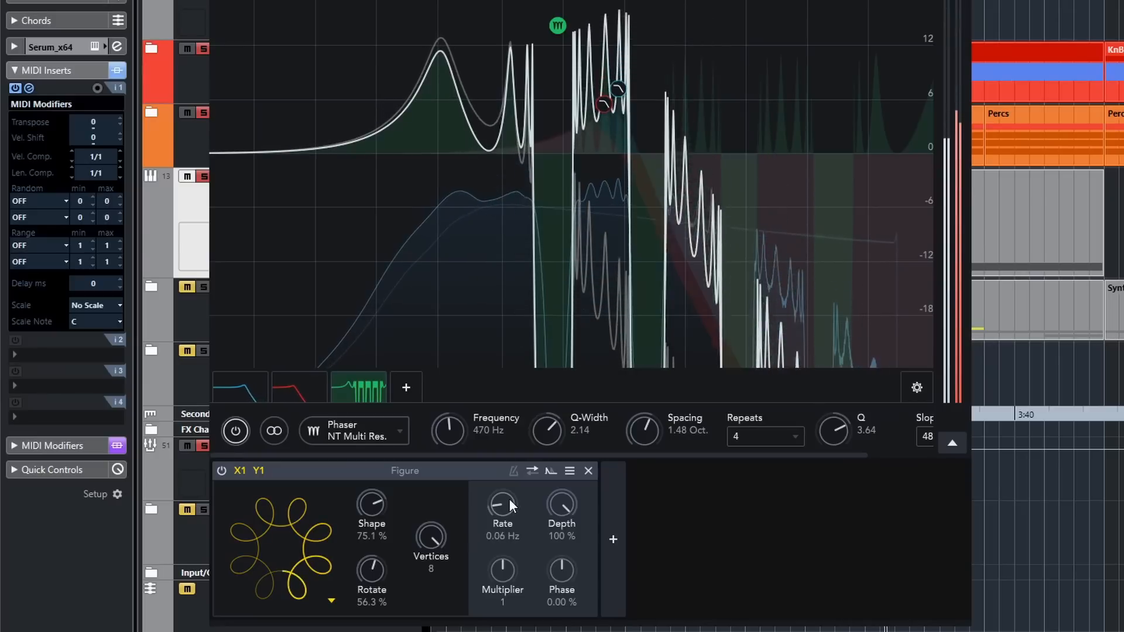
left_click_drag(370, 507, 353, 560)
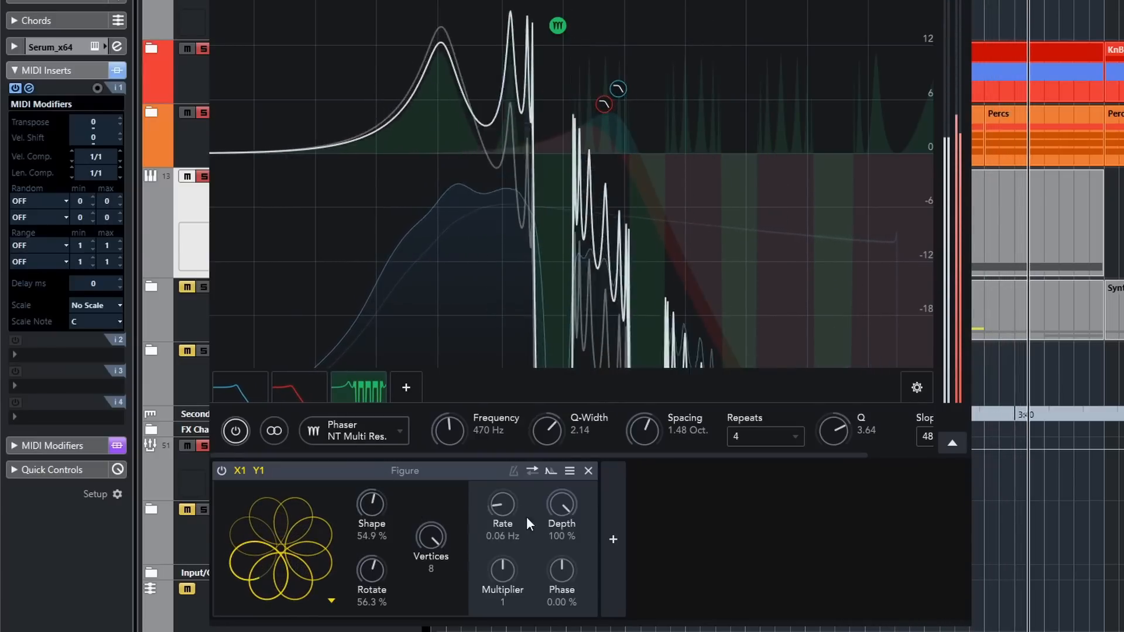
mouse_move(521, 500)
left_mouse_down()
mouse_move(540, 479)
mouse_move(515, 497)
left_mouse_up()
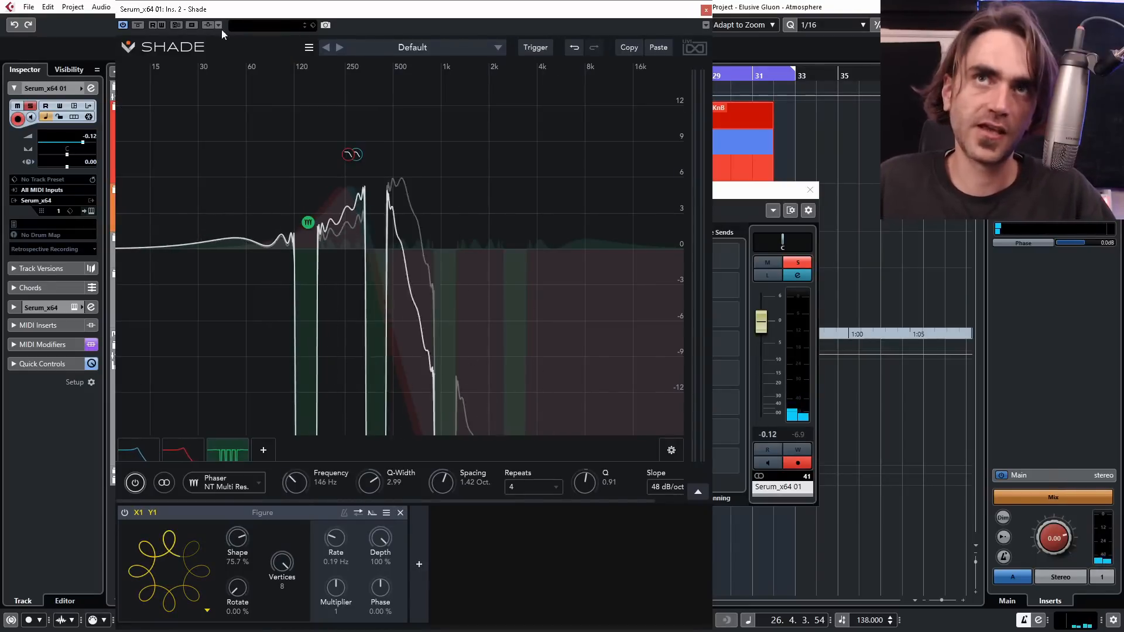
Add Proc Kicks as a side-chain input for Shade and activate the plug-in's side-chain.
left_click(217, 27)
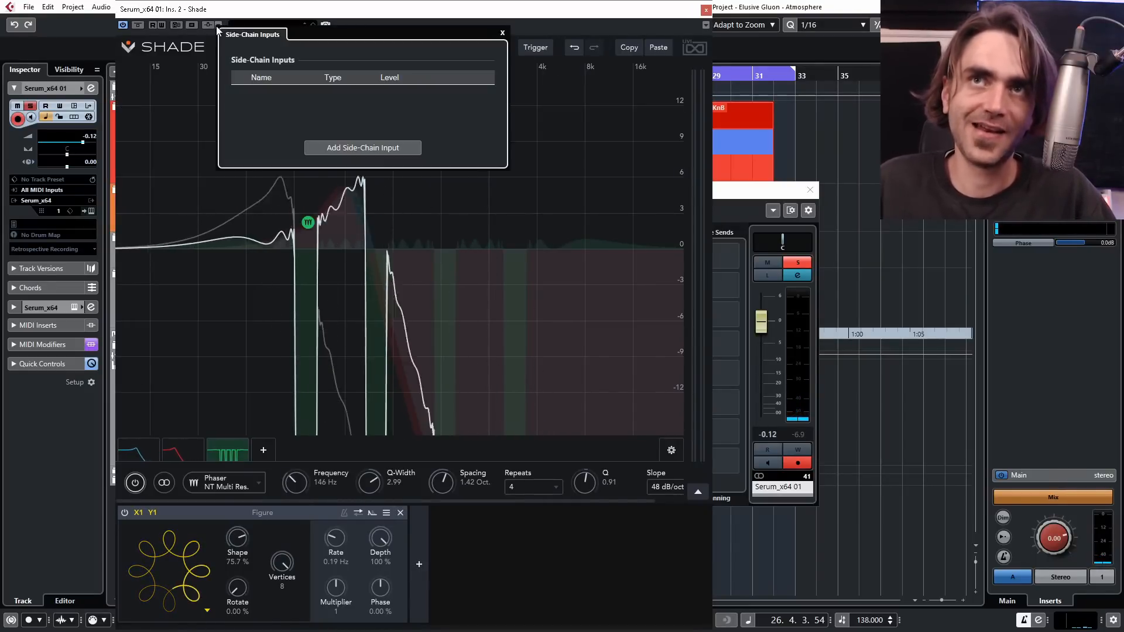
left_click(360, 148)
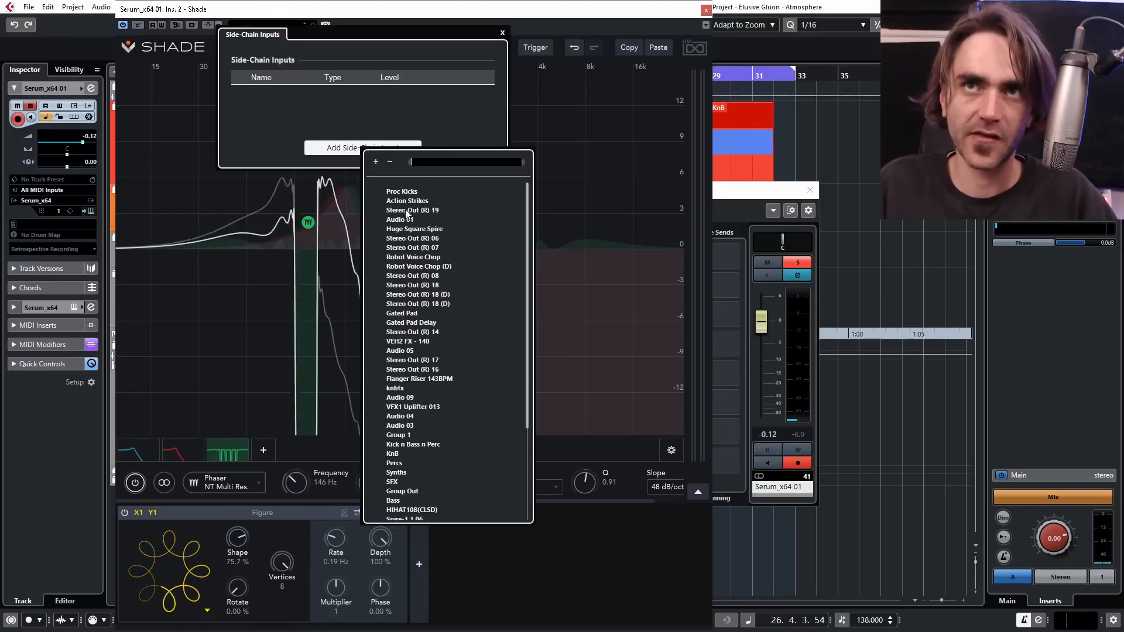
left_click(412, 191)
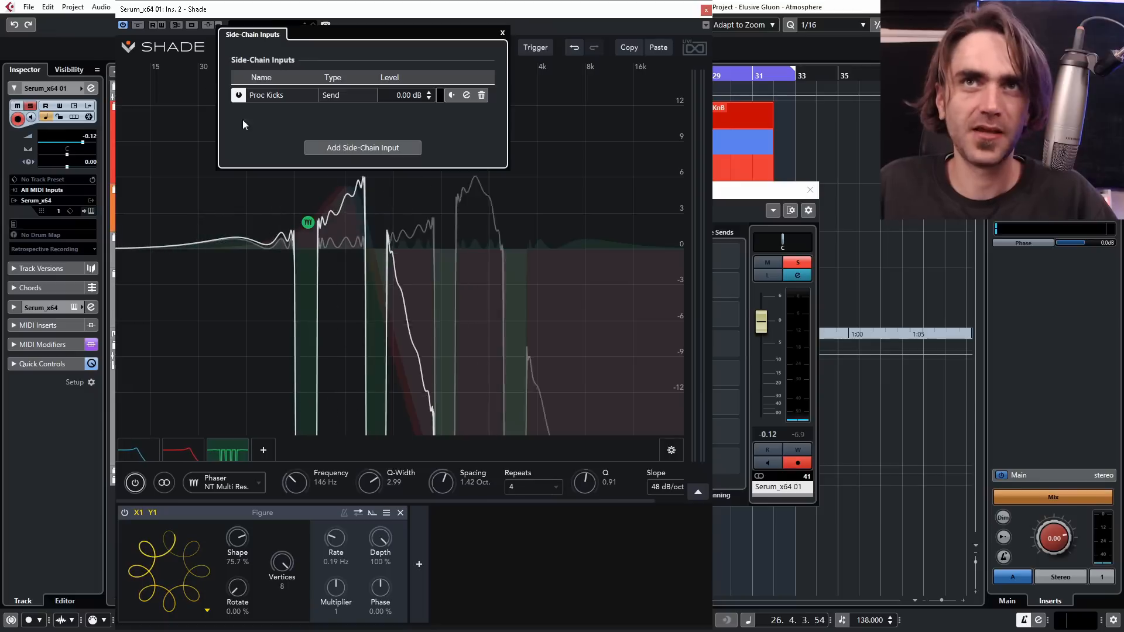
left_click(207, 25)
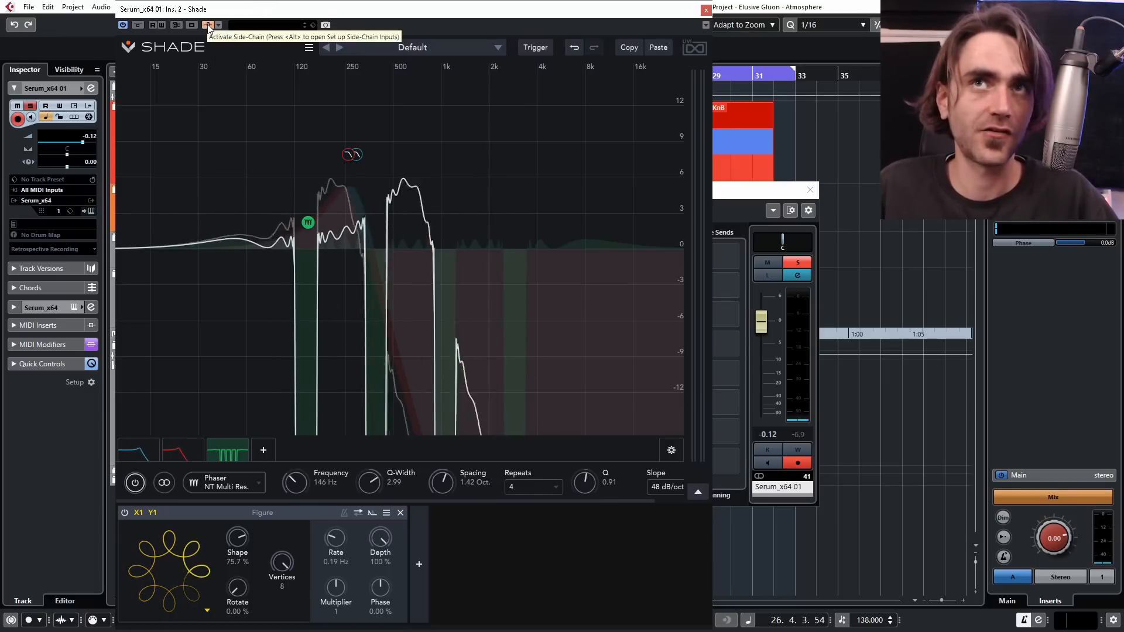
Add a Follower modulator driven by the side-chain, with an attack of 2.52 ms and a release of 13.5 ms.
left_click(419, 565)
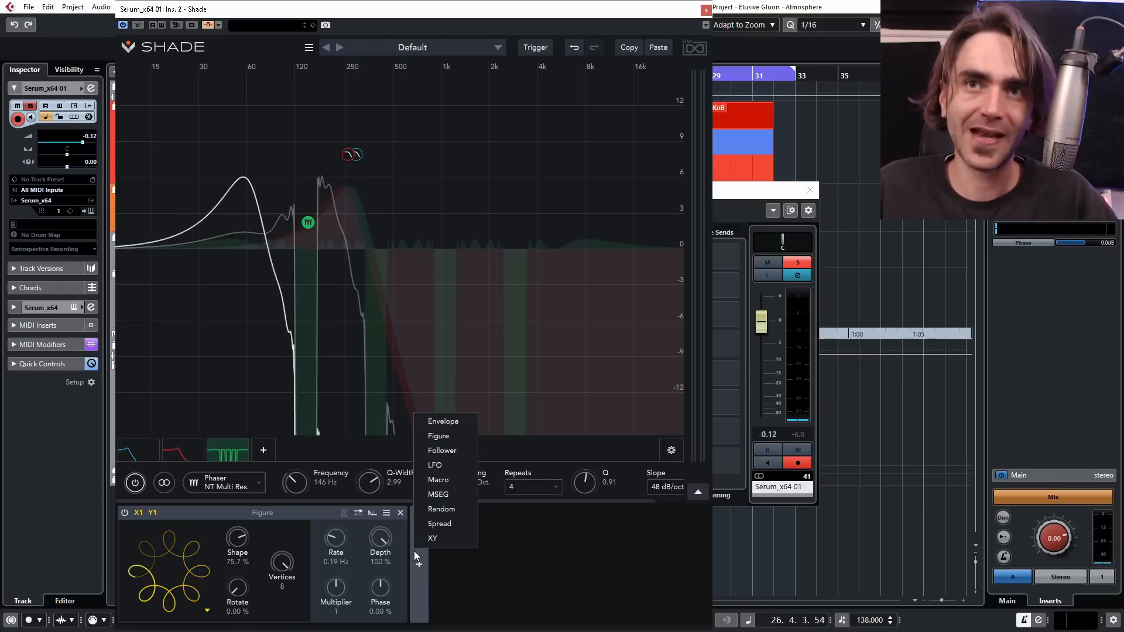
left_click(447, 455)
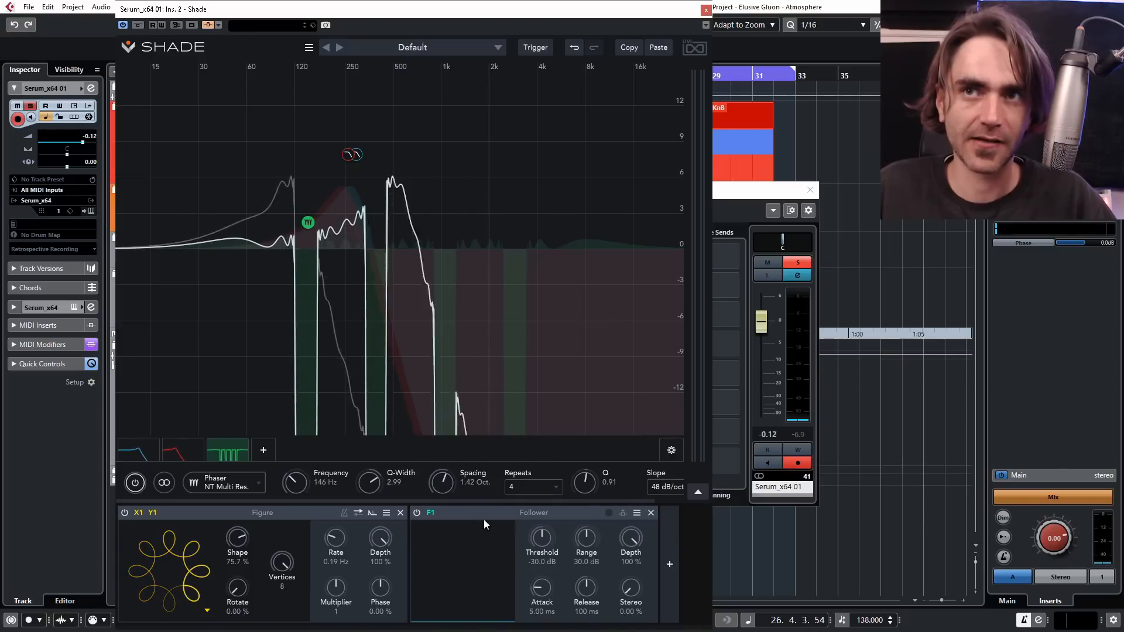
left_click(621, 514)
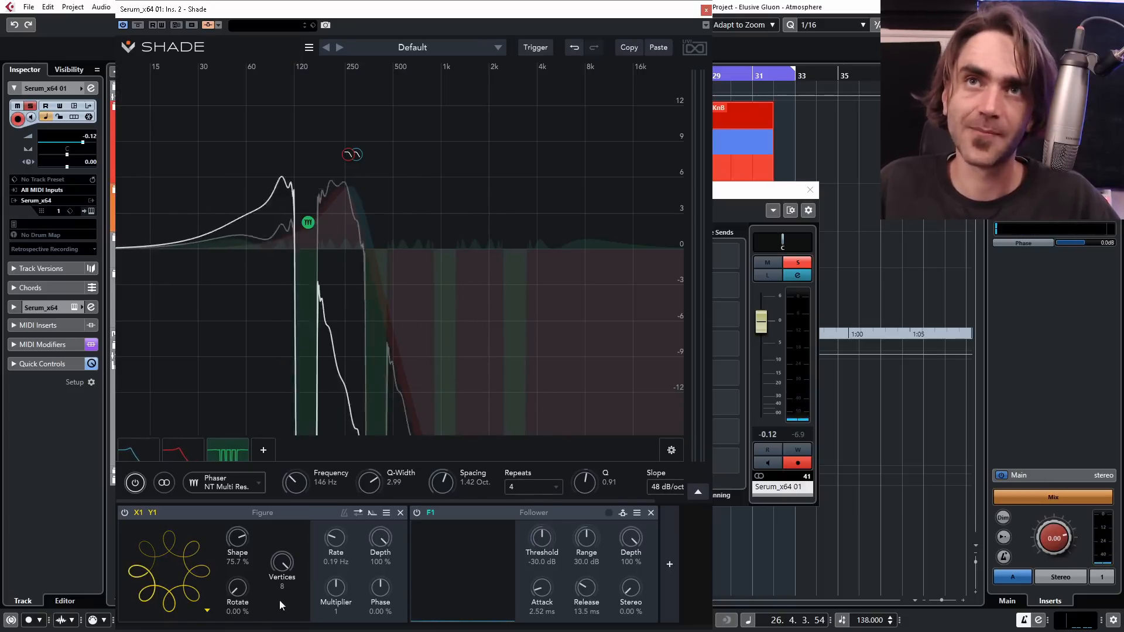
Add a Resonant low-pass as the fourth filter in Shade.
left_click(269, 449)
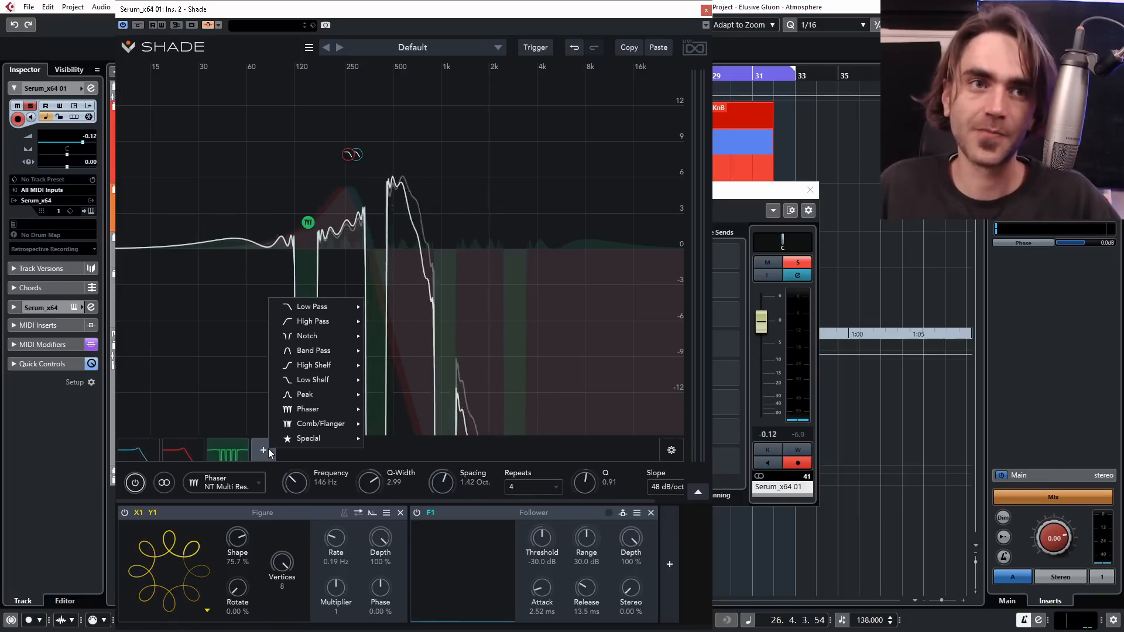
mouse_move(310, 306)
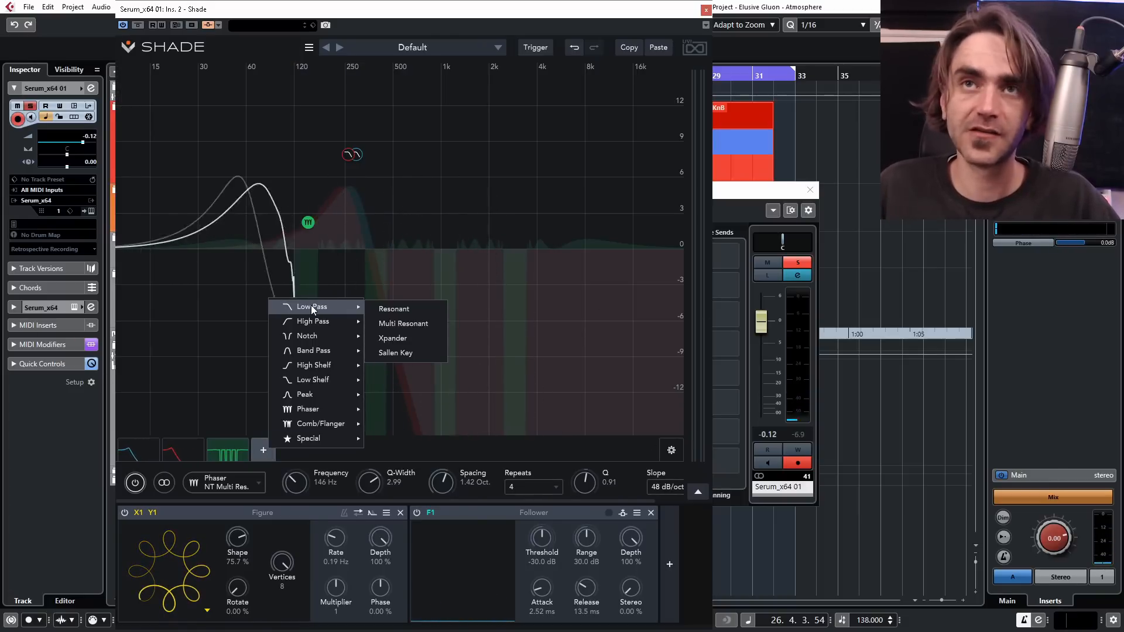
left_click(398, 310)
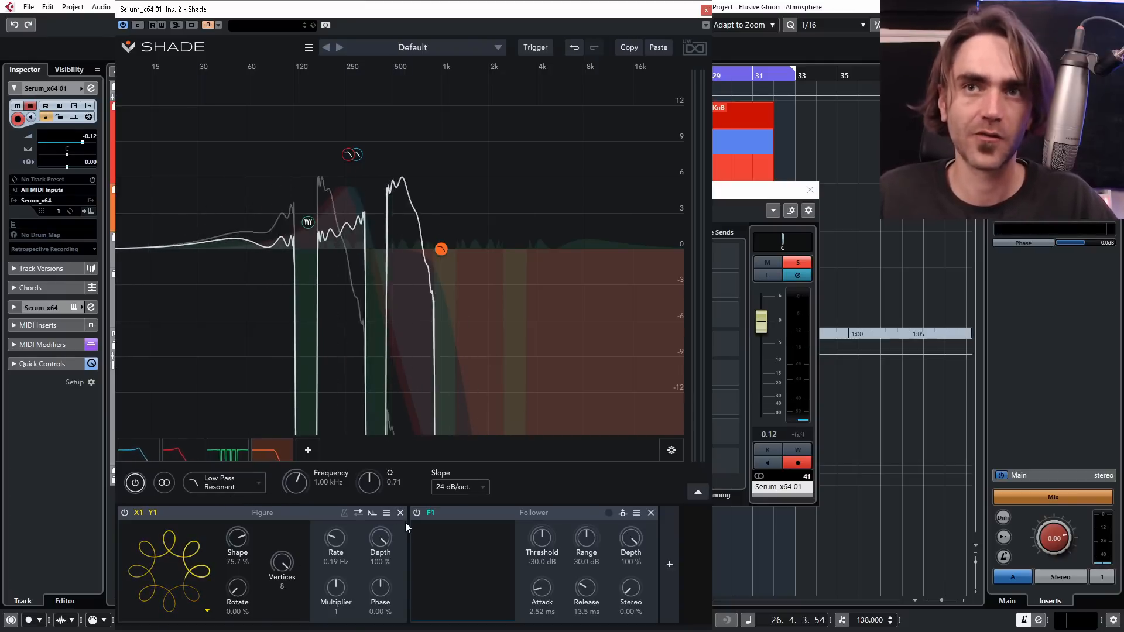
Modulate the fourth filter's frequency with the Follower and adjust that frequency.
left_click_drag(434, 512, 322, 473)
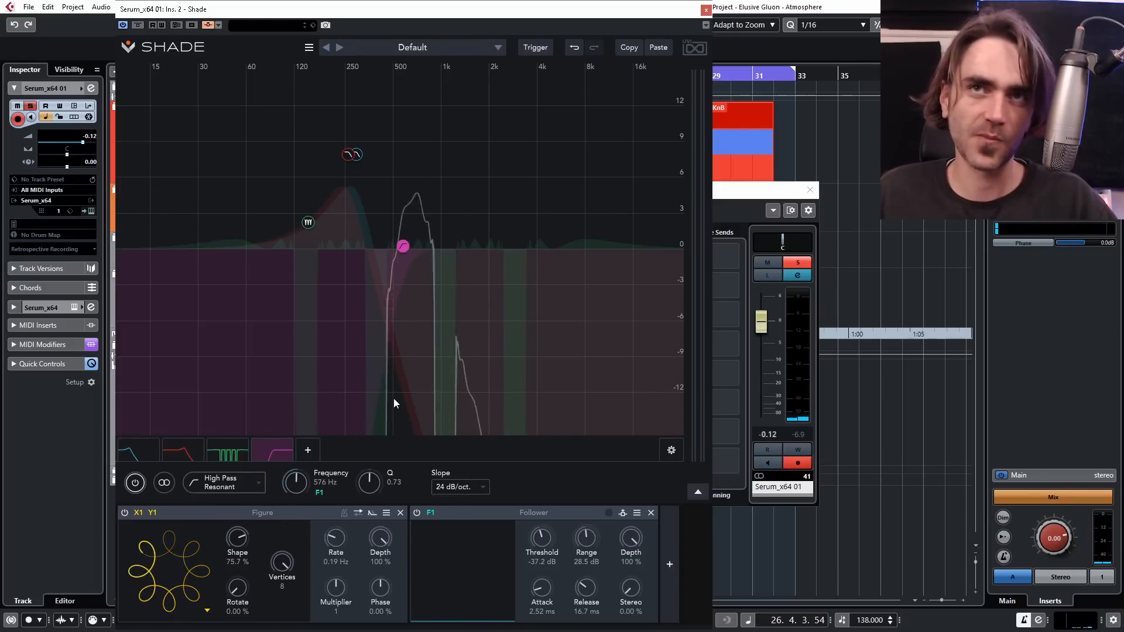
left_click_drag(291, 482, 322, 481)
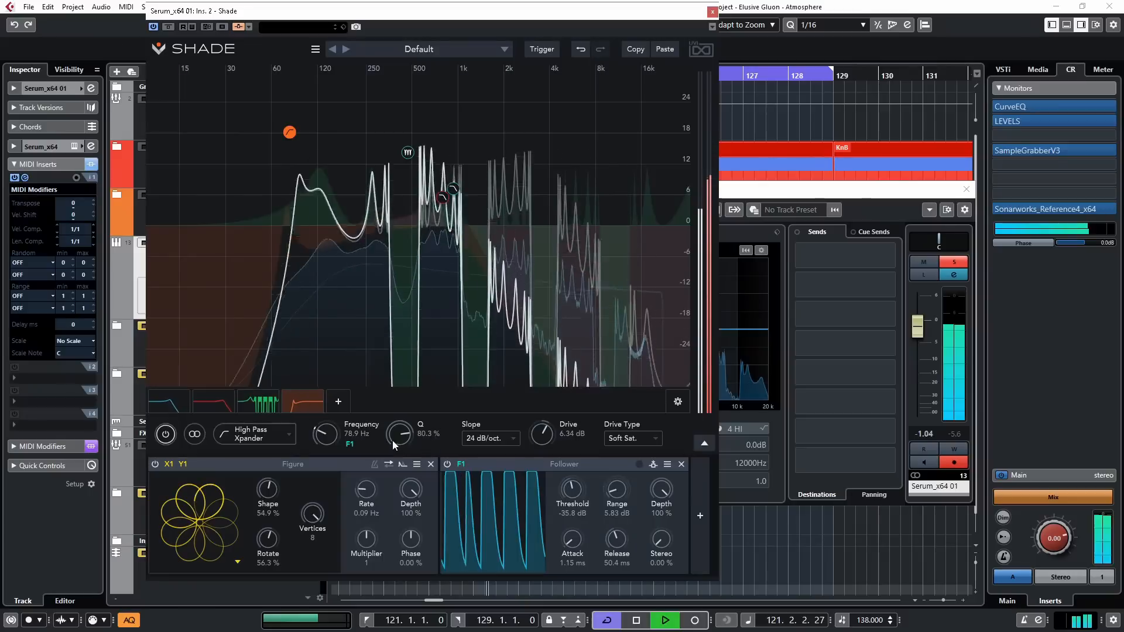
Set the High Pass Xpander filter's Q to 72.9 %, drive type to Hard Clip and drive to 7.03 dB.
left_click_drag(392, 440, 389, 455)
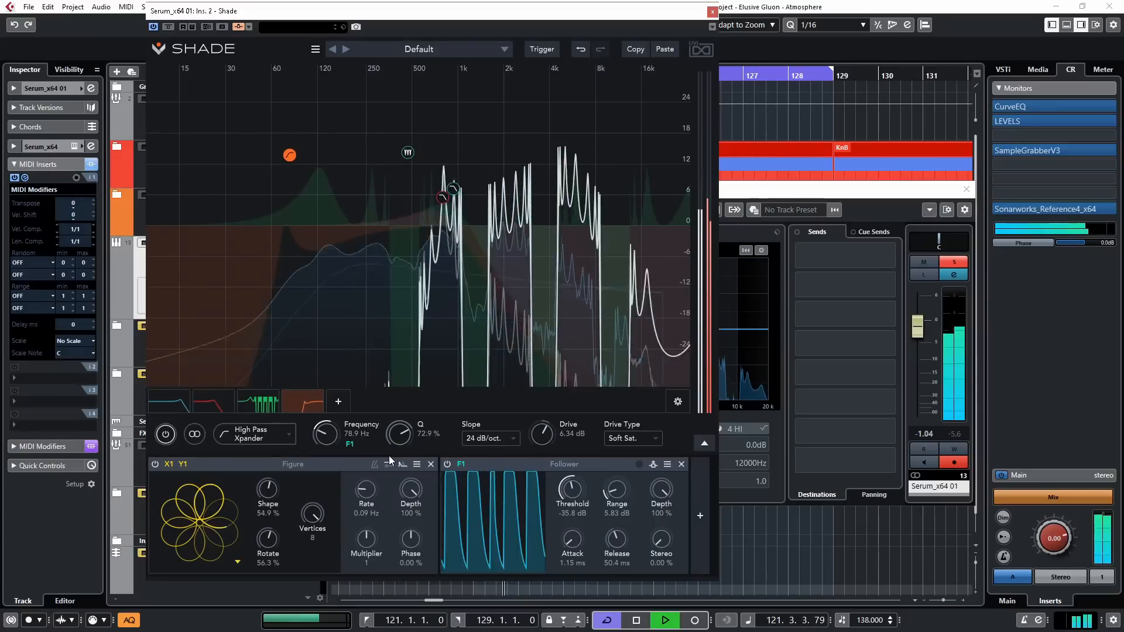
left_click_drag(541, 438, 532, 437)
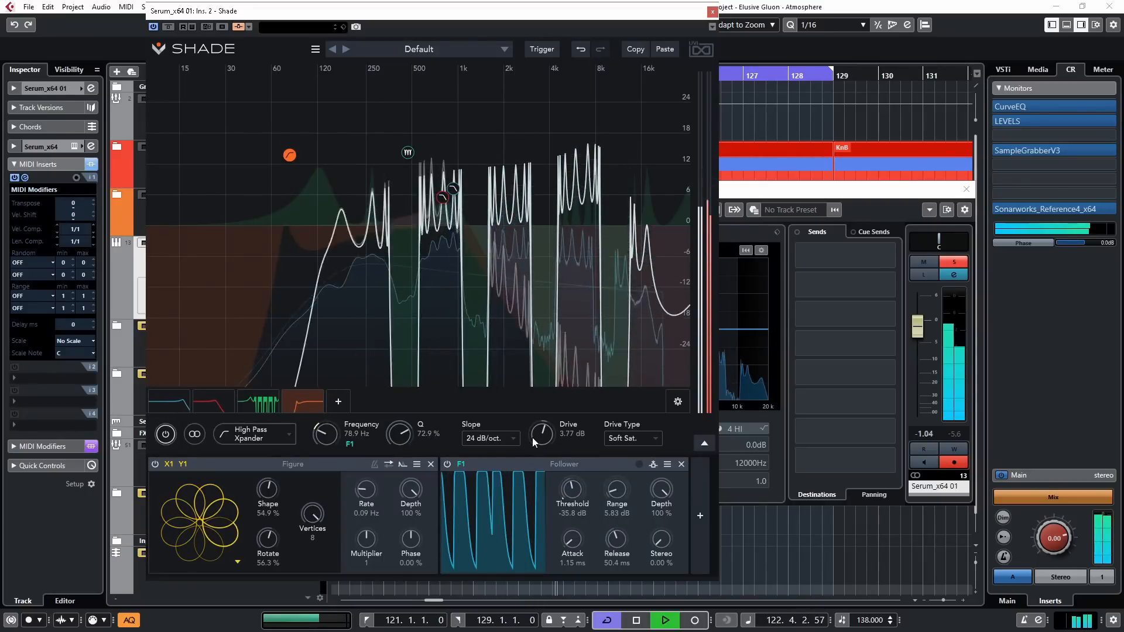
left_click(655, 438)
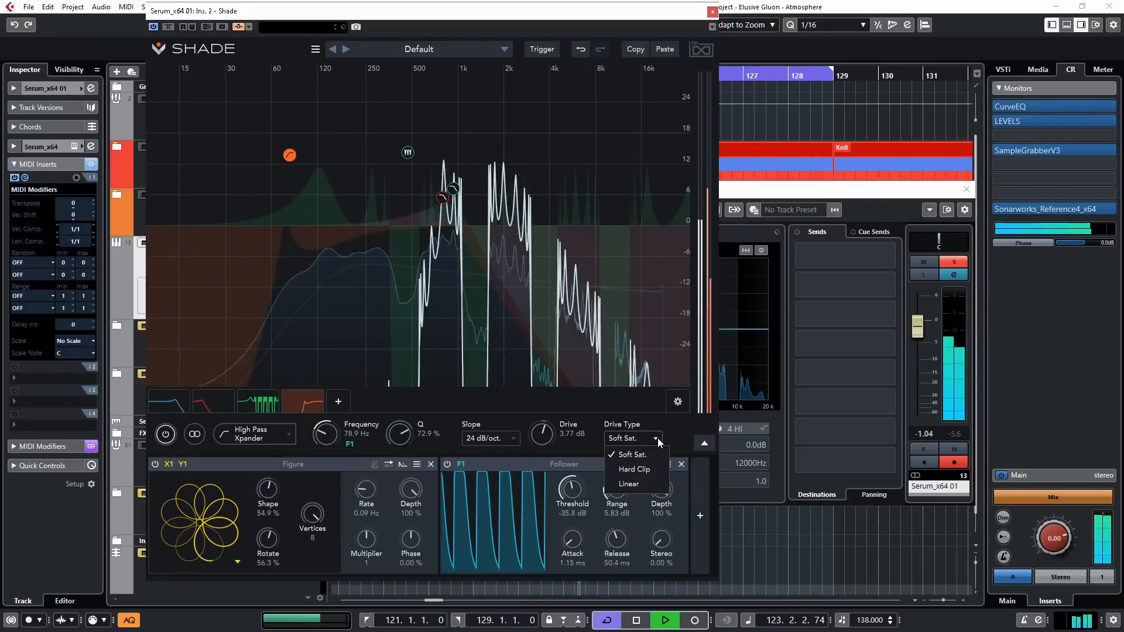
left_click(631, 470)
mouse_move(544, 435)
left_mouse_down()
mouse_move(564, 412)
mouse_move(545, 441)
left_mouse_up()
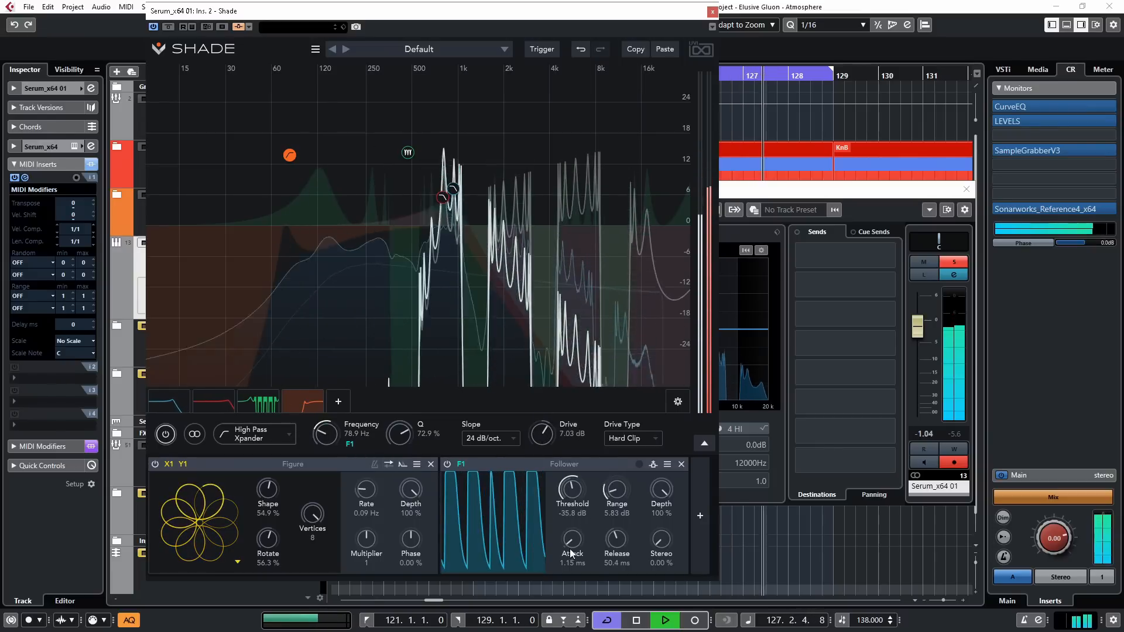
Set the Follower's attack to 1.00 ms and release to 44.2 ms, and trim the filter's drive to 6.86 dB.
left_click_drag(573, 539, 598, 459)
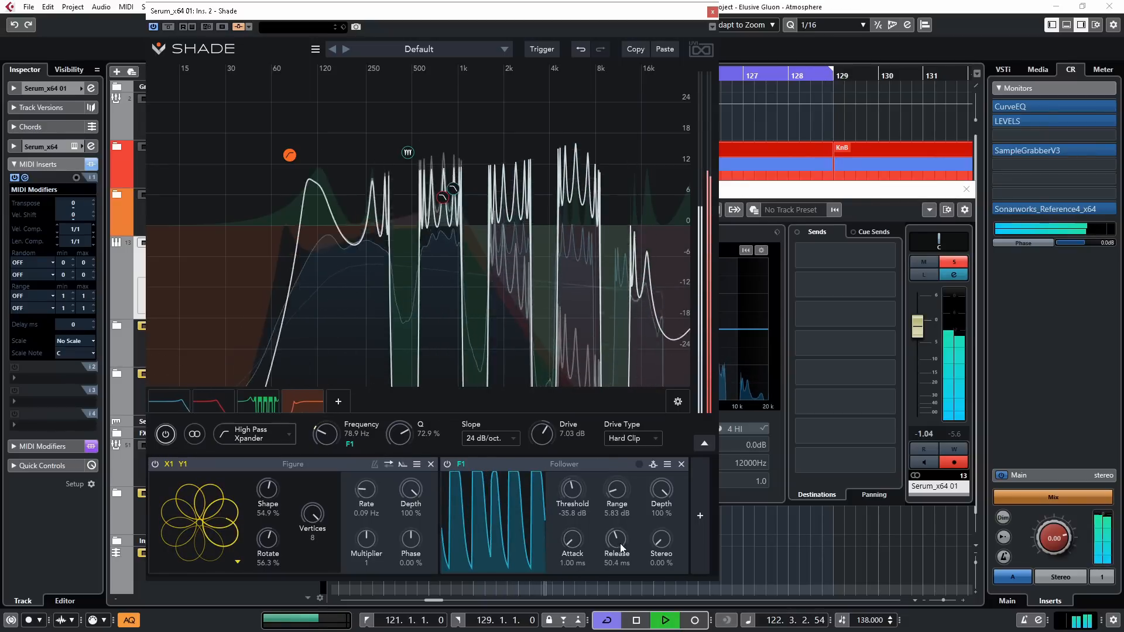
left_click_drag(615, 538, 615, 541)
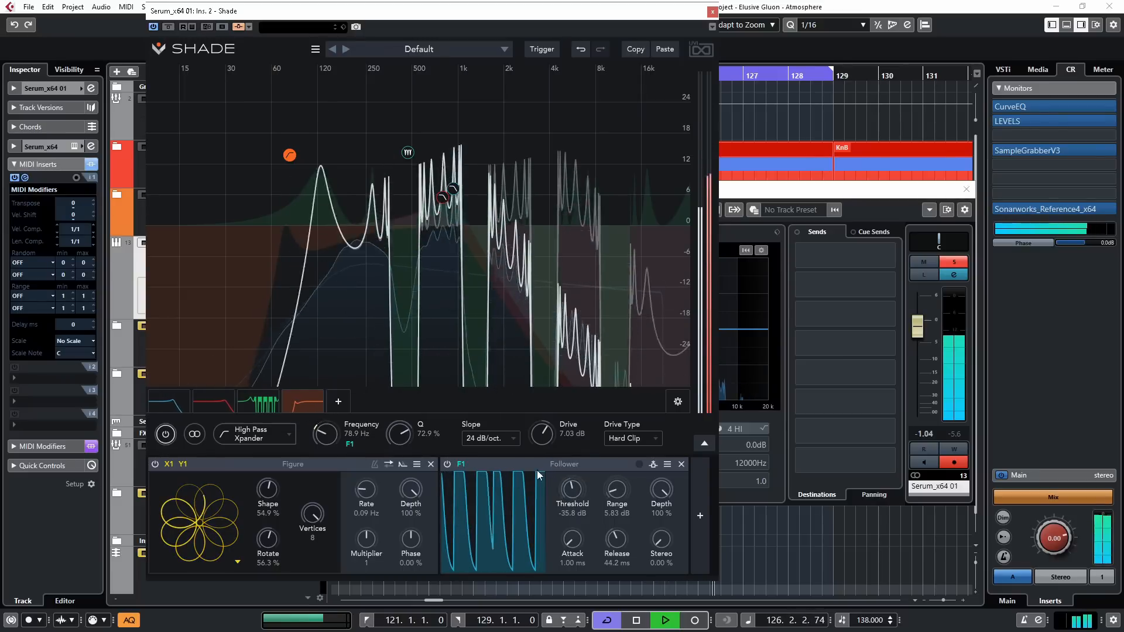
left_click_drag(542, 431, 541, 433)
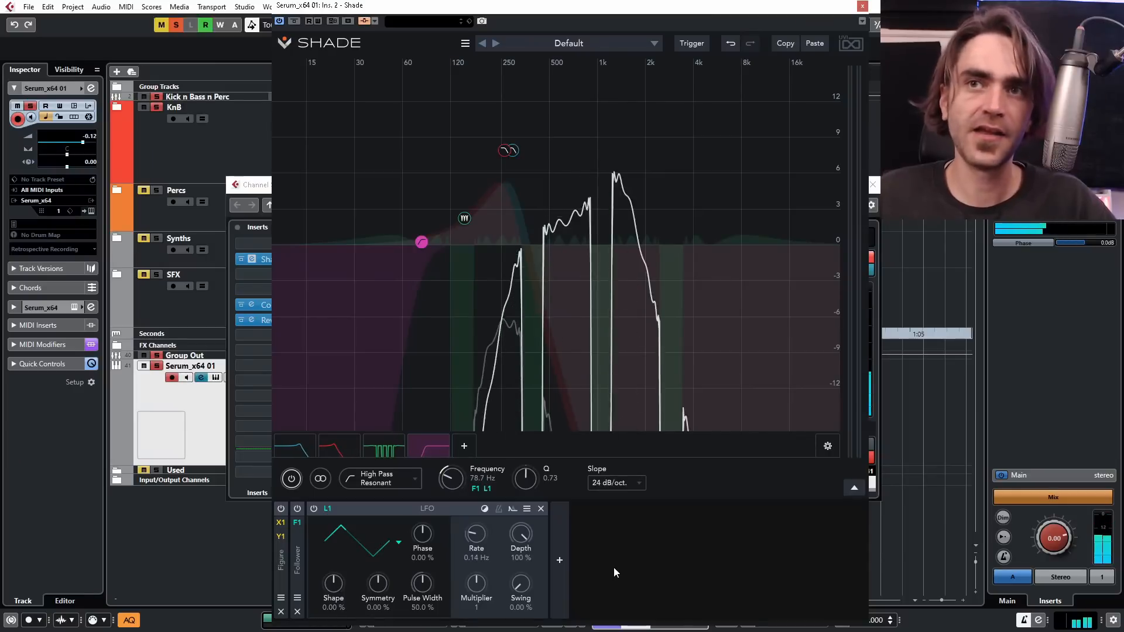
Add a Spread modulator, set its amount to 42.9 % and modulate that amount with the LFO.
left_click(560, 525)
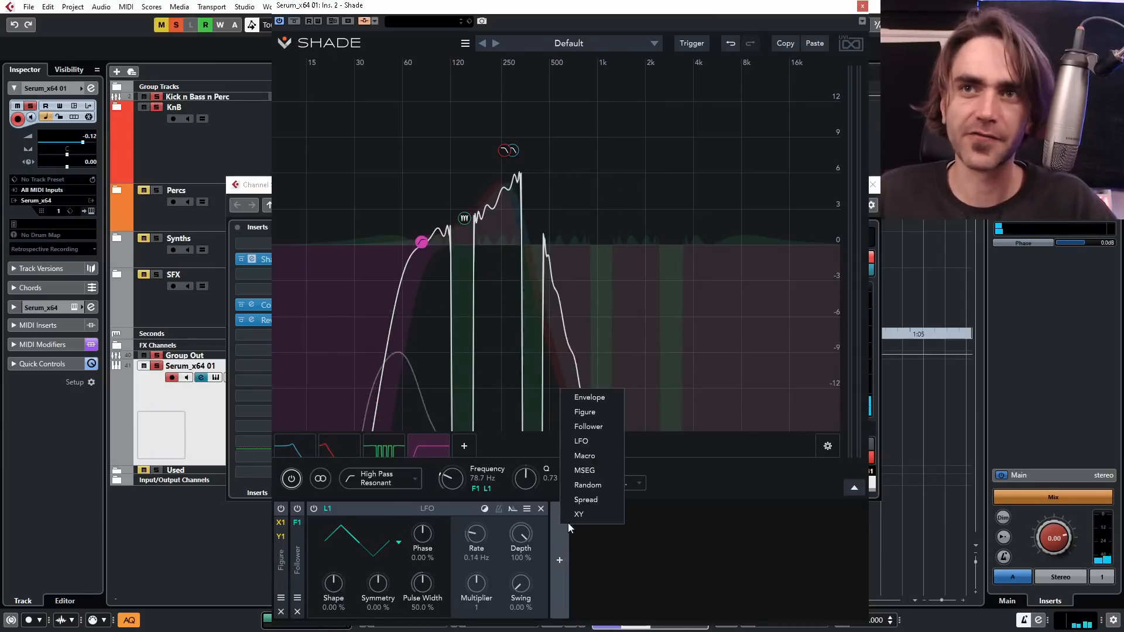
left_click(589, 495)
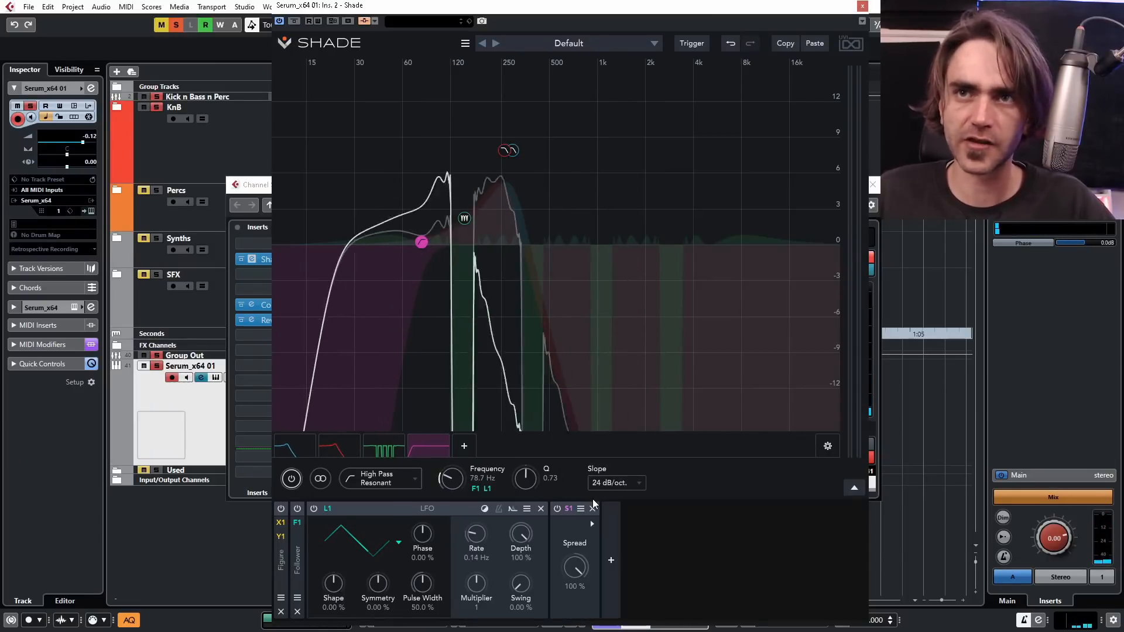
left_click(616, 566)
left_click(637, 562)
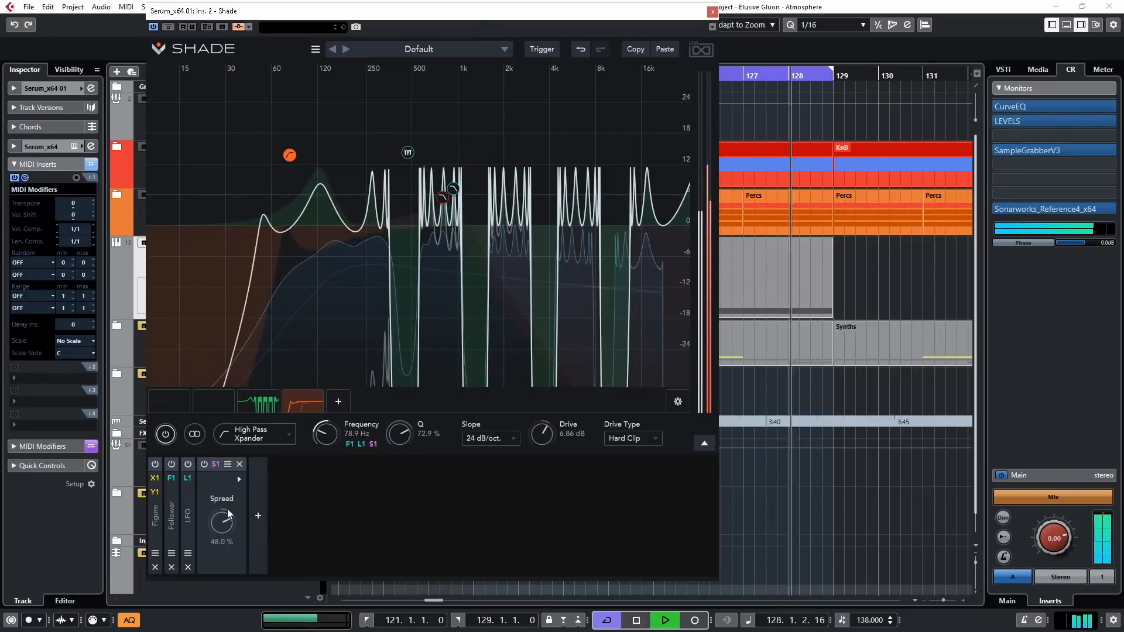
left_click(188, 515)
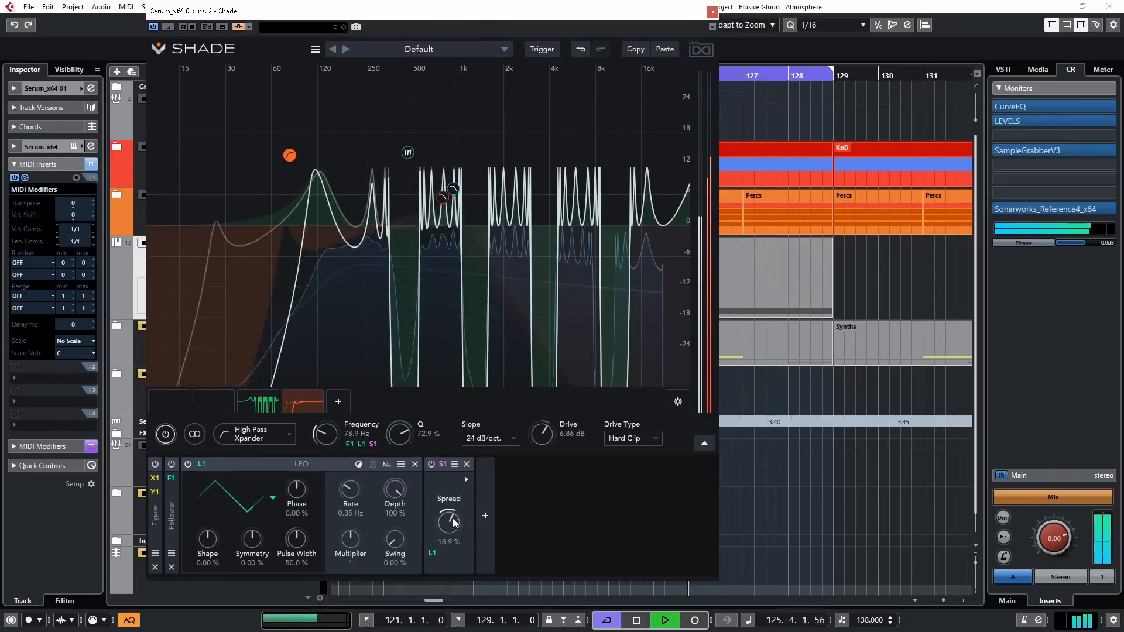
left_click_drag(454, 522, 455, 510)
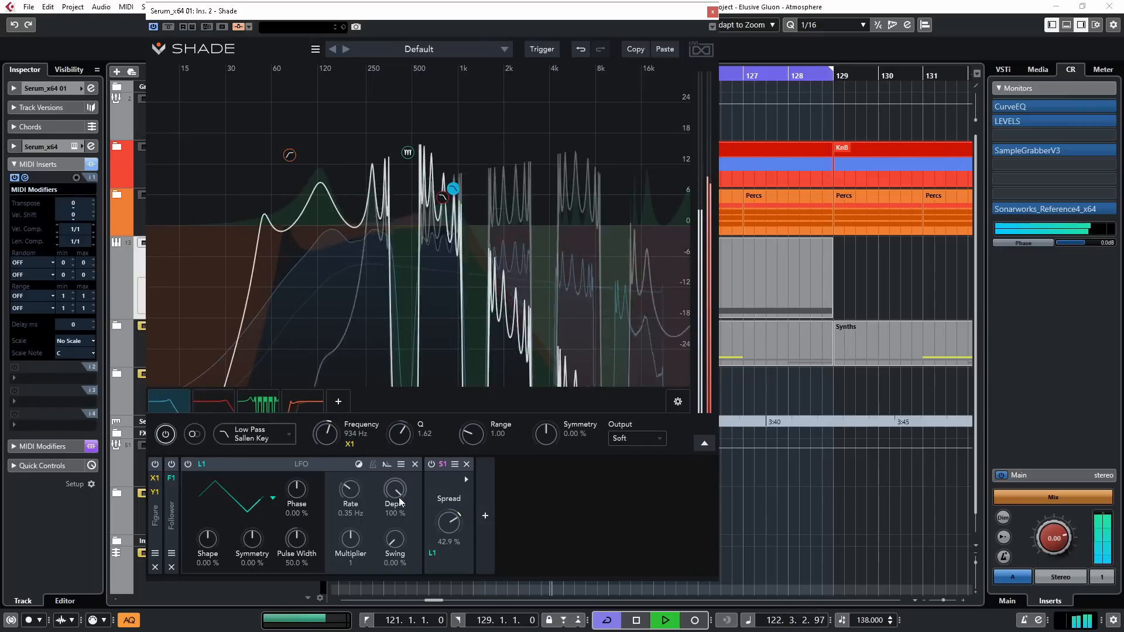
Set the Figure modulator's tempo-synced rate to 1/2.
left_click(155, 524)
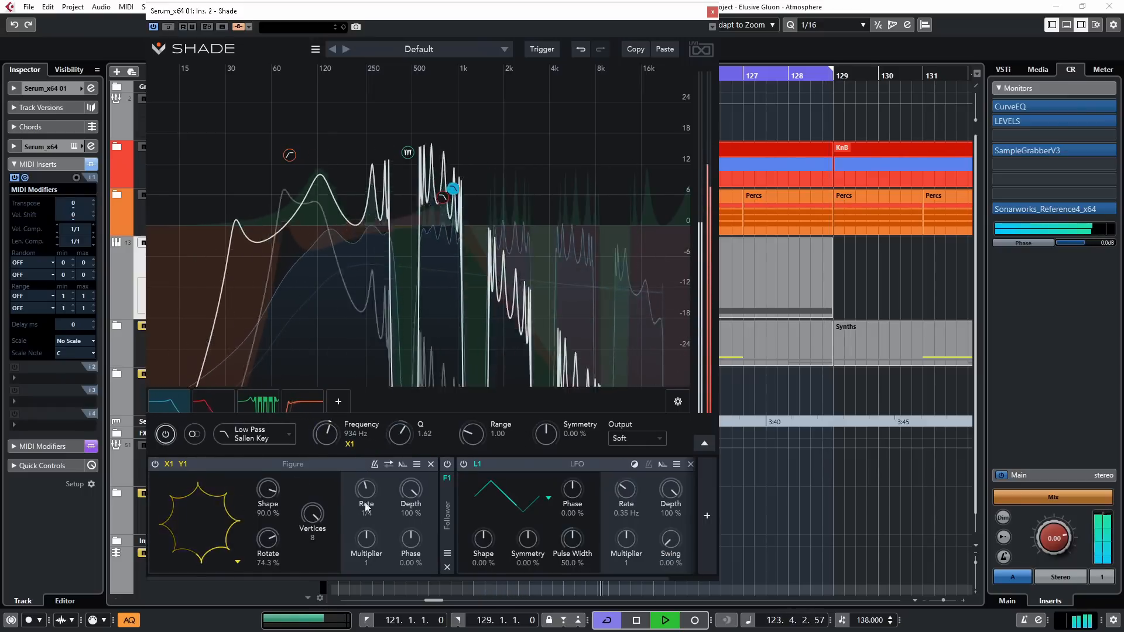
left_click_drag(361, 498, 356, 502)
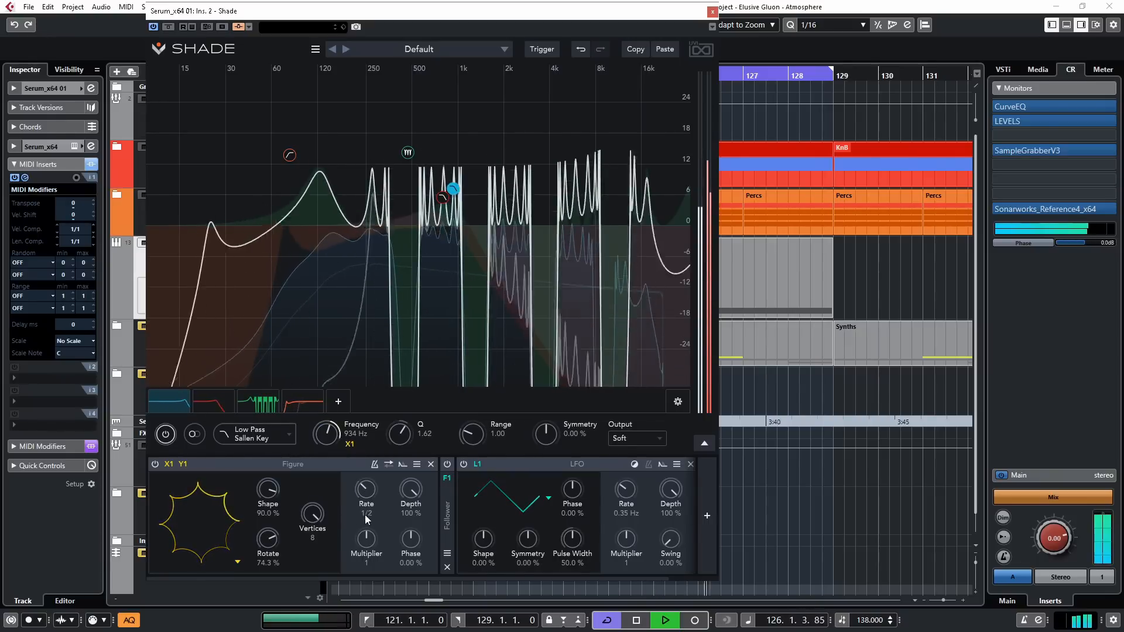
left_click_drag(364, 514, 363, 507)
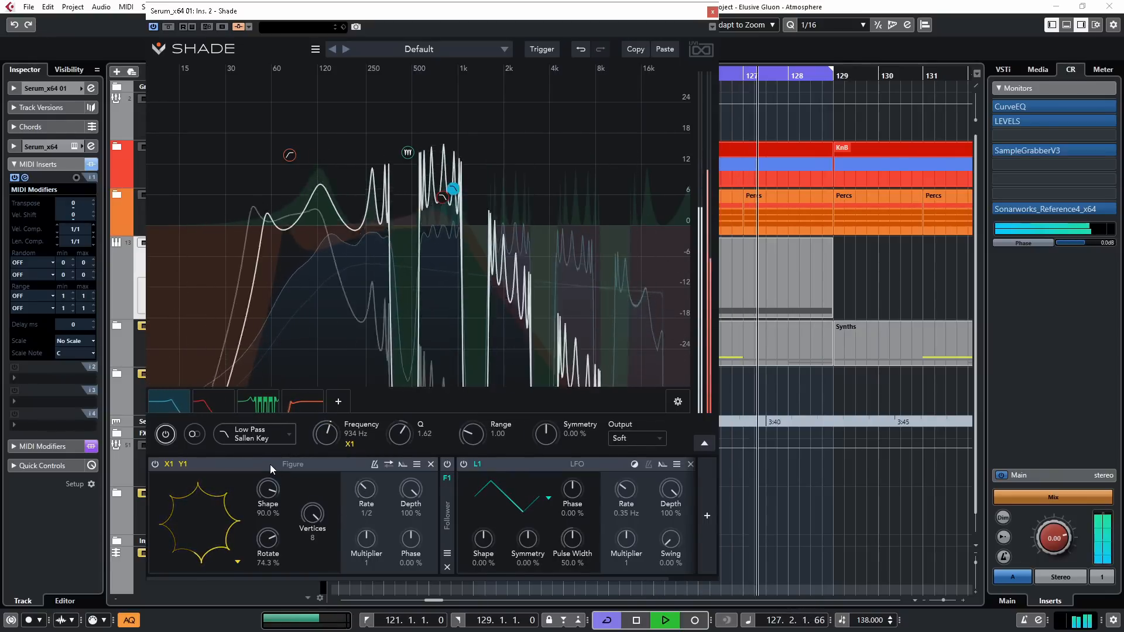
left_click(270, 464)
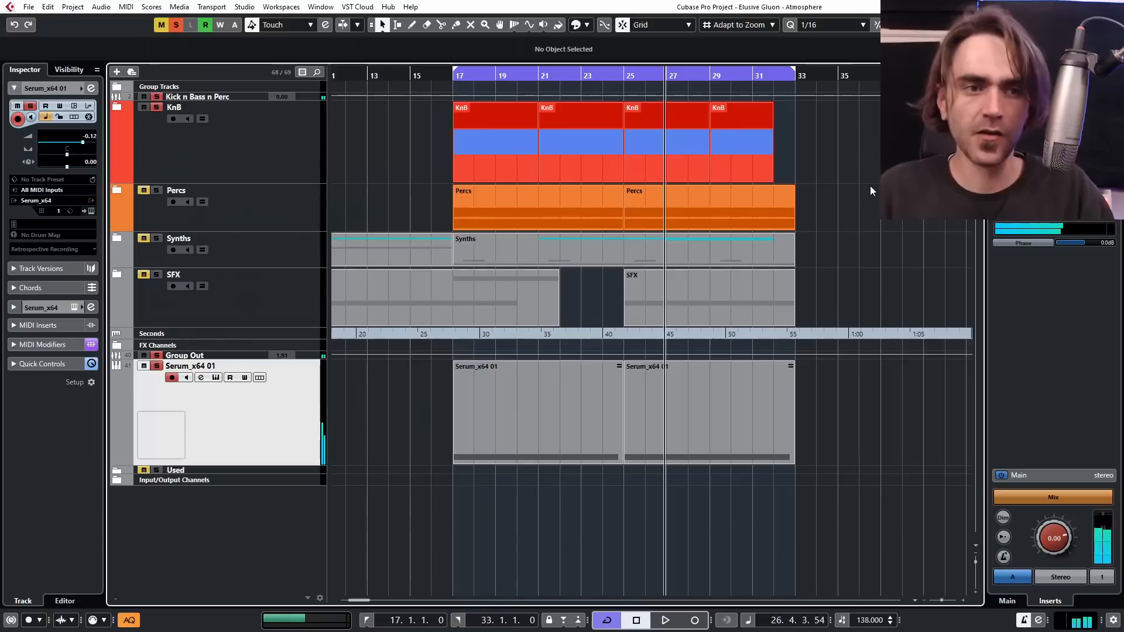
Open the track's Serum instrument and load the Analog wavetable Basic Shapes into oscillator A.
left_click(91, 211)
left_click(339, 178)
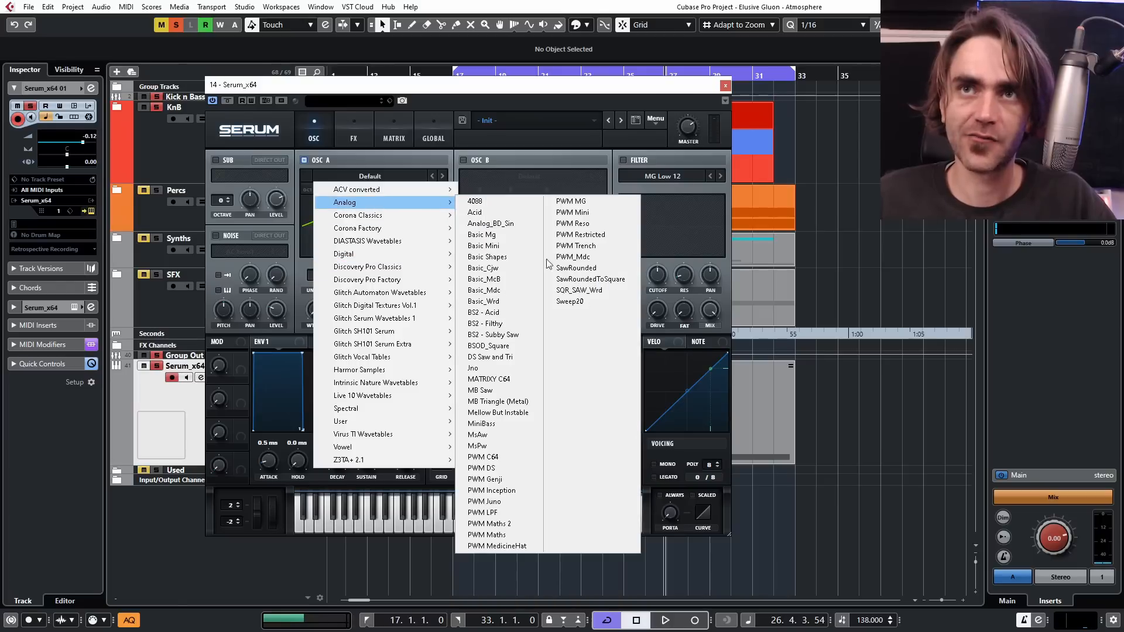
left_click(514, 184)
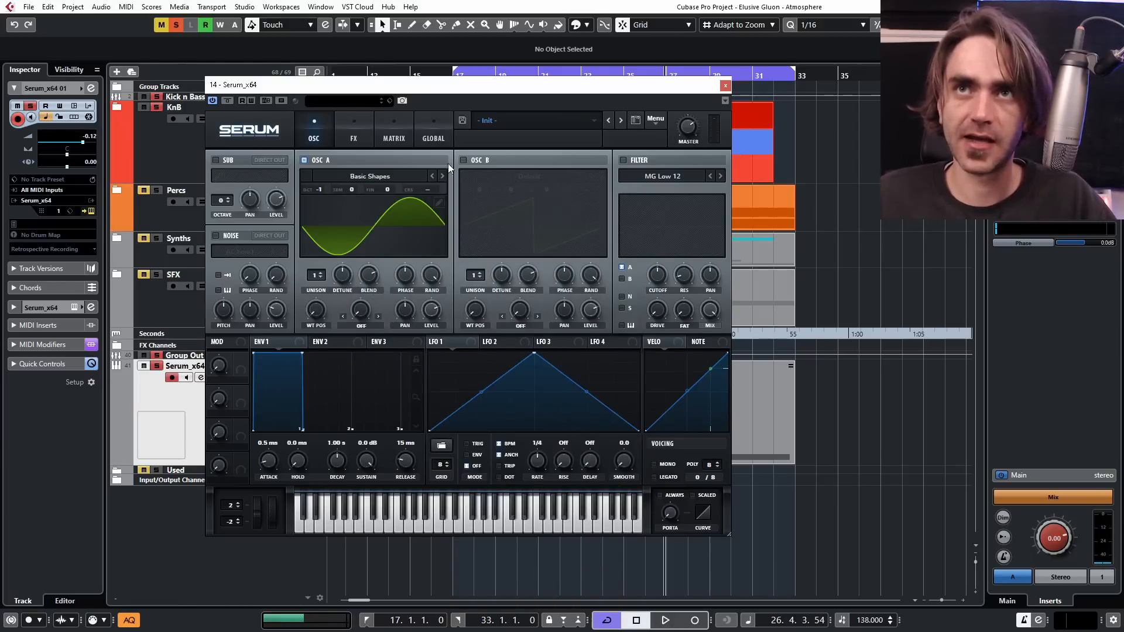
Enable oscillator B with the Basic Shapes wavetable at -1 octave and set oscillator A's warp mode to FM from B.
left_click(463, 159)
left_click(479, 175)
mouse_move(507, 202)
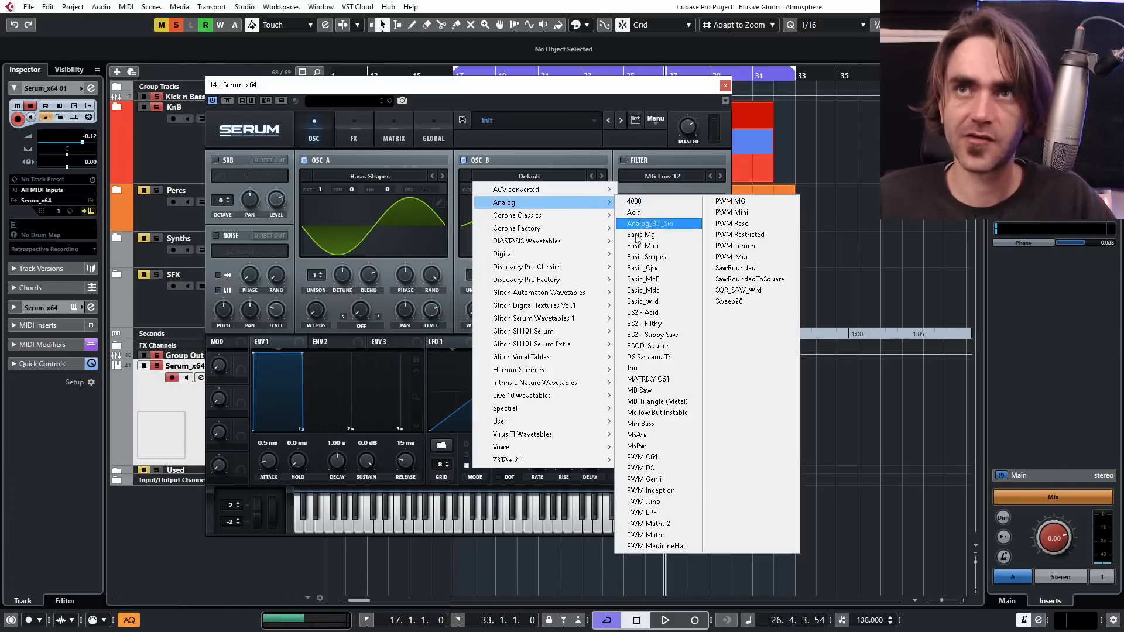
left_click(645, 257)
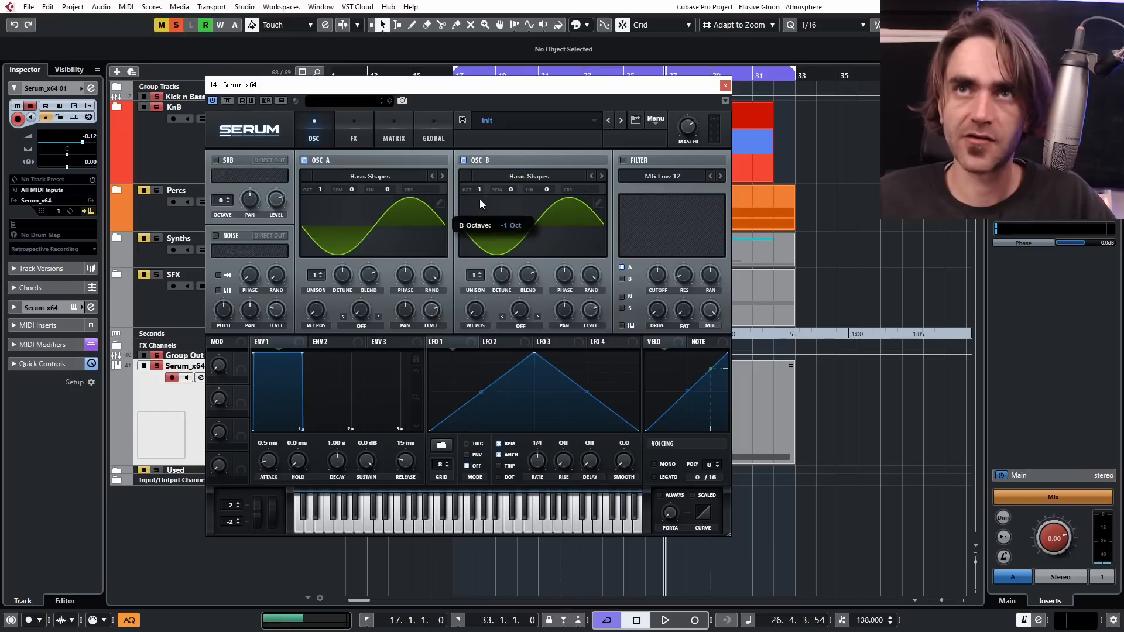
left_click(362, 325)
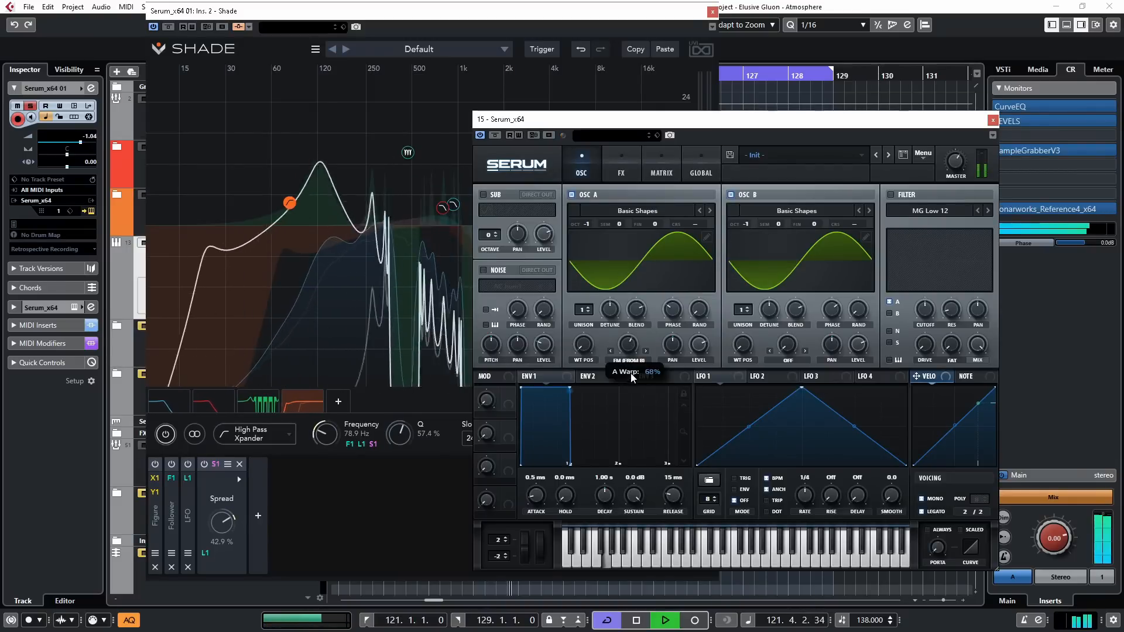
Replace oscillator B's wavetable with SSQ from the Digital category.
left_click(788, 211)
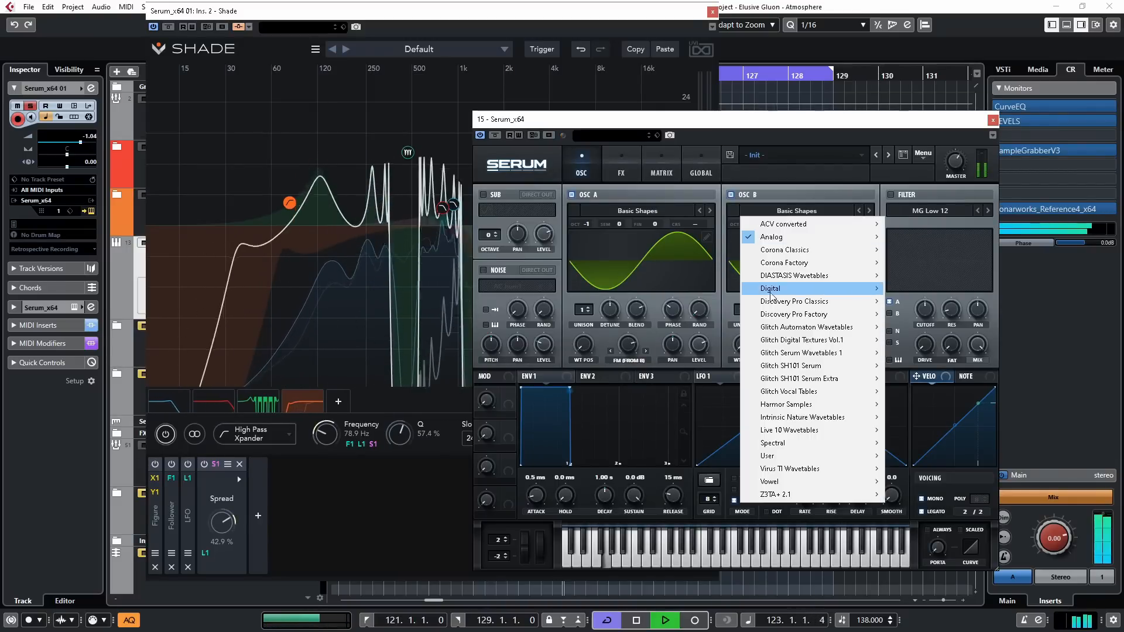
mouse_move(779, 289)
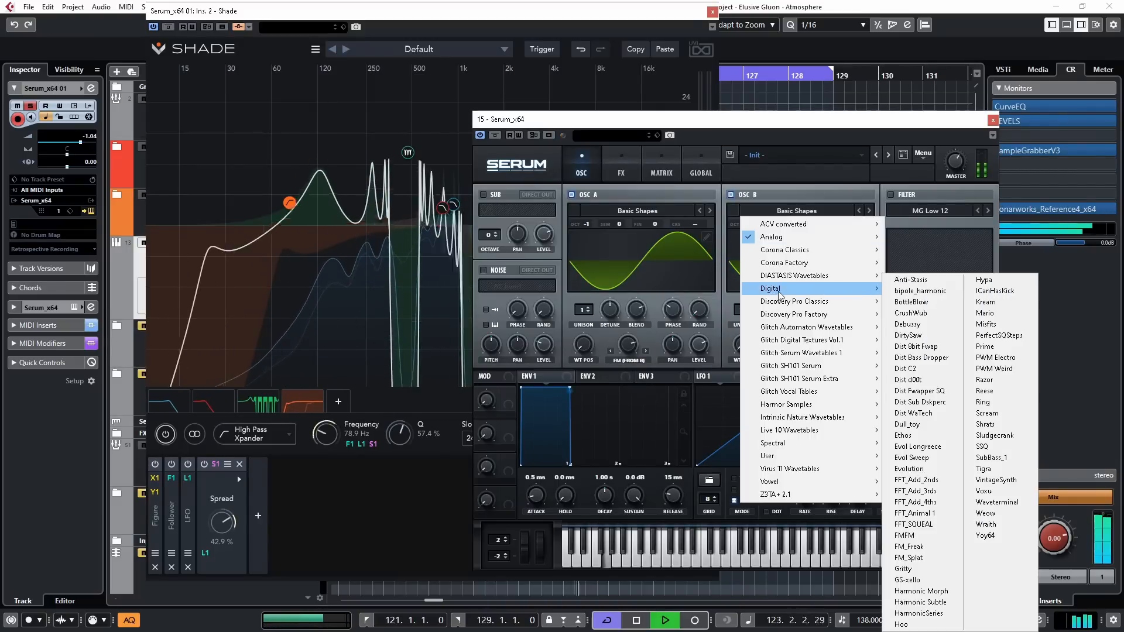
left_click(982, 446)
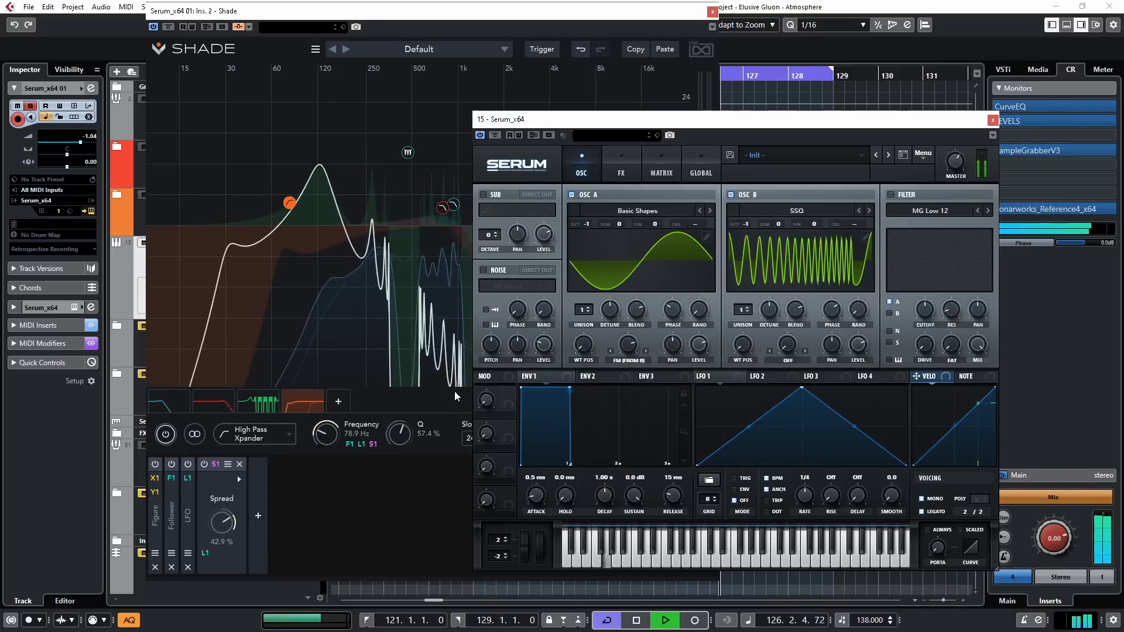
Set the Figure modulator's depth to 33.4 % and shape to 62.0 %, and adjust its rate.
double_click(157, 515)
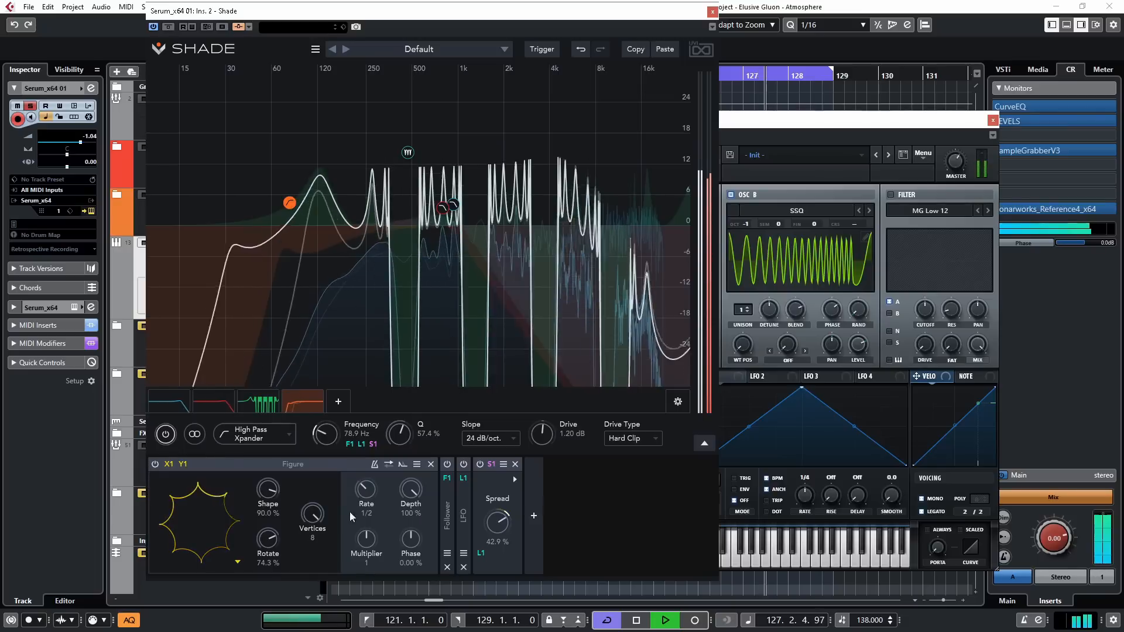
left_click_drag(406, 494, 400, 525)
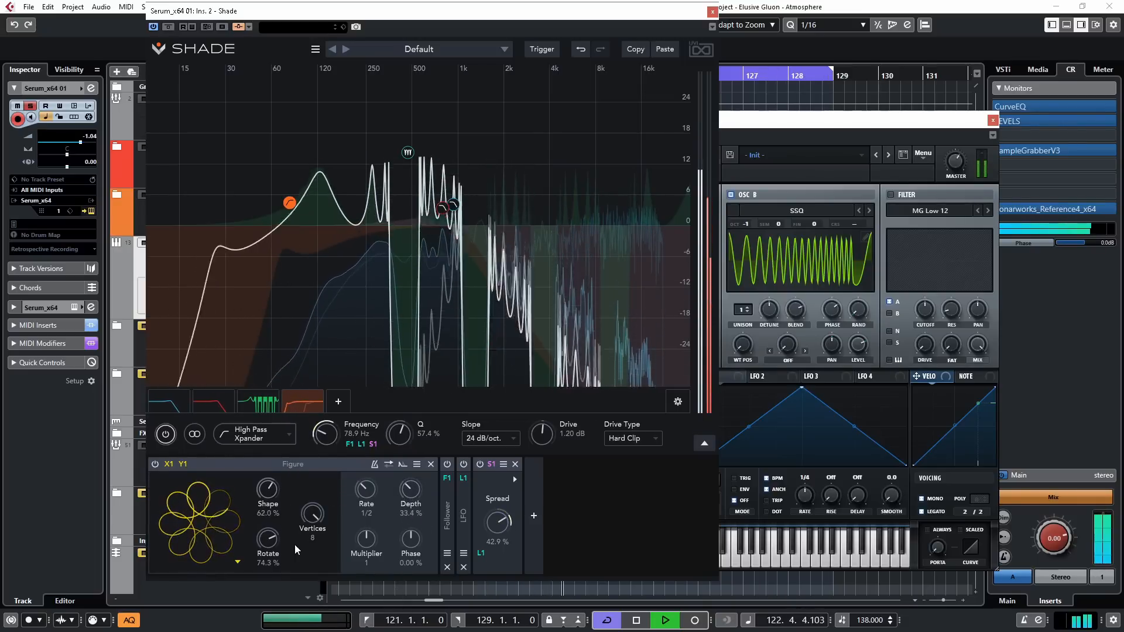
mouse_move(363, 504)
left_mouse_down()
mouse_move(354, 524)
mouse_move(365, 505)
left_mouse_up()
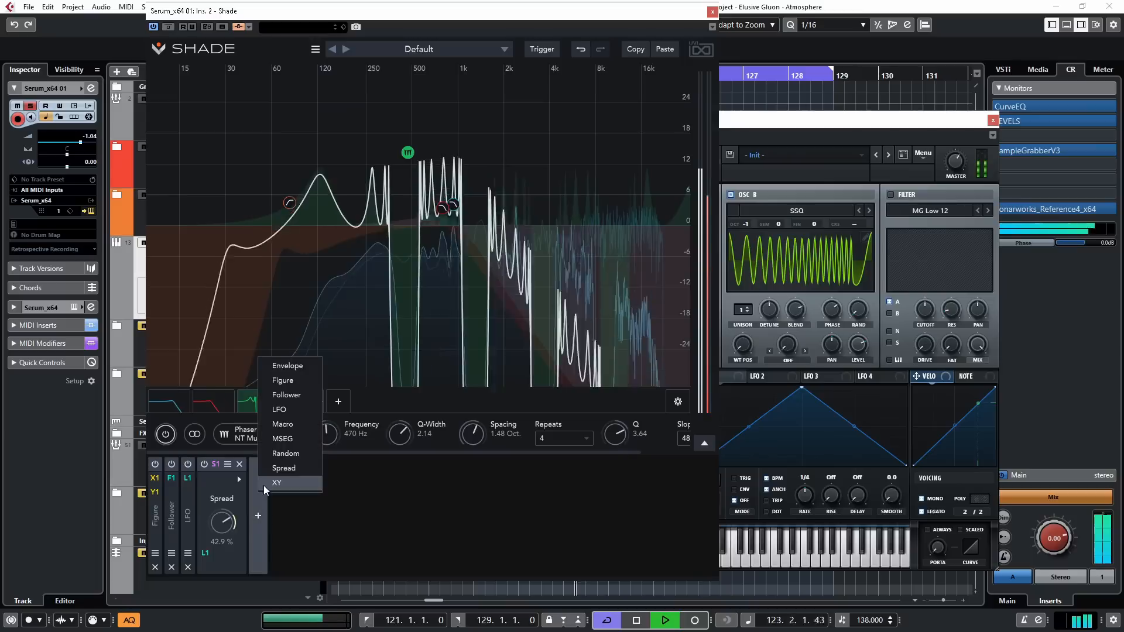
Add an MSEG modulator with a stepped curve and assign it to the phaser's frequency.
left_click(307, 501)
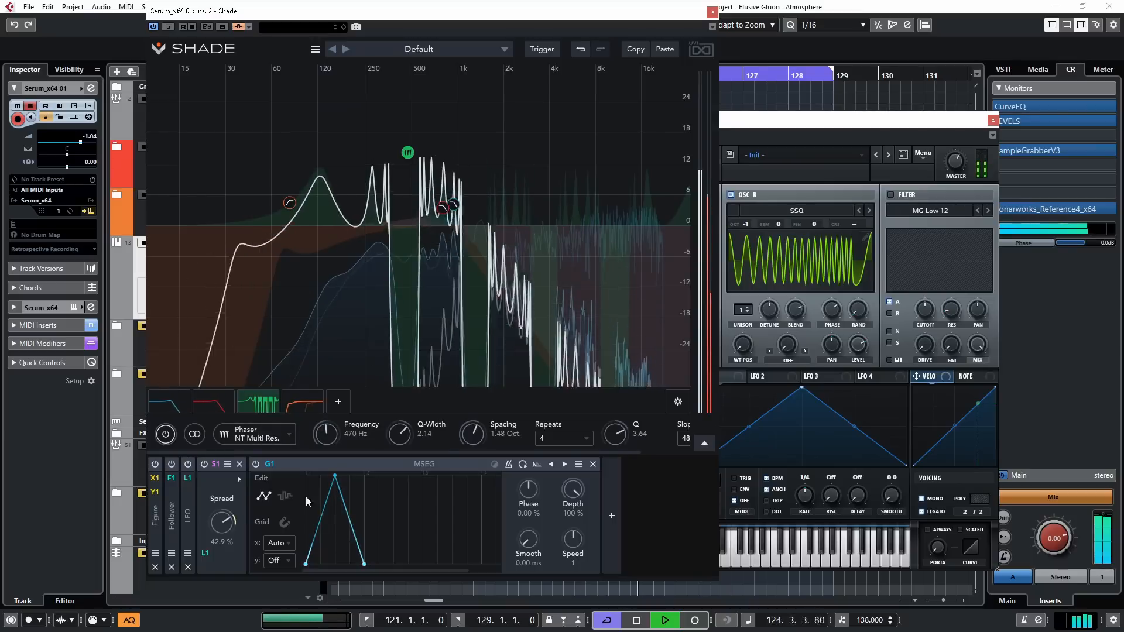
left_click(414, 538)
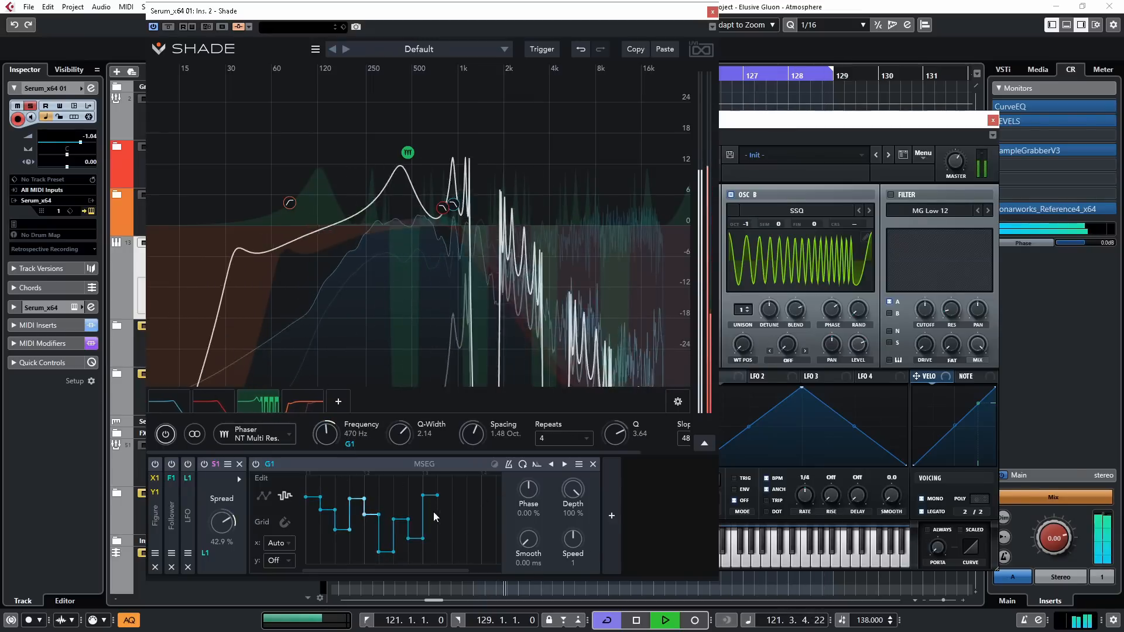
Extend the MSEG's stepped curve with further steps at varying heights across its remaining length.
left_click(444, 528)
left_click(459, 511)
left_click(473, 524)
left_click(490, 535)
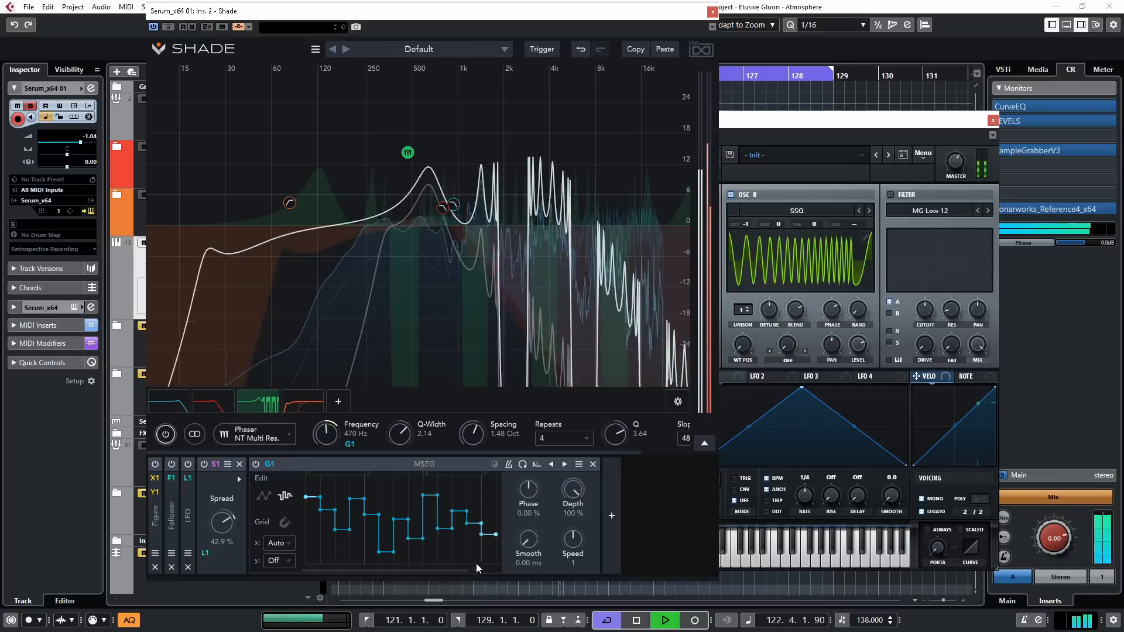
left_click(484, 572)
left_click(468, 484)
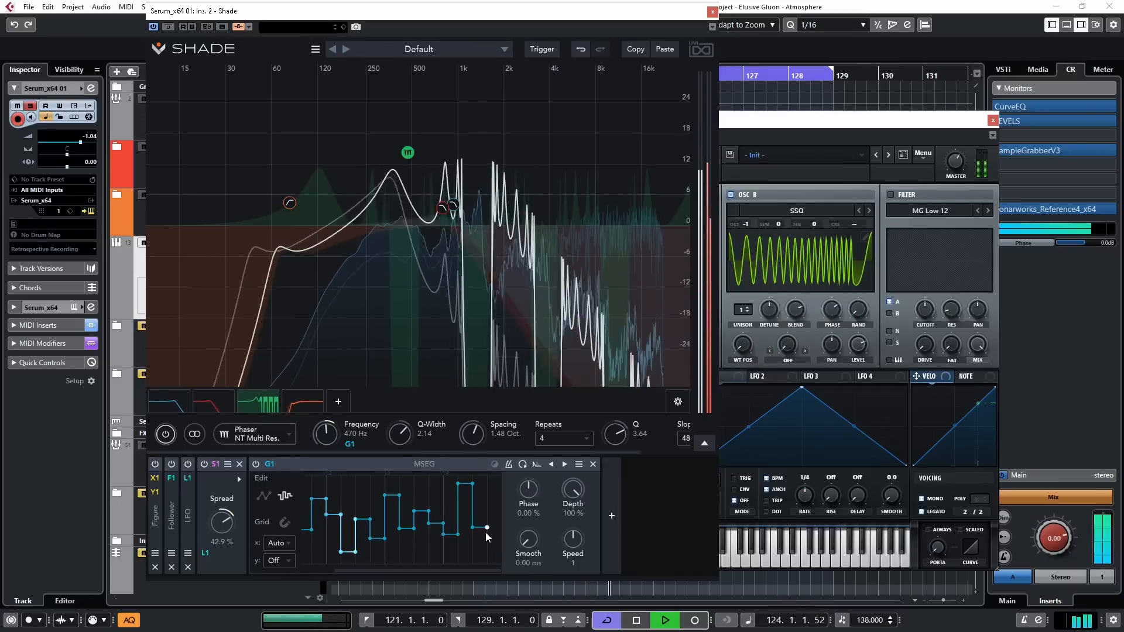
left_click(492, 557)
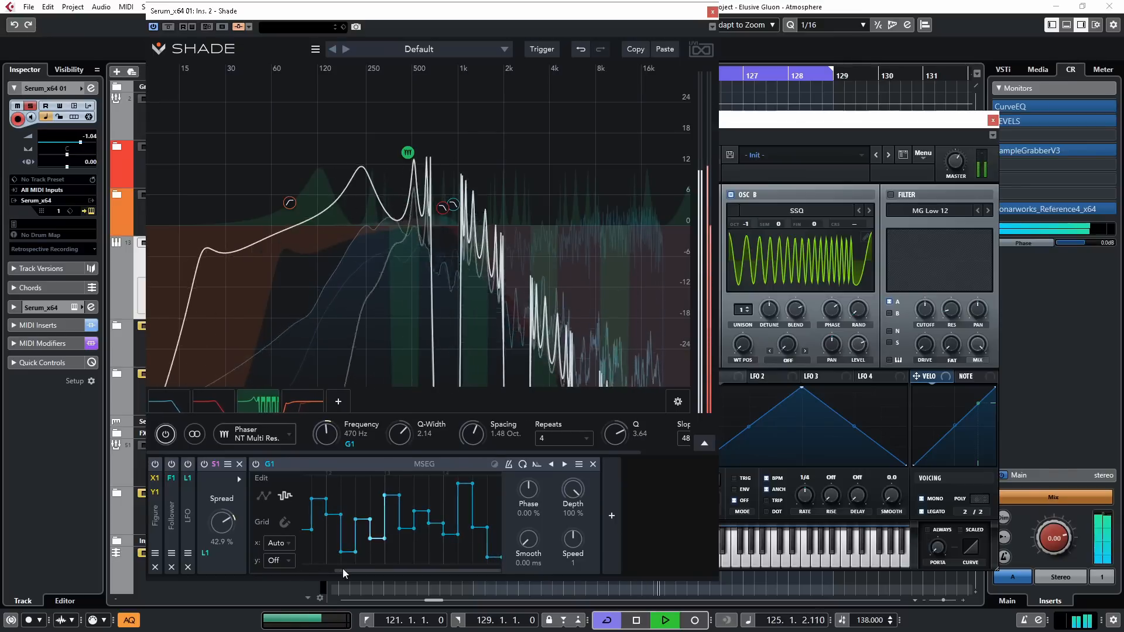
left_click_drag(343, 571, 275, 578)
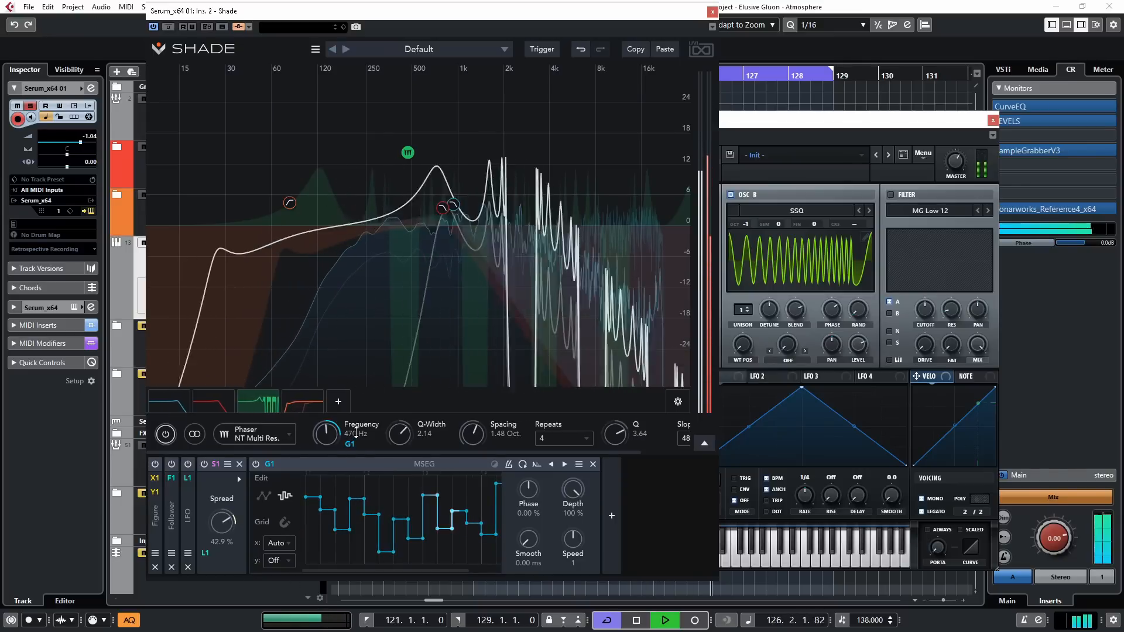
Raise the phaser's Q to about 9.38, trim it back to 7.12 while listening.
mouse_move(628, 423)
left_mouse_down()
mouse_move(644, 377)
mouse_move(638, 409)
left_mouse_up()
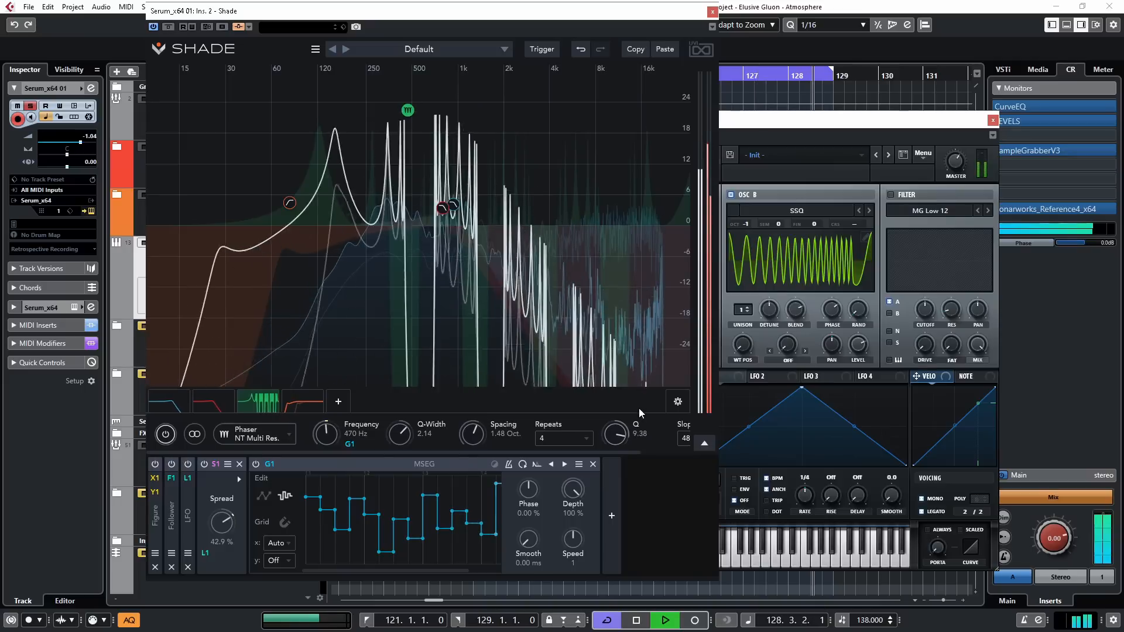
mouse_move(618, 438)
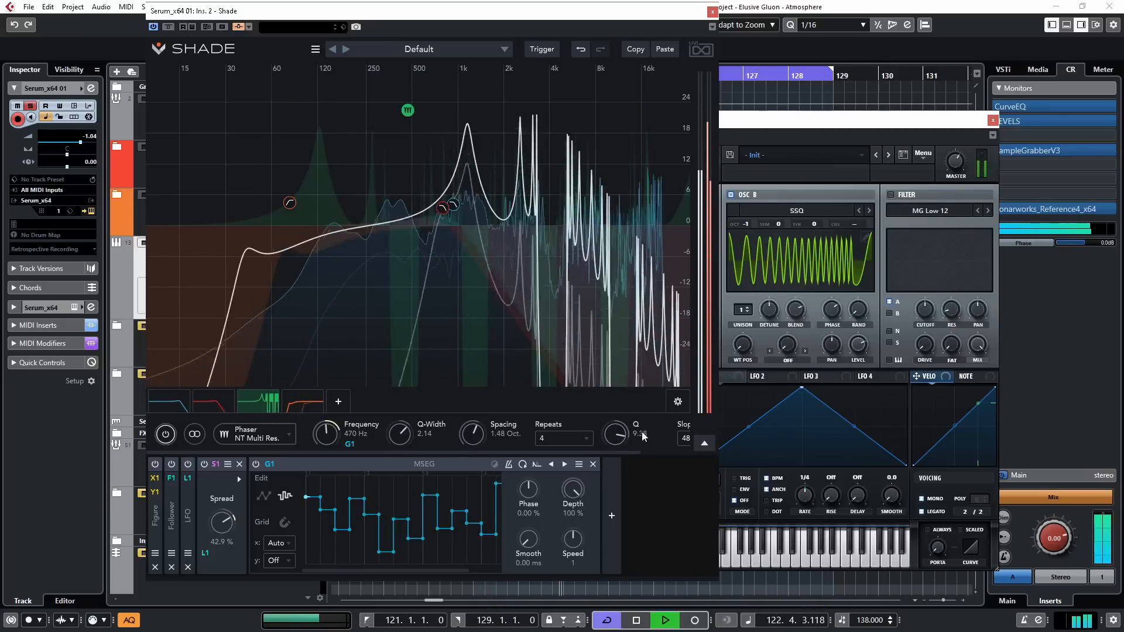
left_click_drag(621, 431, 619, 441)
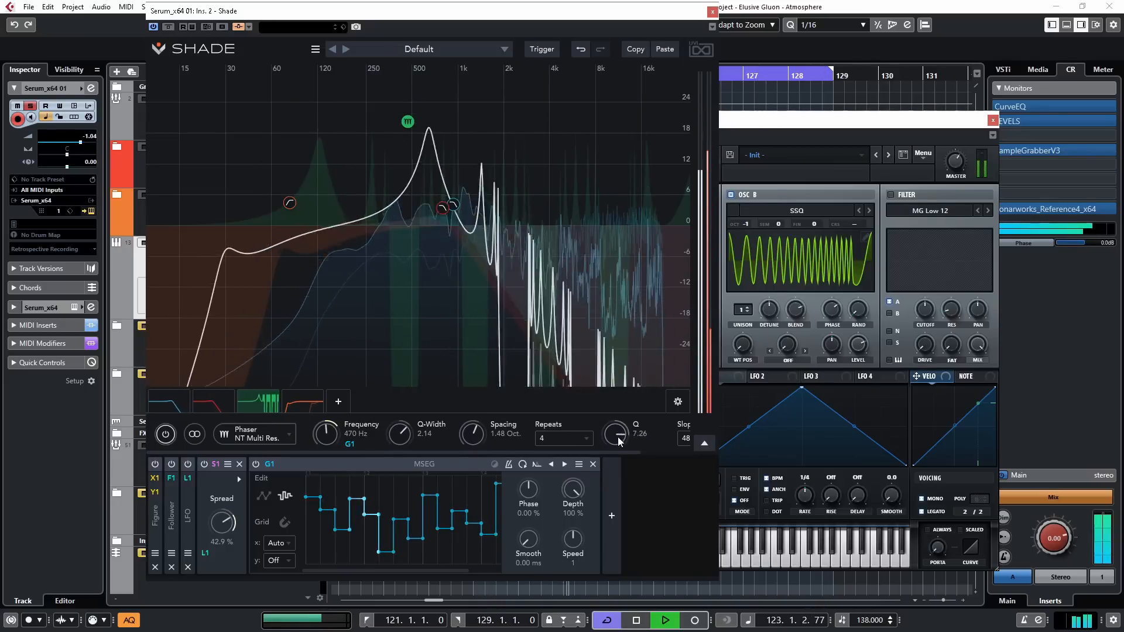
Raise the High Pass Xpander filter's frequency to 188 Hz.
left_click(175, 404)
left_click(301, 402)
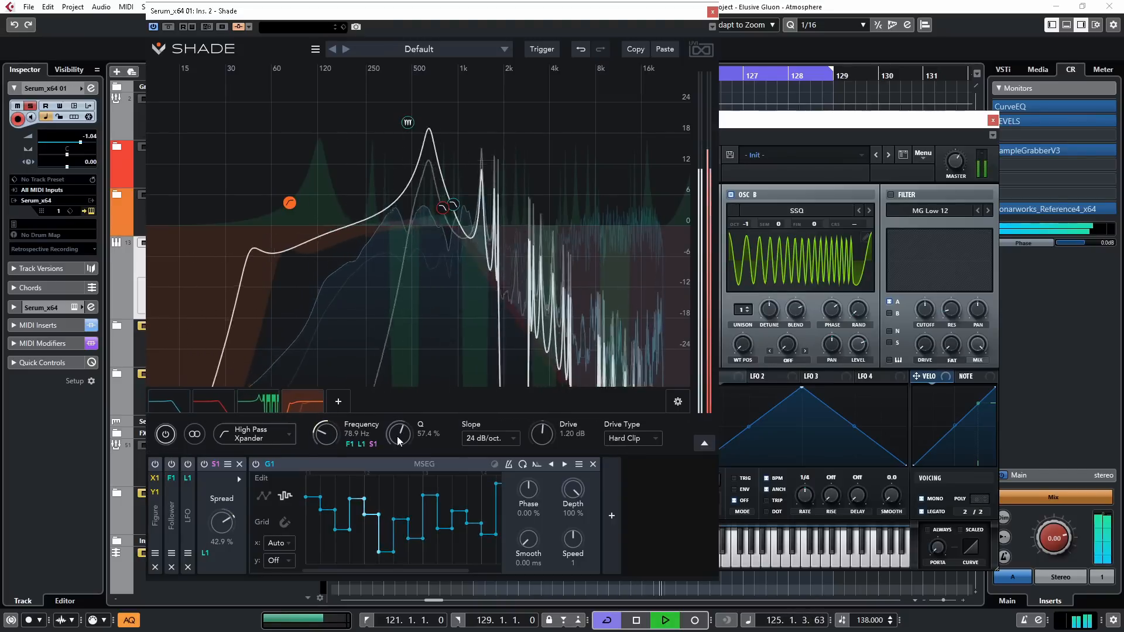
left_click_drag(337, 442, 339, 415)
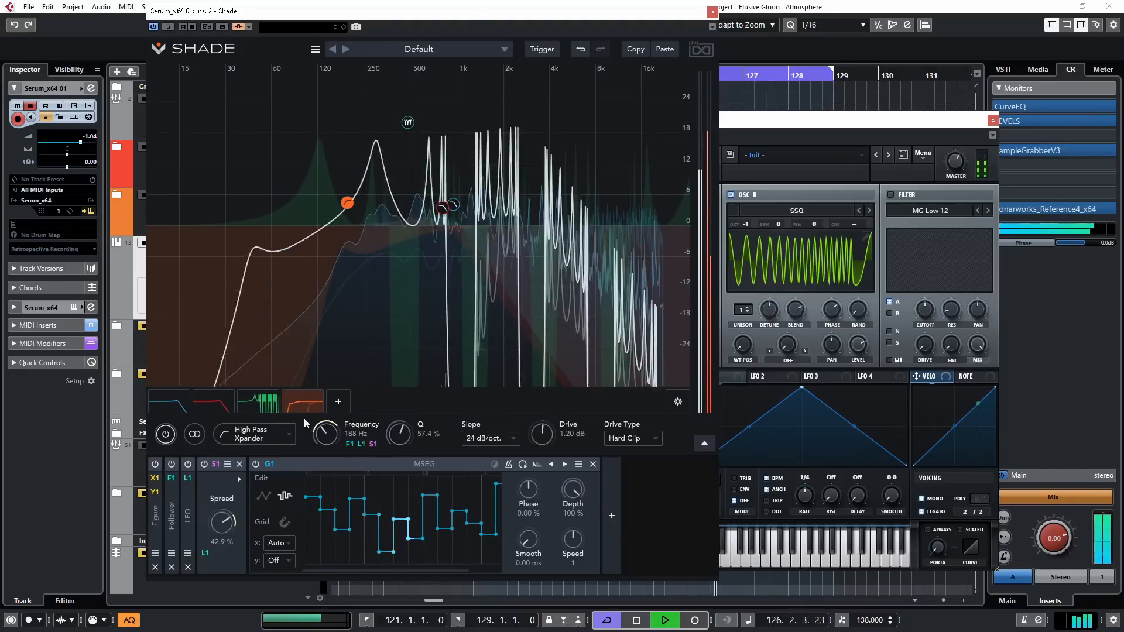
Narrow the phaser by setting its Q-Width to 0.02 and spacing to 0.42 oct., and adjust its frequency.
left_click(258, 403)
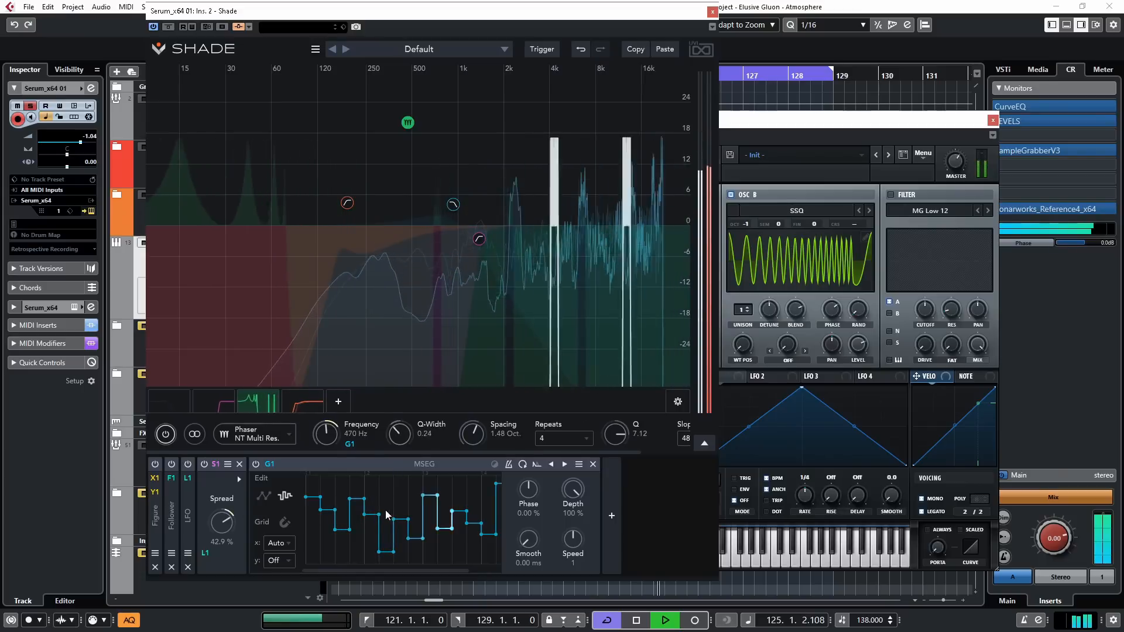
left_click_drag(398, 435, 397, 445)
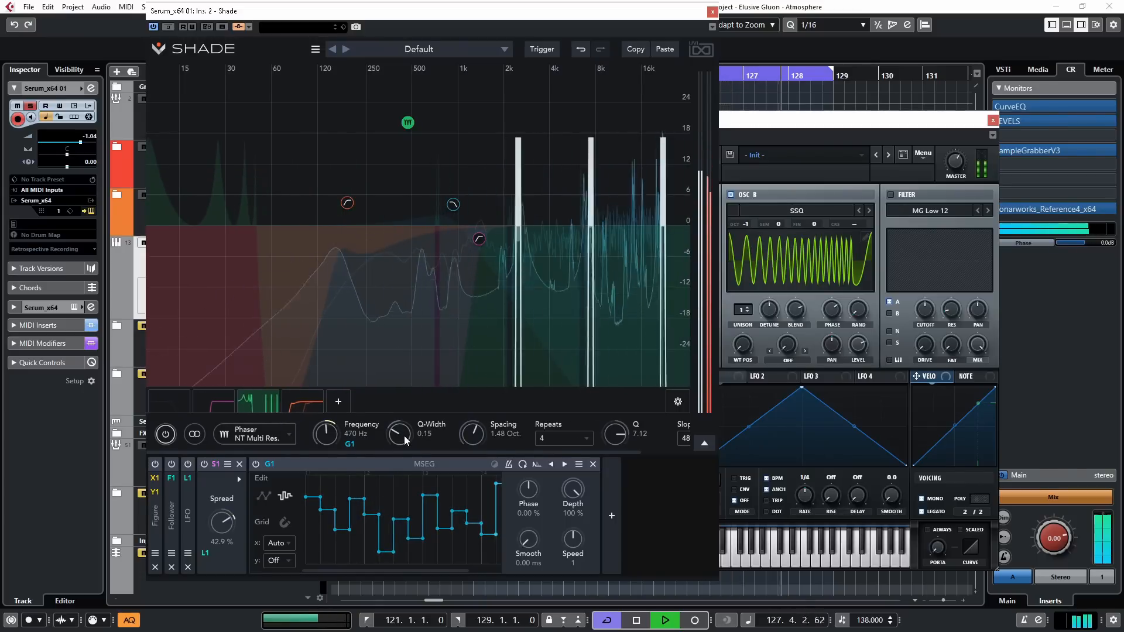
left_click_drag(405, 436, 395, 395)
left_click_drag(472, 436, 453, 475)
left_click_drag(408, 434, 405, 539)
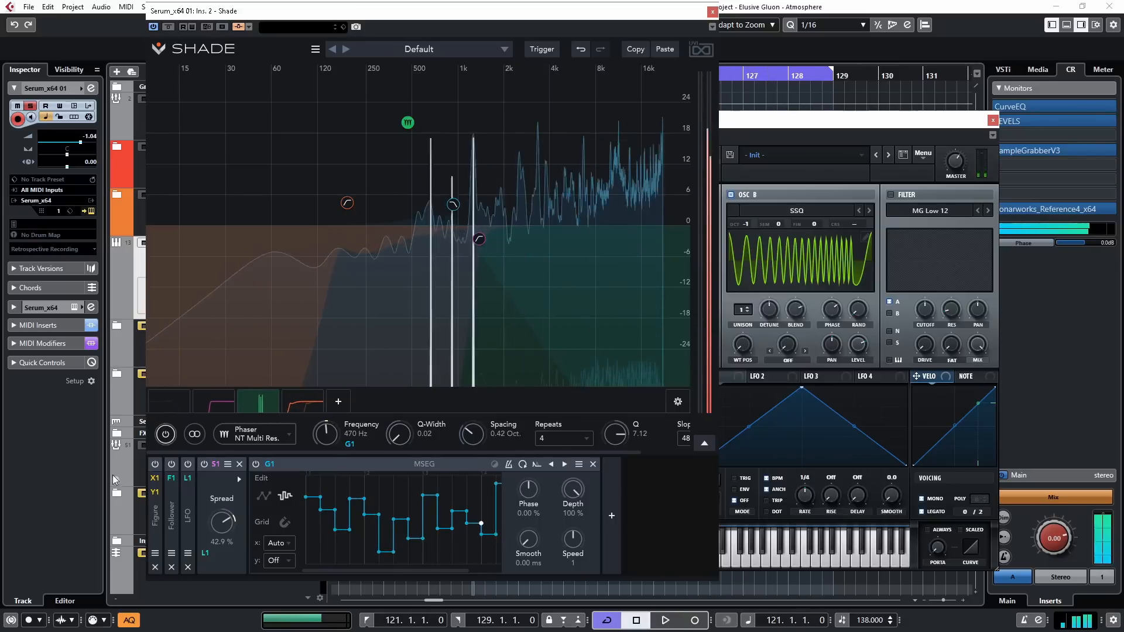
key("space")
left_click_drag(323, 434, 315, 578)
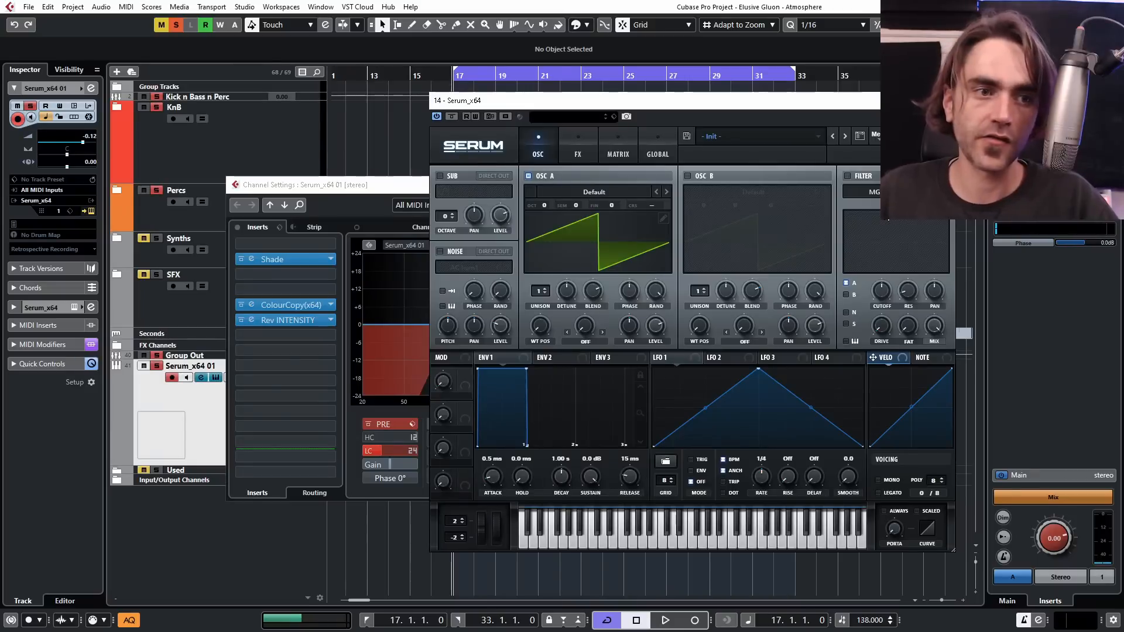
Bypass the ColourCopy and Rev INTENSITY inserts on the Serum channel and unsolo the Percs and KnB tracks.
left_click(240, 304)
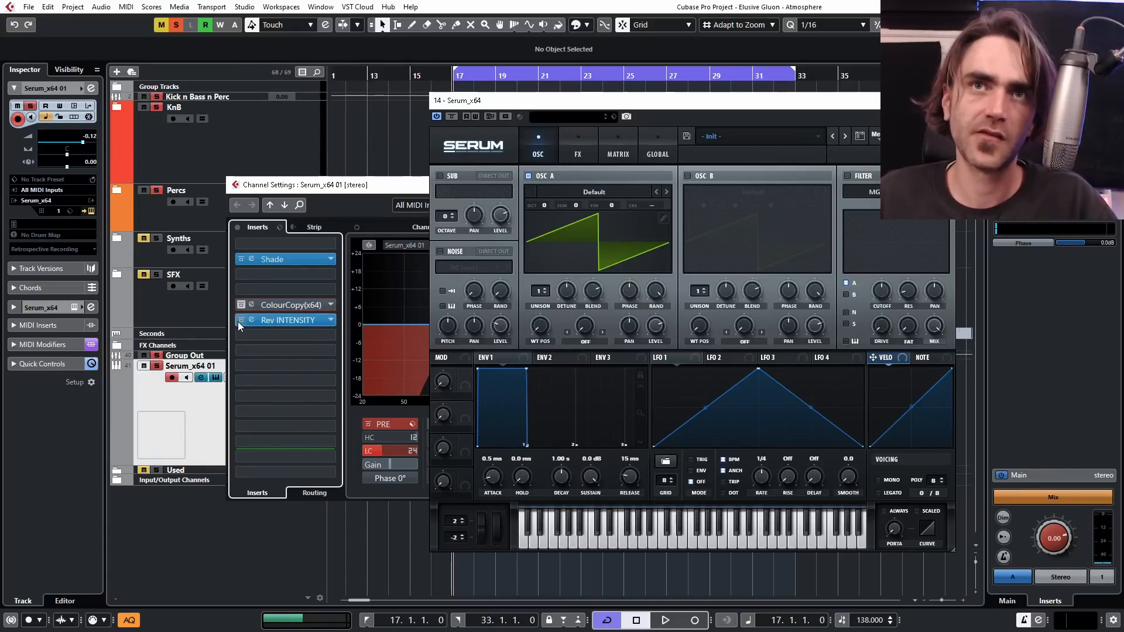
left_click(240, 320)
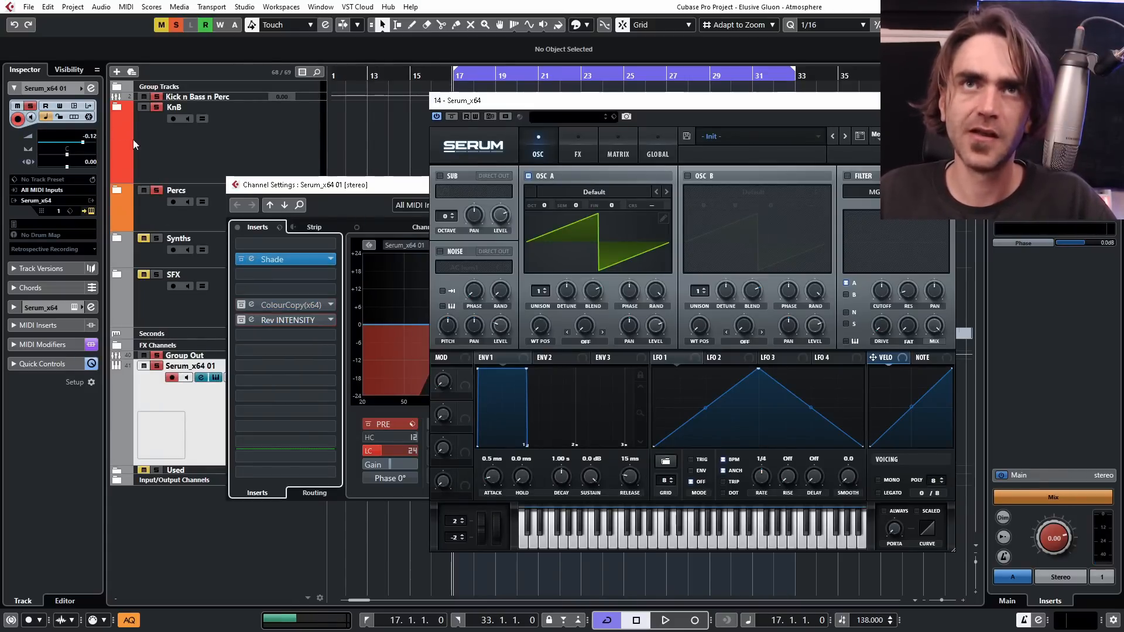
left_click(156, 190)
left_click(154, 108)
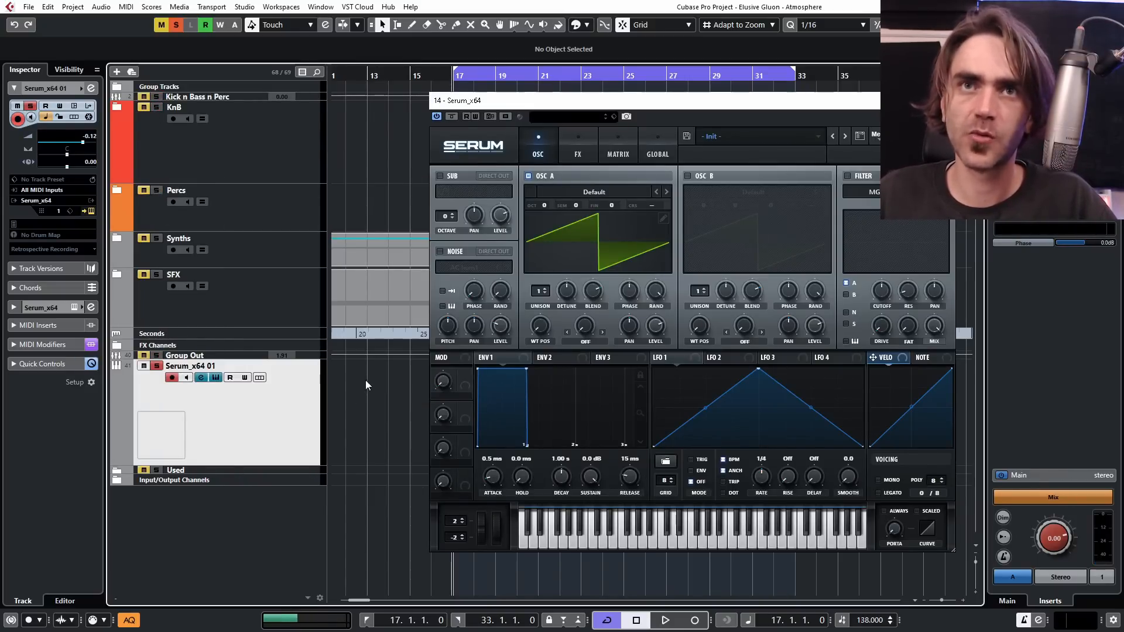
Open Shade from the Serum_x64 01 channel's inserts and clear all its filters and modulators.
left_click(90, 89)
left_click(251, 259)
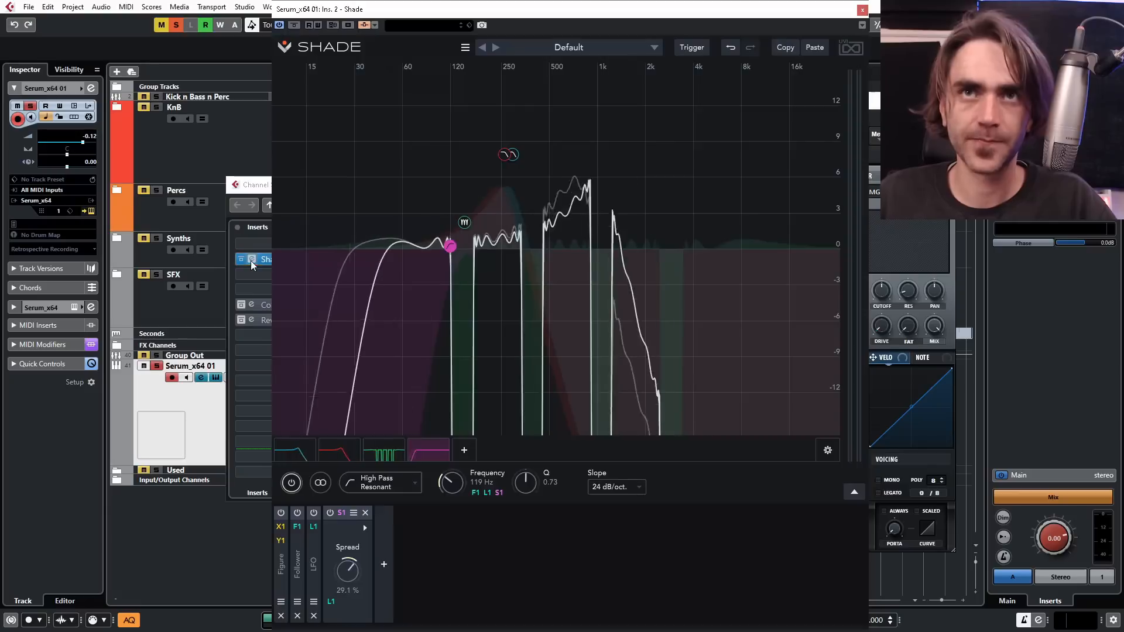
left_click(465, 47)
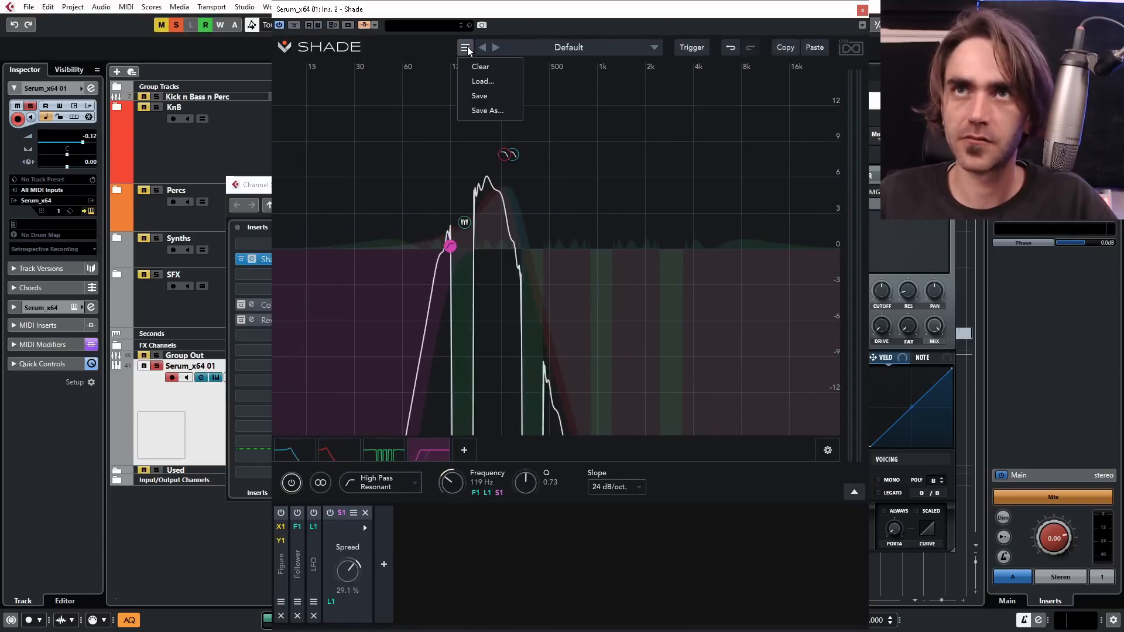
left_click(474, 68)
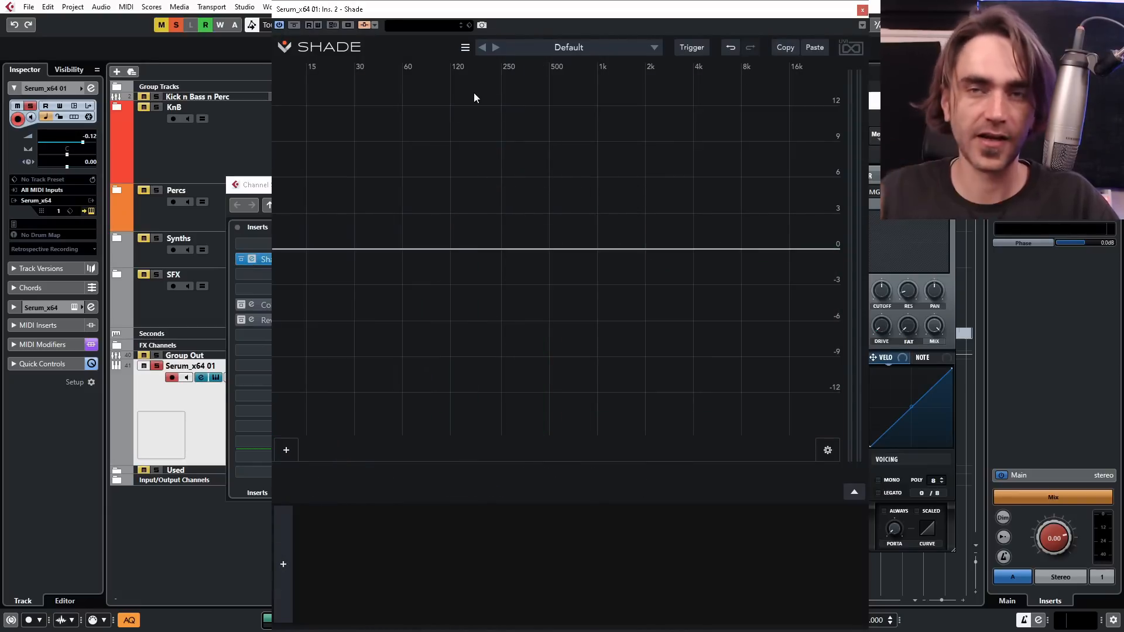
Add a Multi Resonant band-pass filter at about 693 Hz with Q 1.44 and Q-Width 0.25.
mouse_move(321, 360)
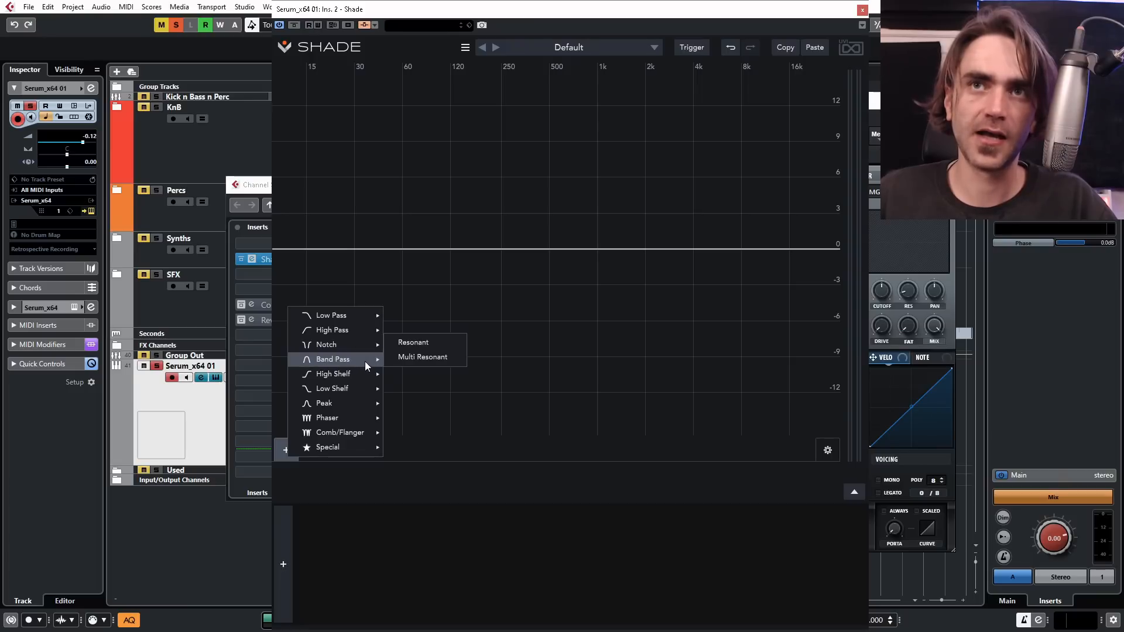
left_click(418, 357)
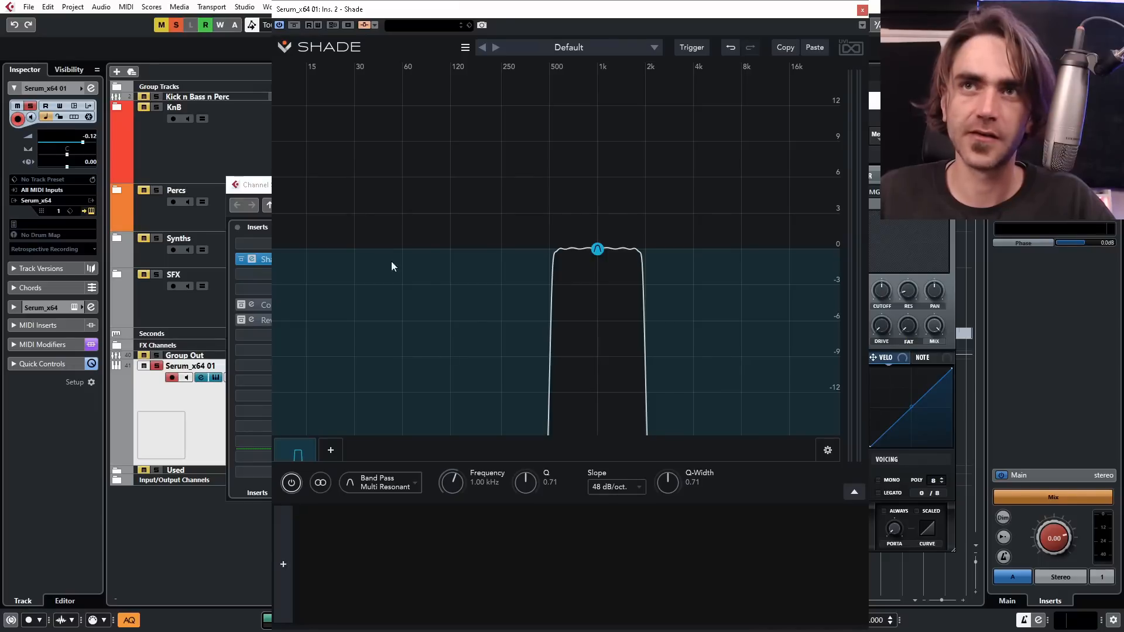
left_click_drag(590, 258, 573, 258)
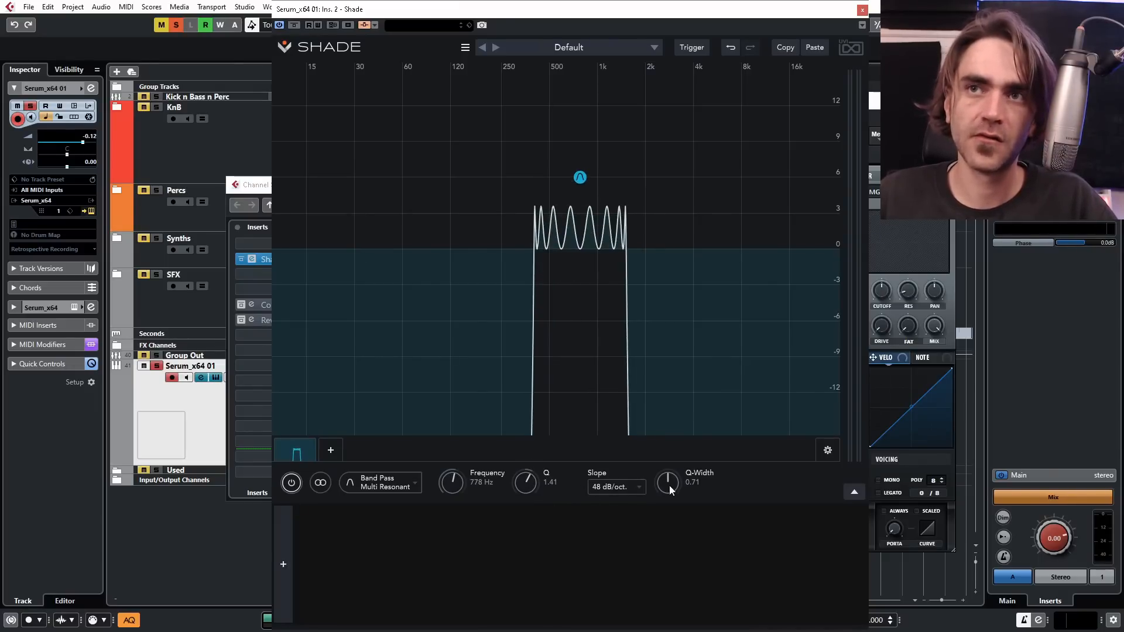
left_click_drag(669, 486, 657, 522)
left_click_drag(452, 482, 406, 486)
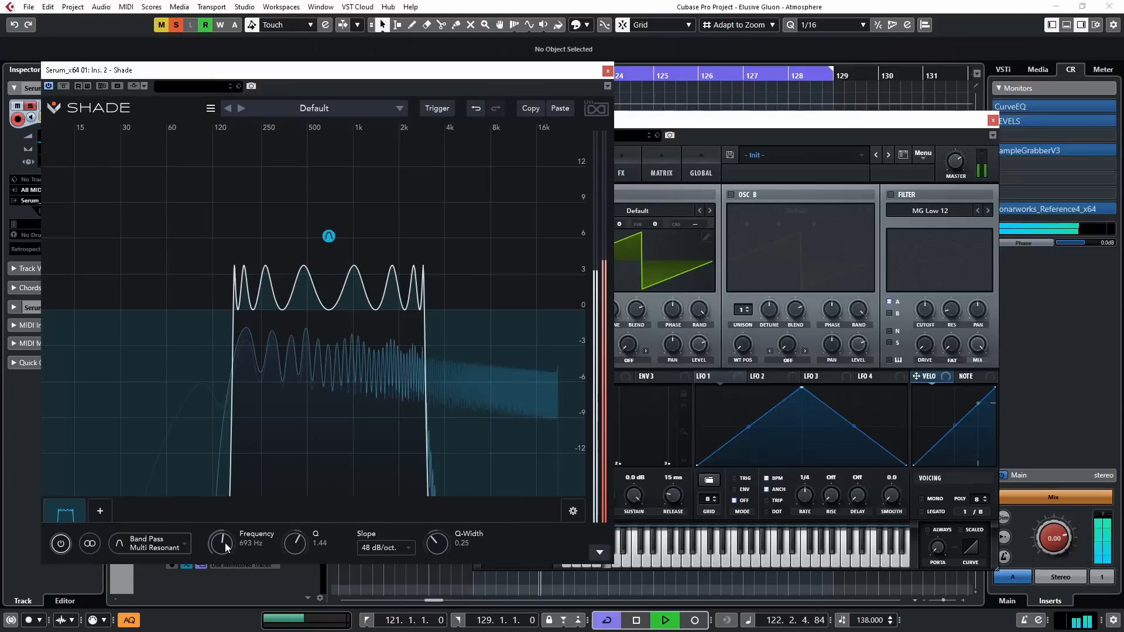
Sharpen the band-pass filter to Q 4.43 with Q-Width 0.13 and frequency 678 Hz.
left_click_drag(225, 542, 305, 514)
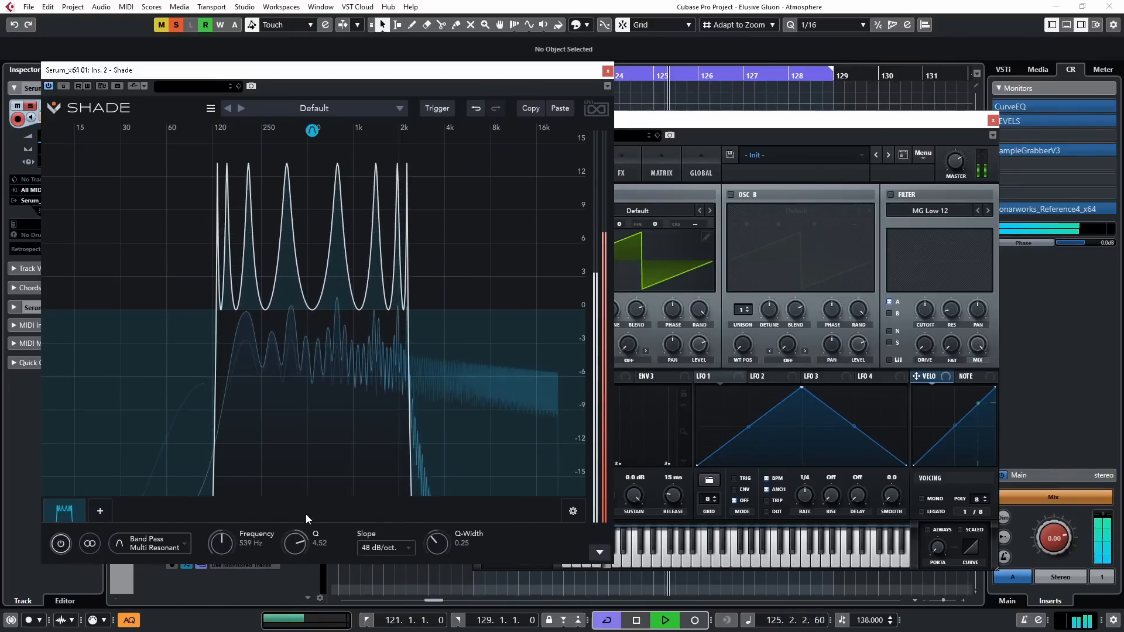
mouse_move(443, 543)
left_mouse_down()
mouse_move(433, 570)
mouse_move(424, 561)
mouse_move(439, 555)
left_mouse_up()
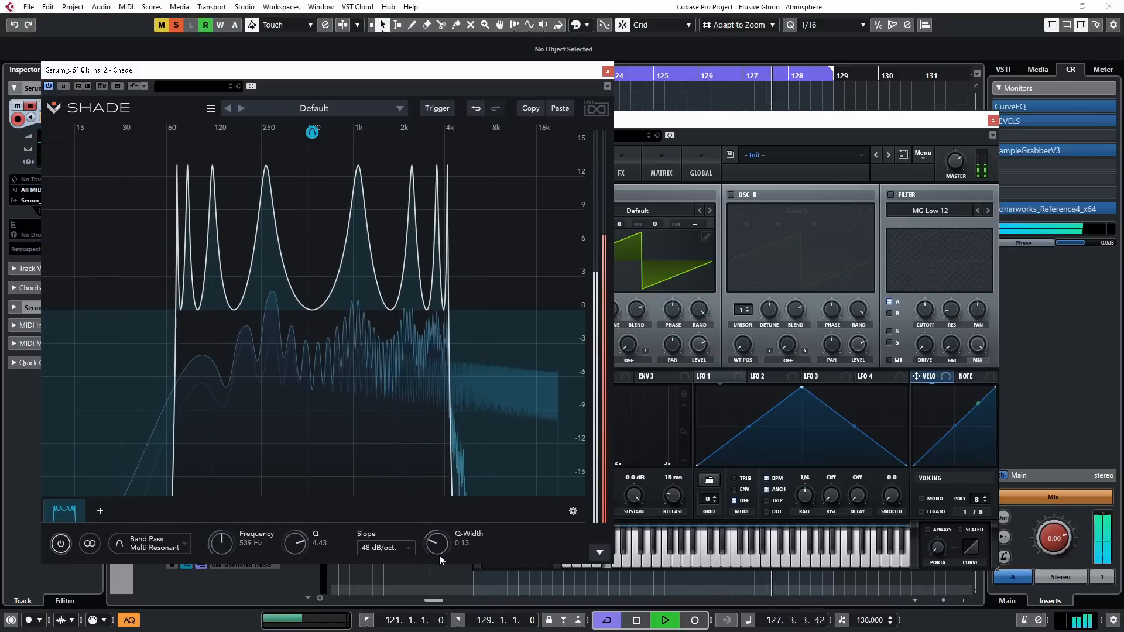
mouse_move(241, 557)
left_mouse_down()
mouse_move(252, 516)
mouse_move(256, 546)
left_mouse_up()
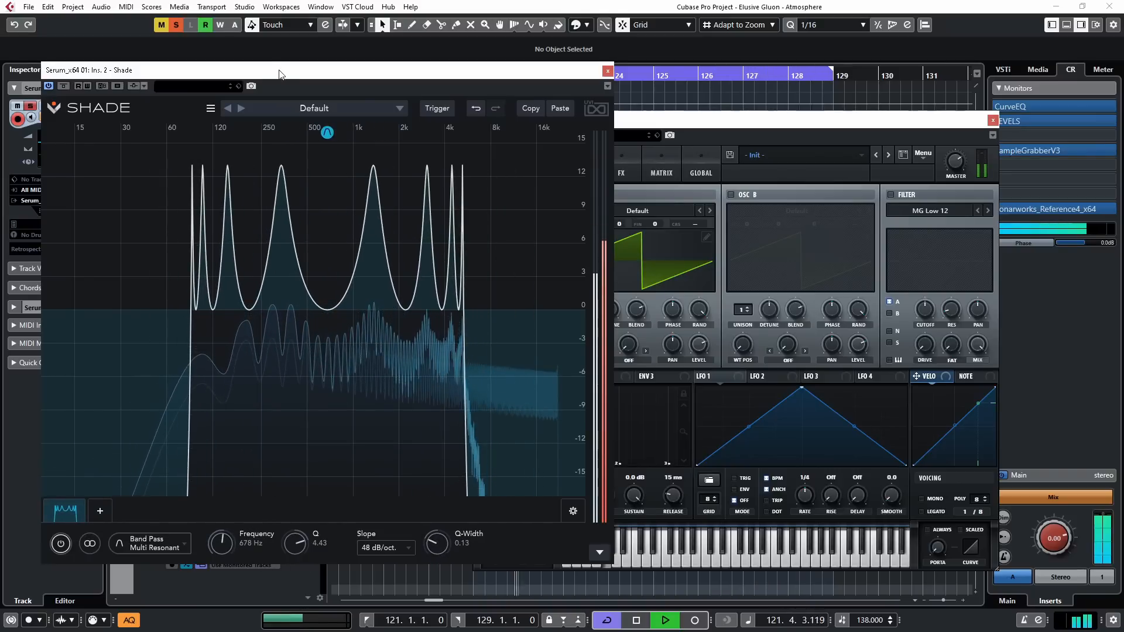
Set the band-pass filter's slope to 60 dB/oct., frequency to about 1.54 kHz and Q-Width to 0.19.
left_click_drag(280, 74, 264, 34)
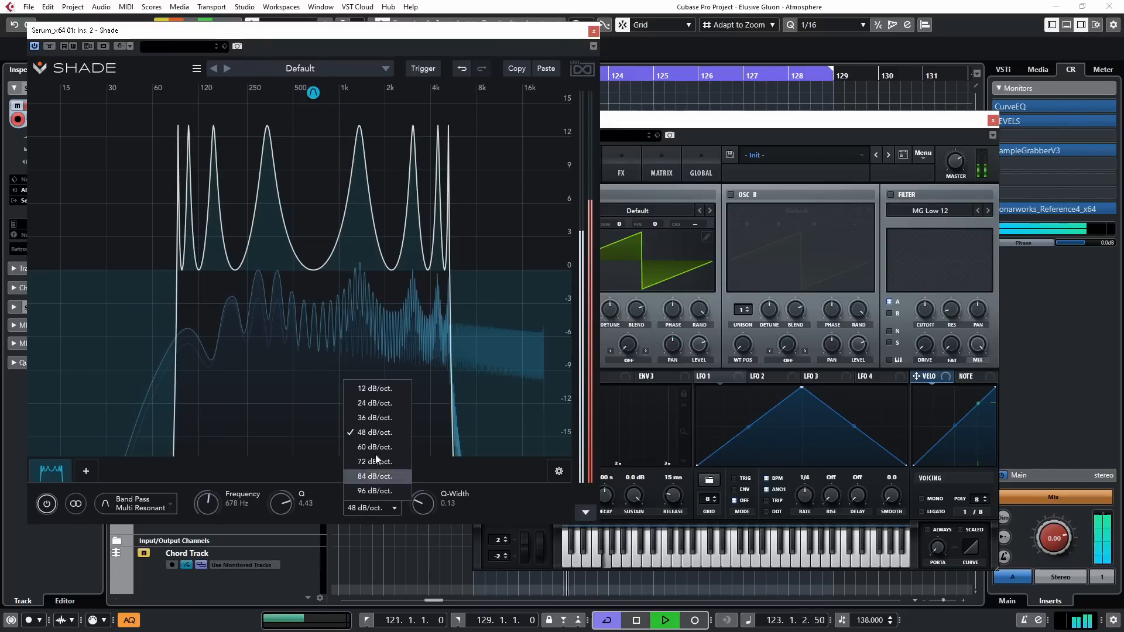
left_click(363, 443)
left_click_drag(208, 508, 244, 487)
left_click_drag(422, 503, 428, 525)
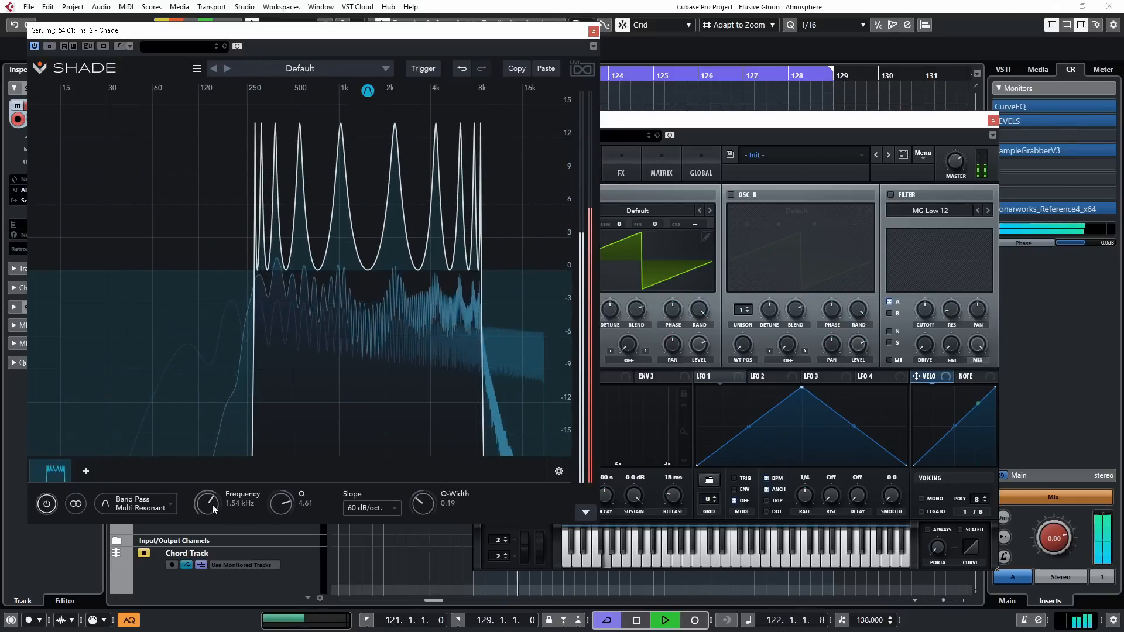
Sweep the band-pass filter's frequency and width, settling on 726 Hz and Q-Width 0.09.
left_click_drag(210, 506, 200, 576)
left_click_drag(417, 504, 443, 462)
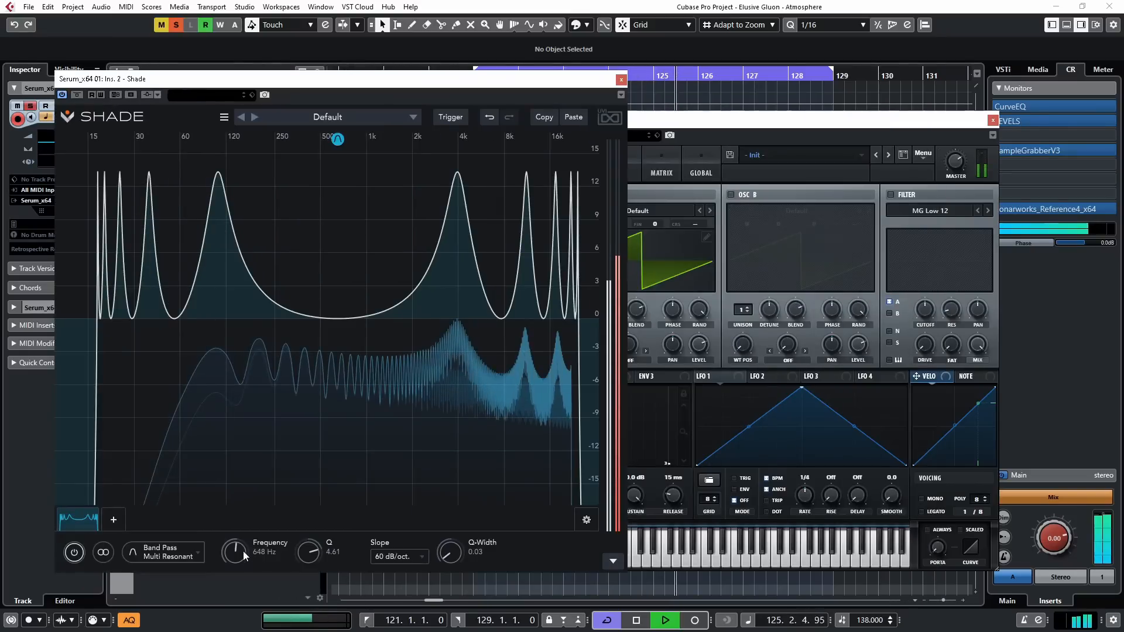
mouse_move(243, 550)
left_mouse_down()
mouse_move(280, 490)
mouse_move(242, 547)
left_mouse_up()
left_click_drag(451, 559, 464, 522)
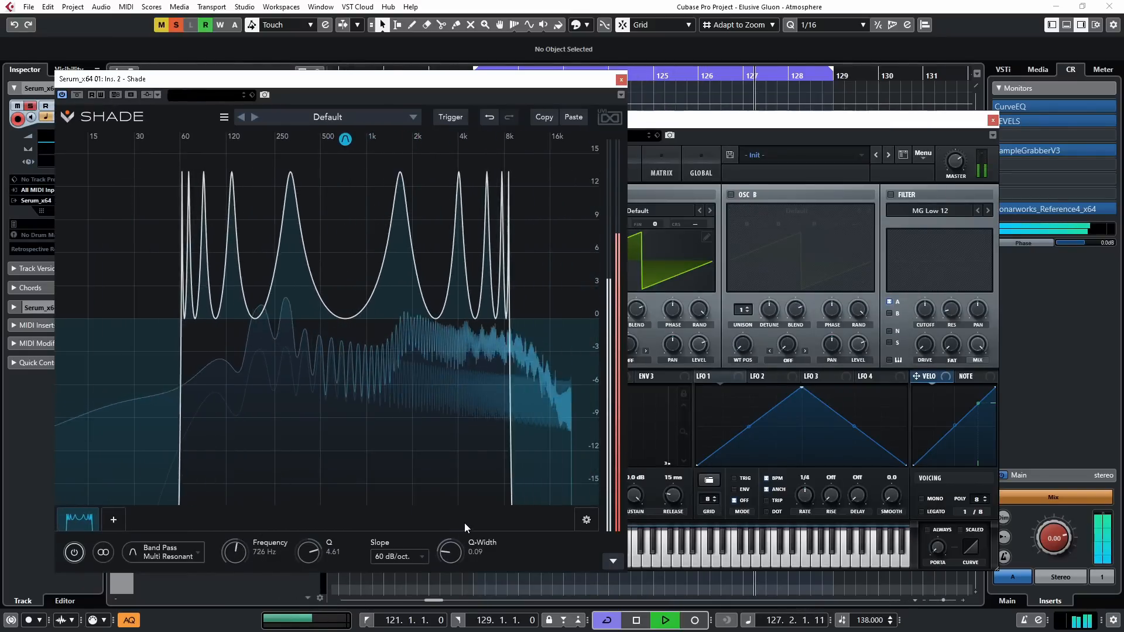
Raise the band-pass filter's frequency to 1.32 kHz and its Q to 6.84.
left_click(715, 119)
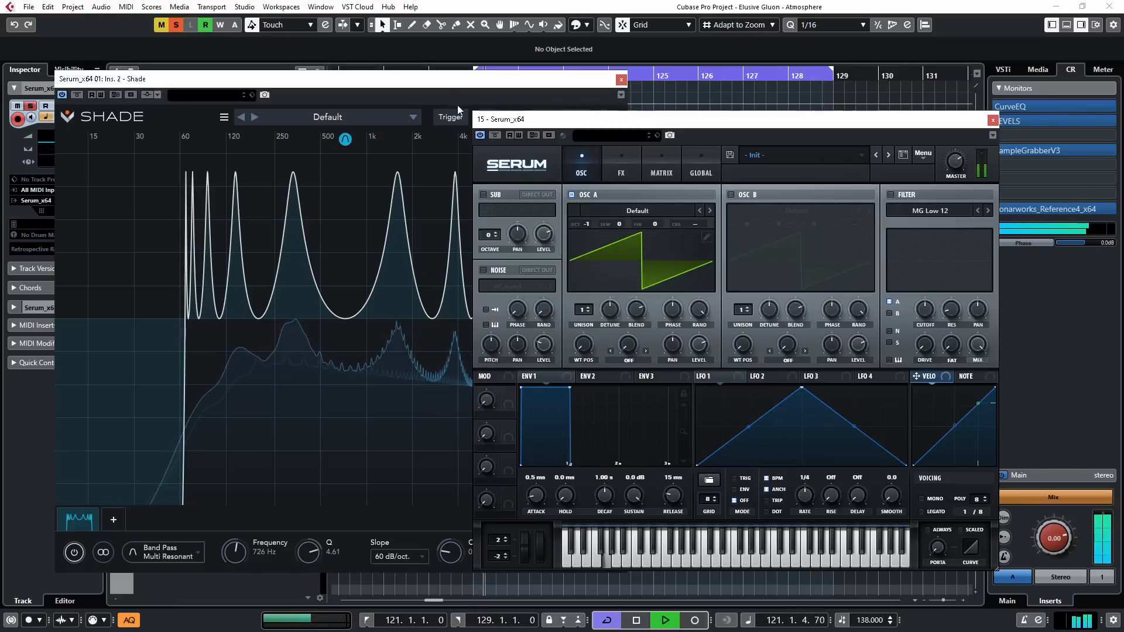
left_click(447, 83)
mouse_move(234, 553)
left_mouse_down()
mouse_move(233, 565)
mouse_move(293, 480)
mouse_move(240, 595)
mouse_move(287, 490)
mouse_move(252, 551)
left_mouse_up()
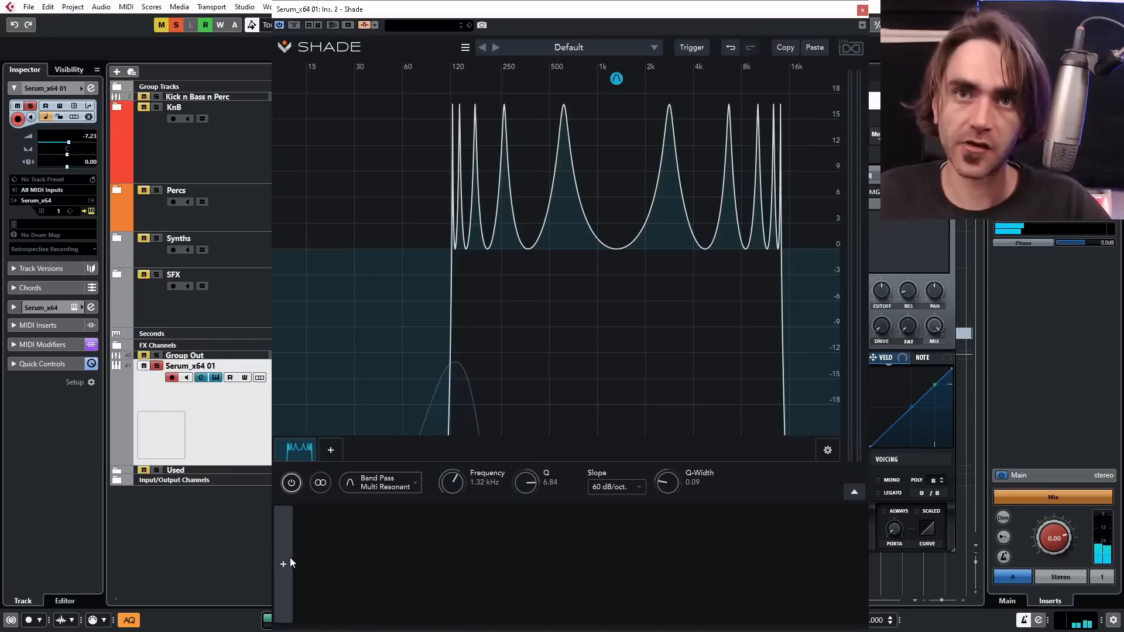
Add an MSEG modulator and draw a stepped curve with steps at varying heights along its length.
left_click(283, 563)
left_click(304, 503)
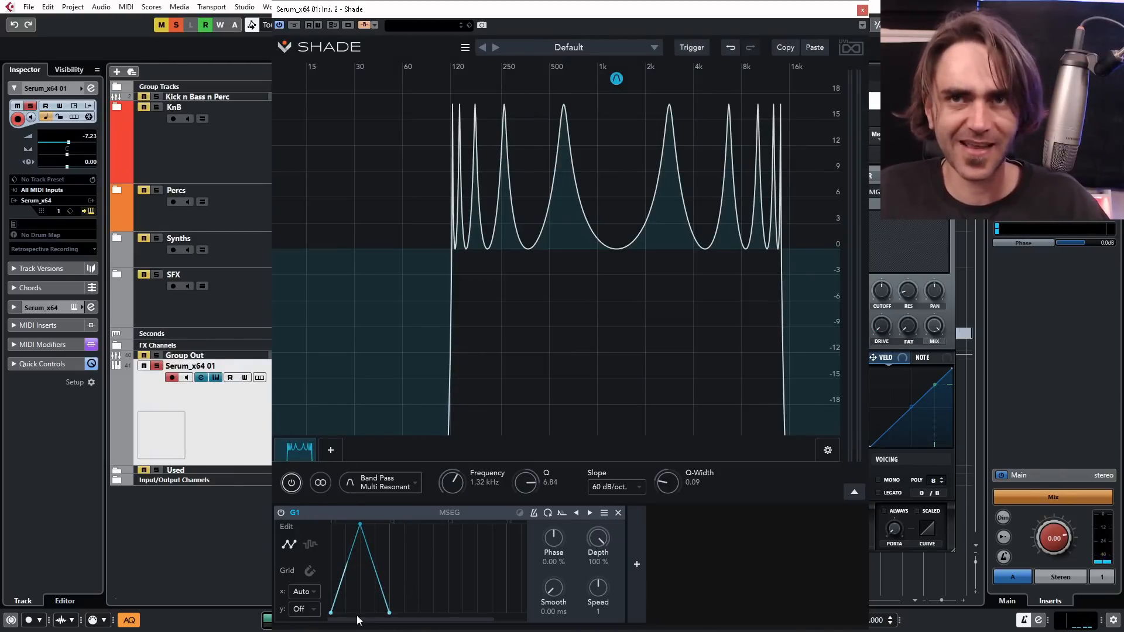
left_click(309, 545)
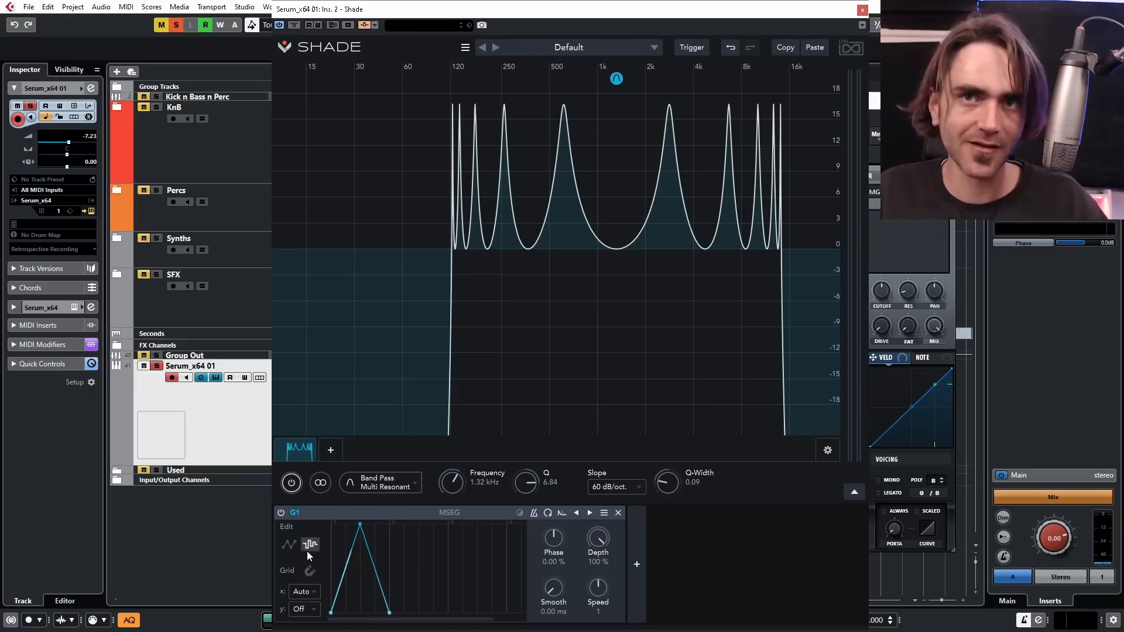
left_click(339, 555)
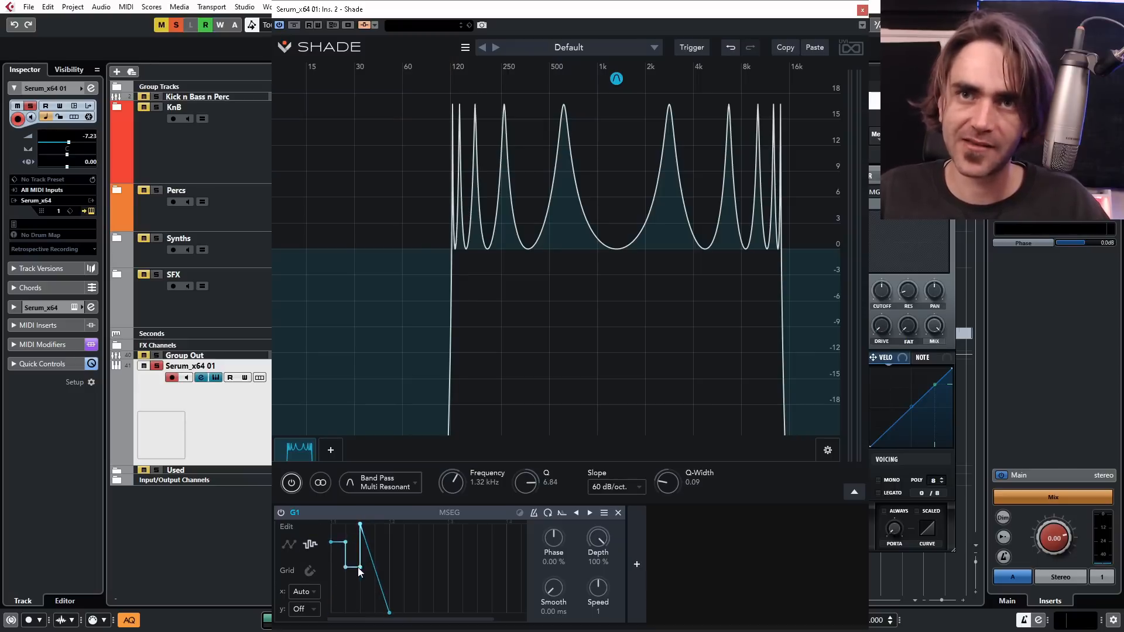
mouse_move(358, 569)
left_mouse_down()
mouse_move(346, 603)
mouse_move(333, 554)
mouse_move(360, 563)
mouse_move(336, 585)
mouse_move(335, 543)
mouse_move(364, 552)
left_mouse_up()
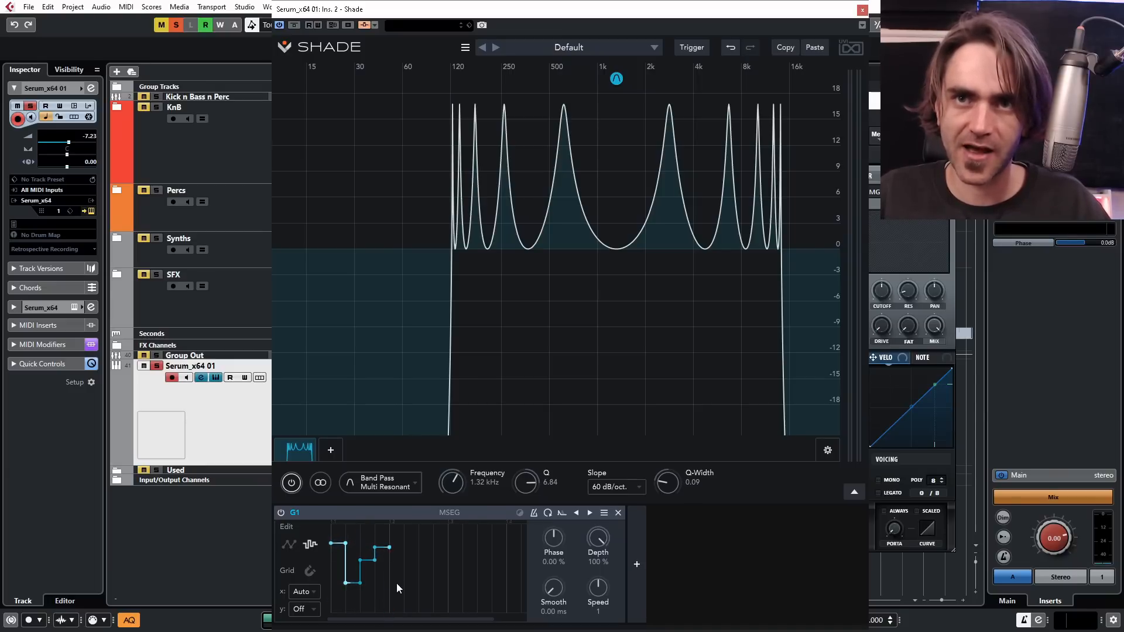
left_click_drag(423, 563, 430, 580)
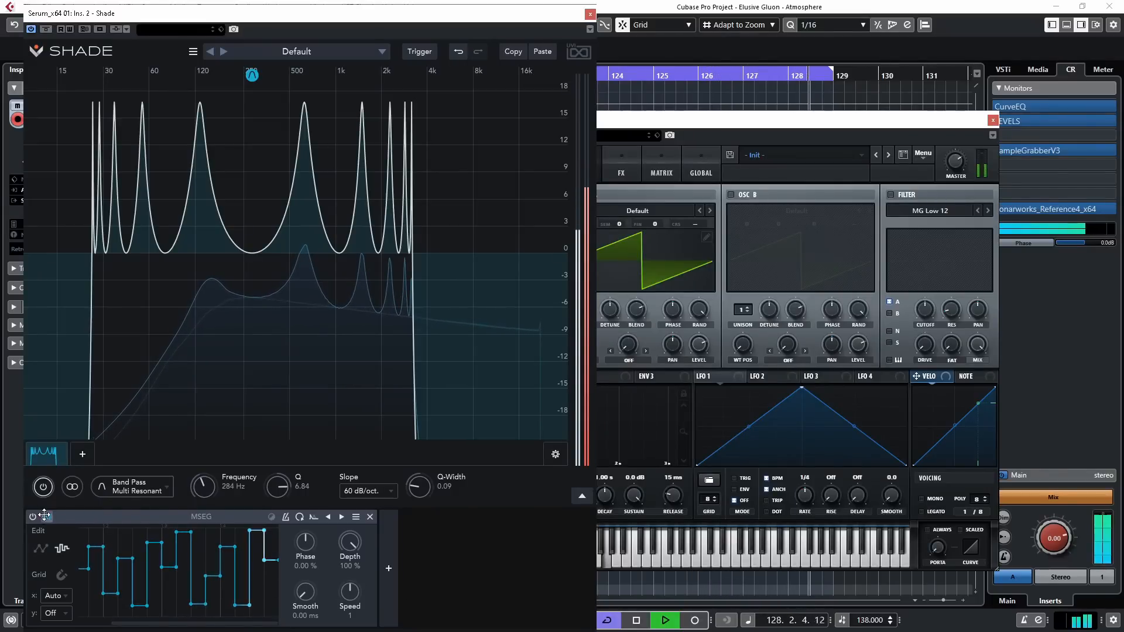
Assign the MSEG to the band-pass filter's frequency and close the plug-in windows.
left_click_drag(193, 489, 240, 477)
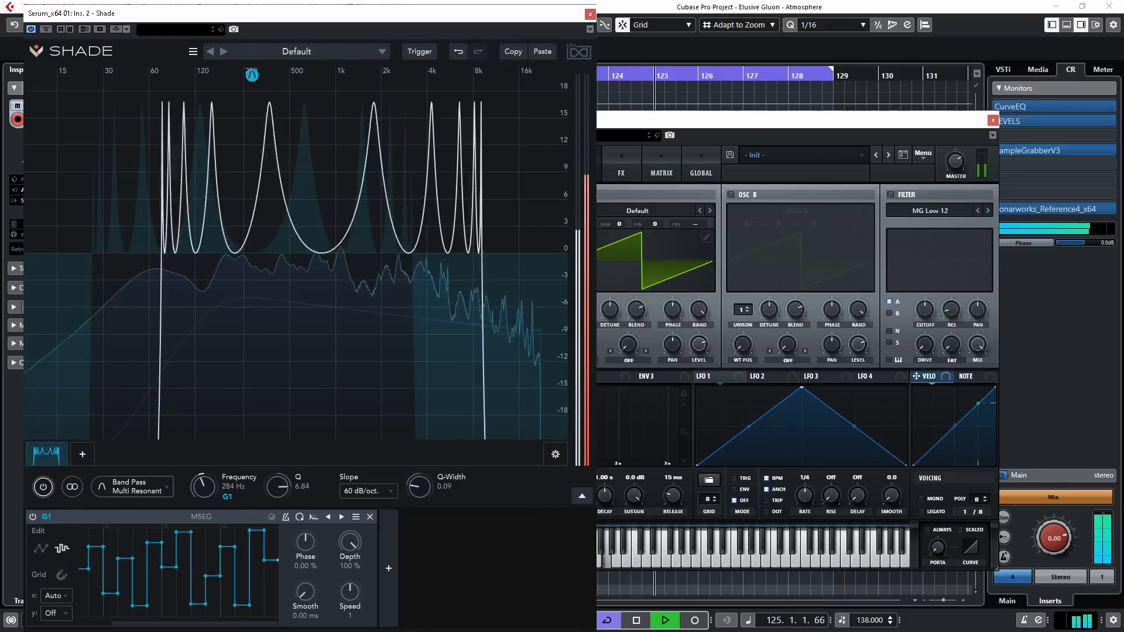
key("Escape")
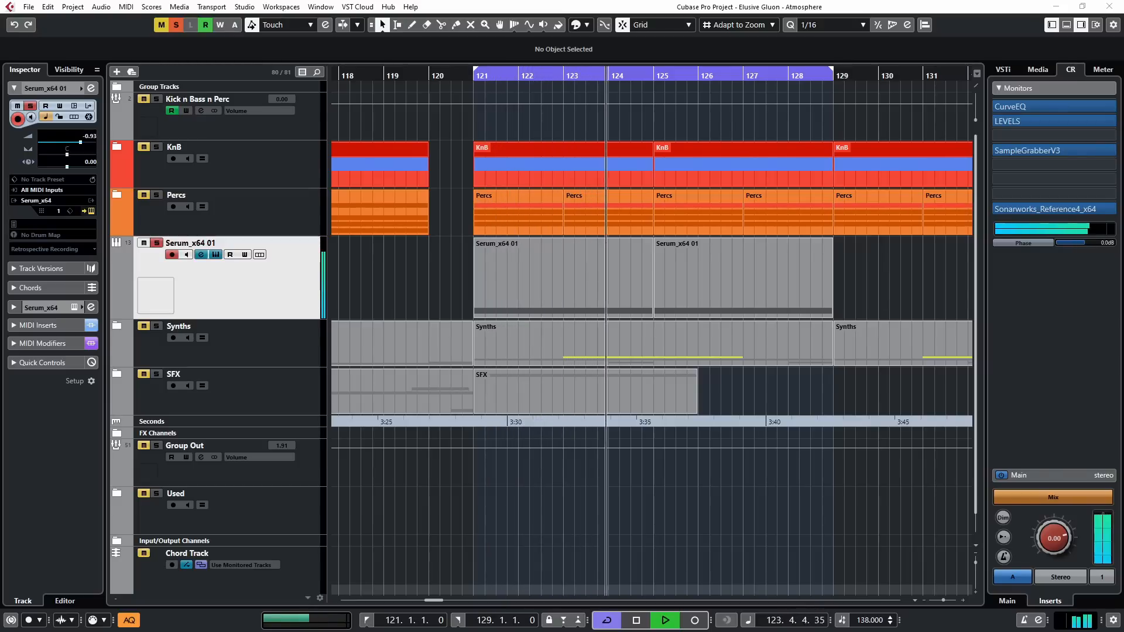
Add a Figure modulator beside the MSEG and assign its X1 output to the band-pass filter's frequency.
key("alt+Tab")
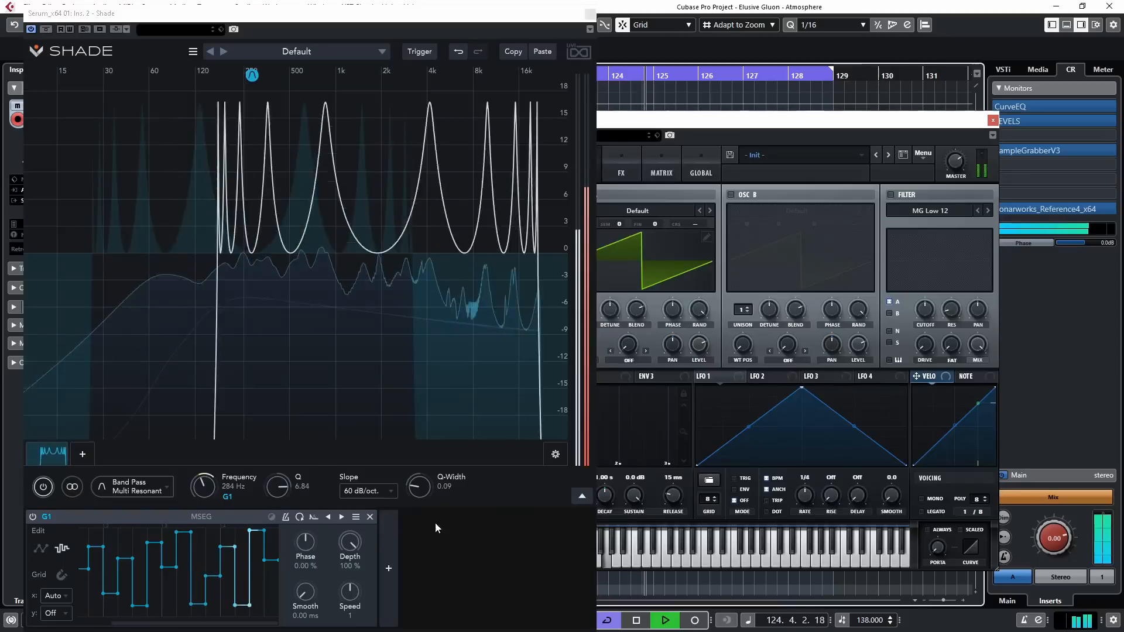
left_click(391, 548)
left_click(416, 435)
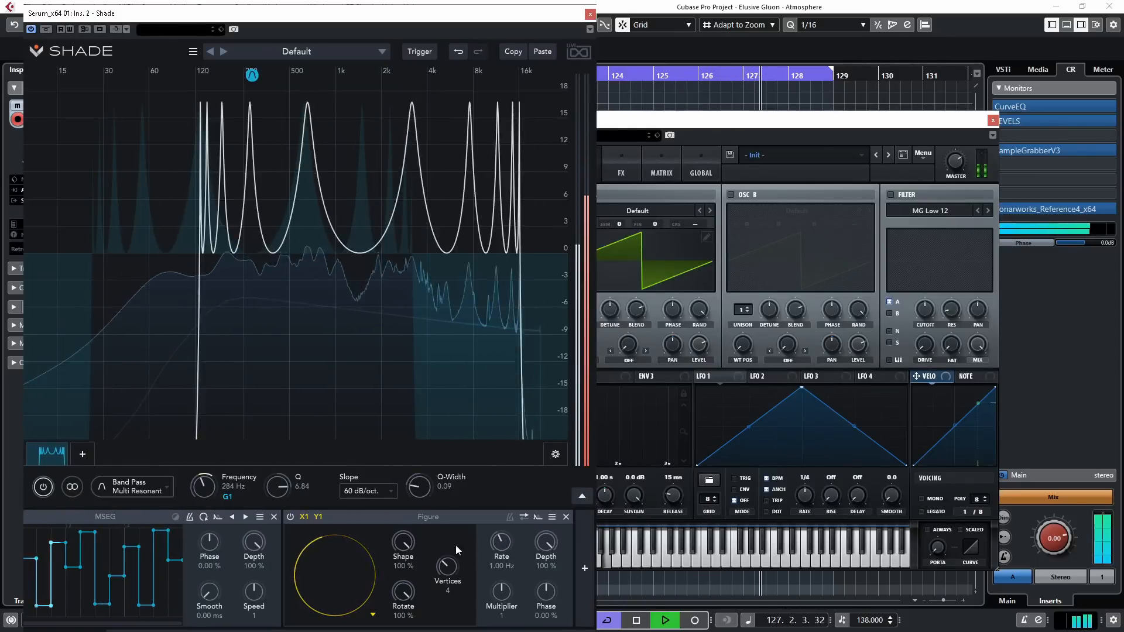
left_click_drag(303, 517, 219, 490)
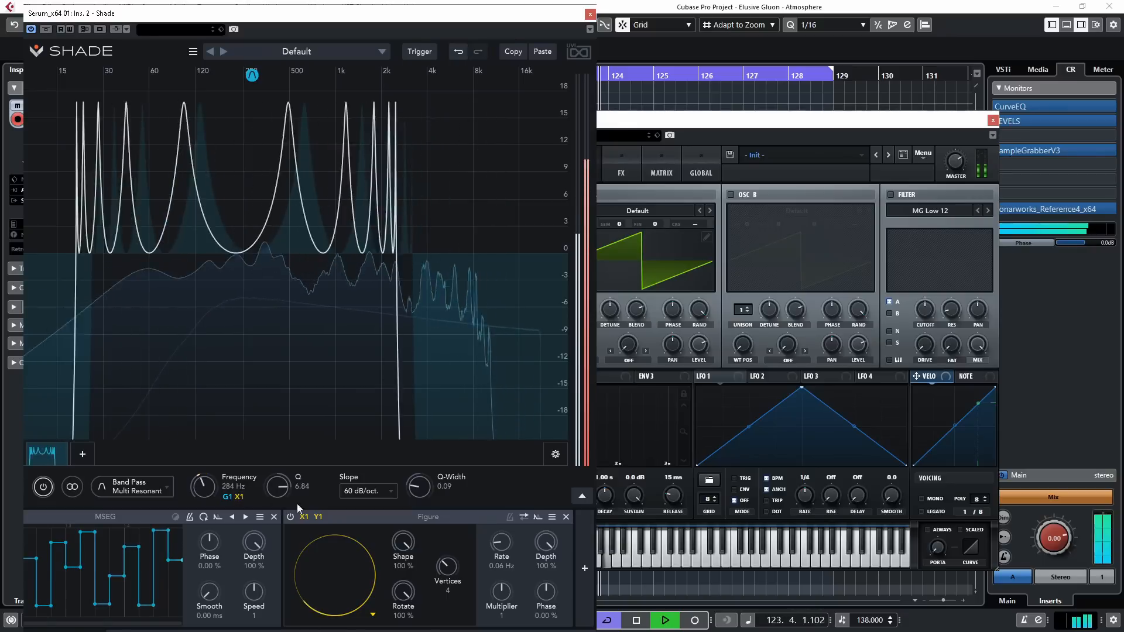
Set the Figure modulator's rate to 0.07 Hz and its depth to about 51%, with both modulators collapsed.
left_click(108, 515)
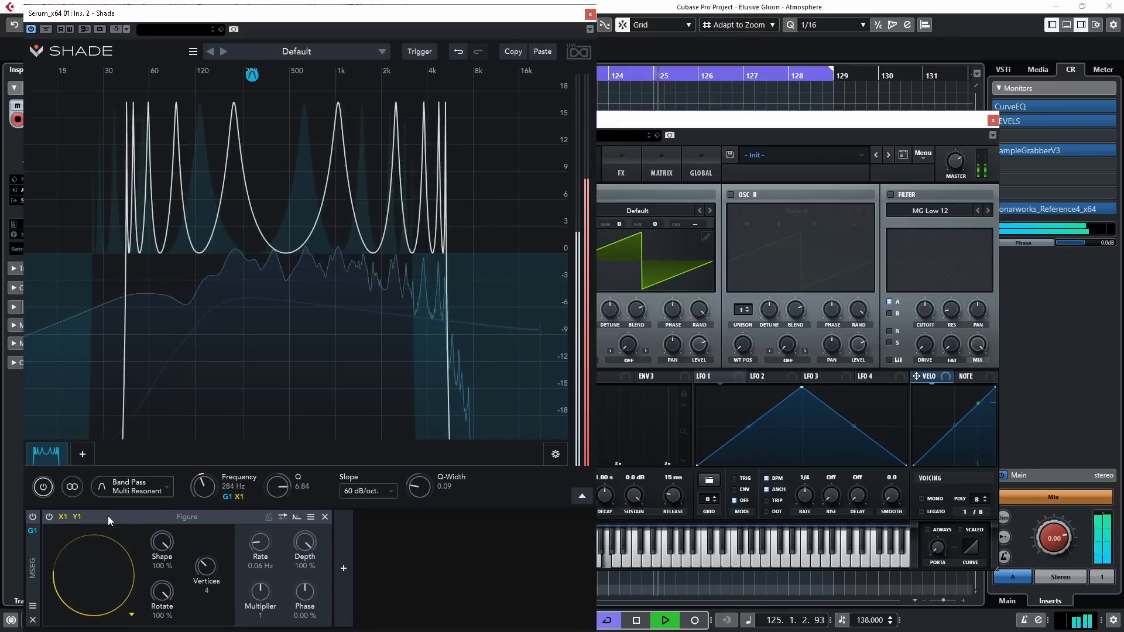
left_click_drag(258, 544, 260, 543)
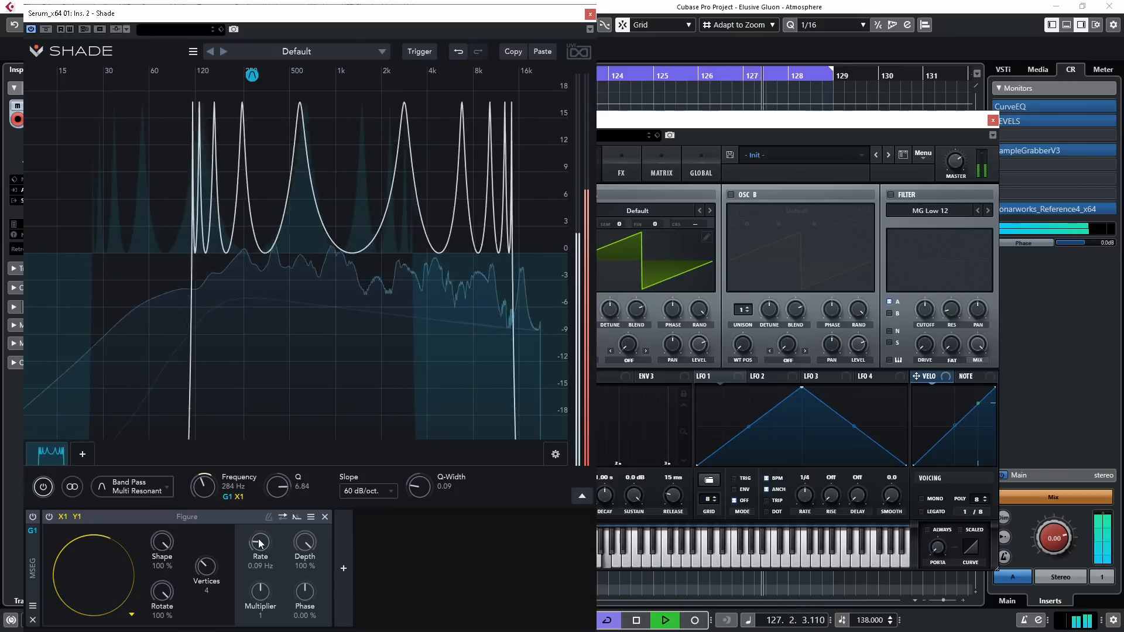
left_click_drag(264, 546, 208, 549)
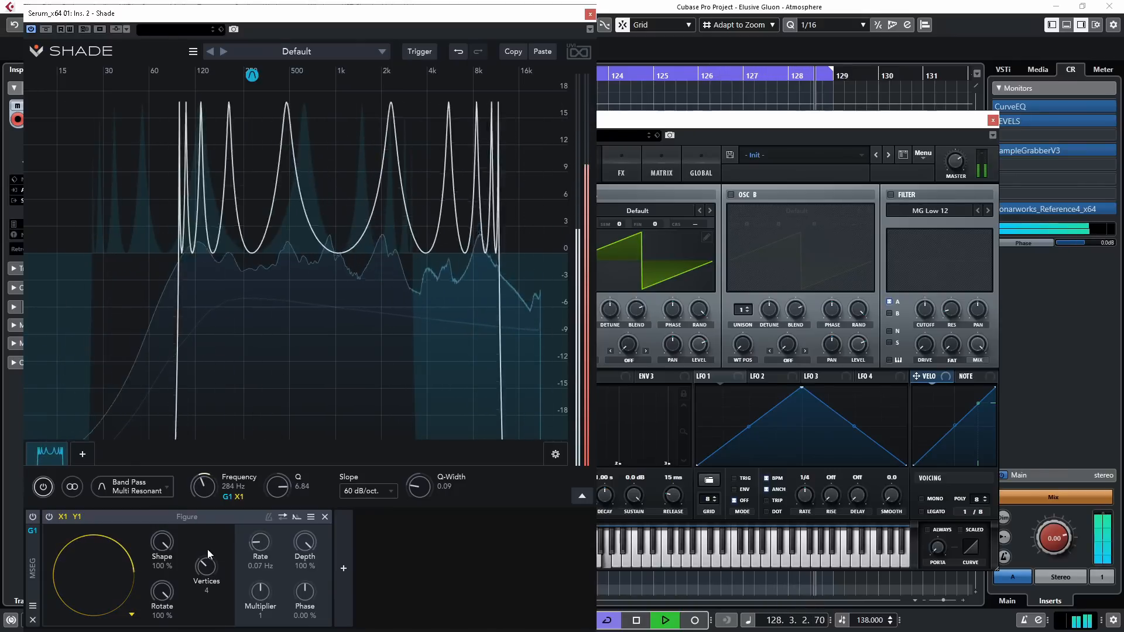
mouse_move(302, 546)
left_mouse_down()
mouse_move(297, 574)
mouse_move(303, 549)
mouse_move(308, 558)
left_mouse_up()
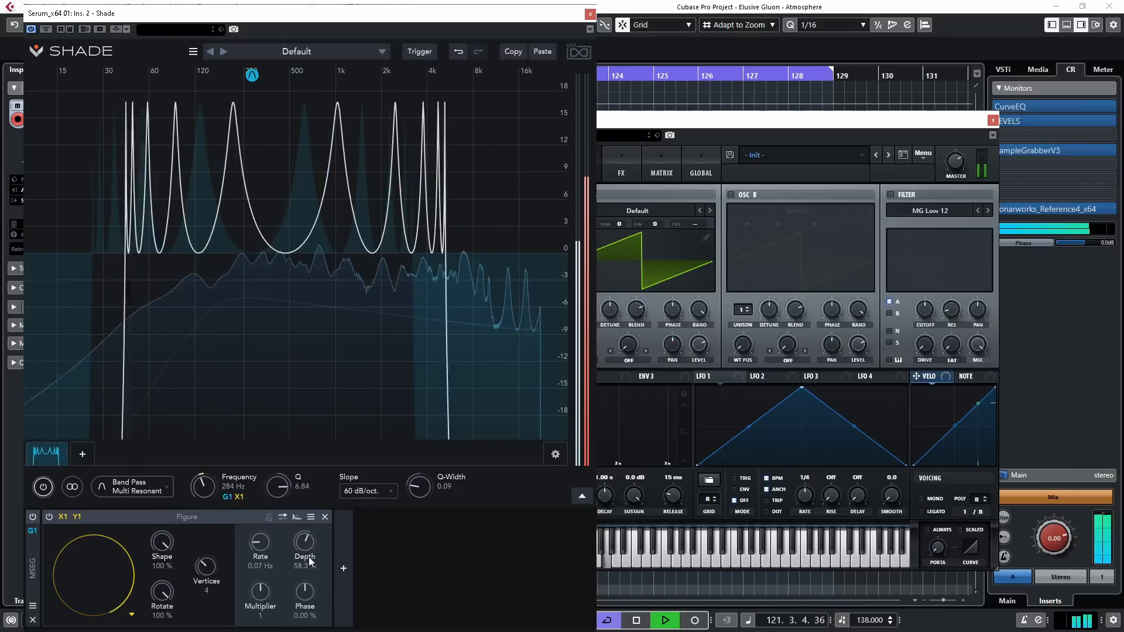
left_click(117, 515)
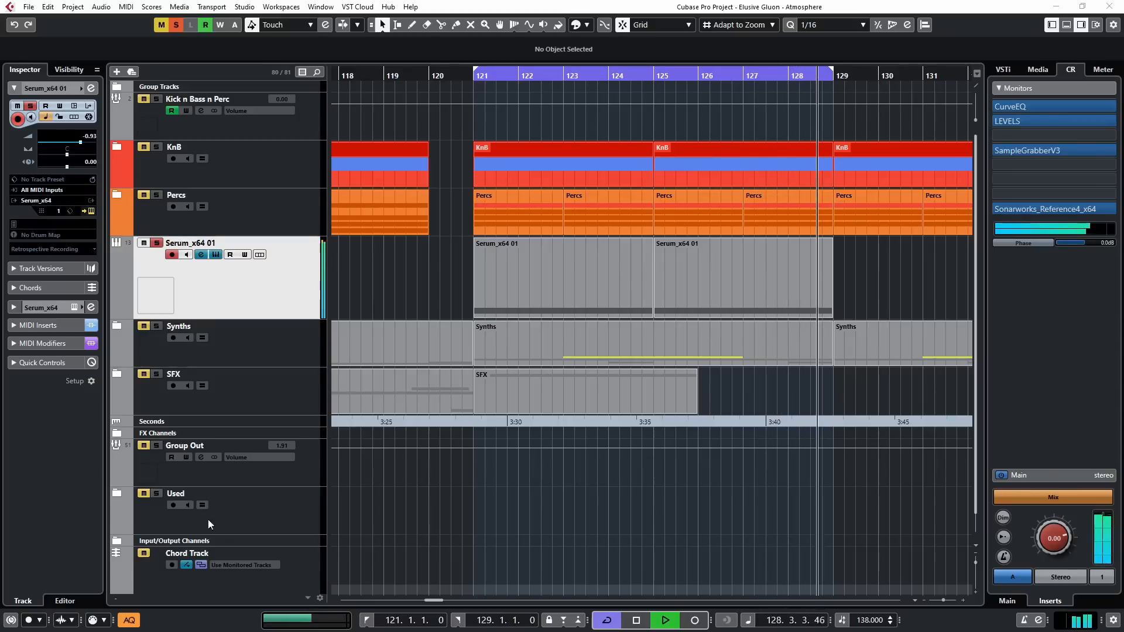
Add a Spread modulator, assign it to the band-pass filter's frequency and adjust its amount.
key("alt+w")
left_click(68, 555)
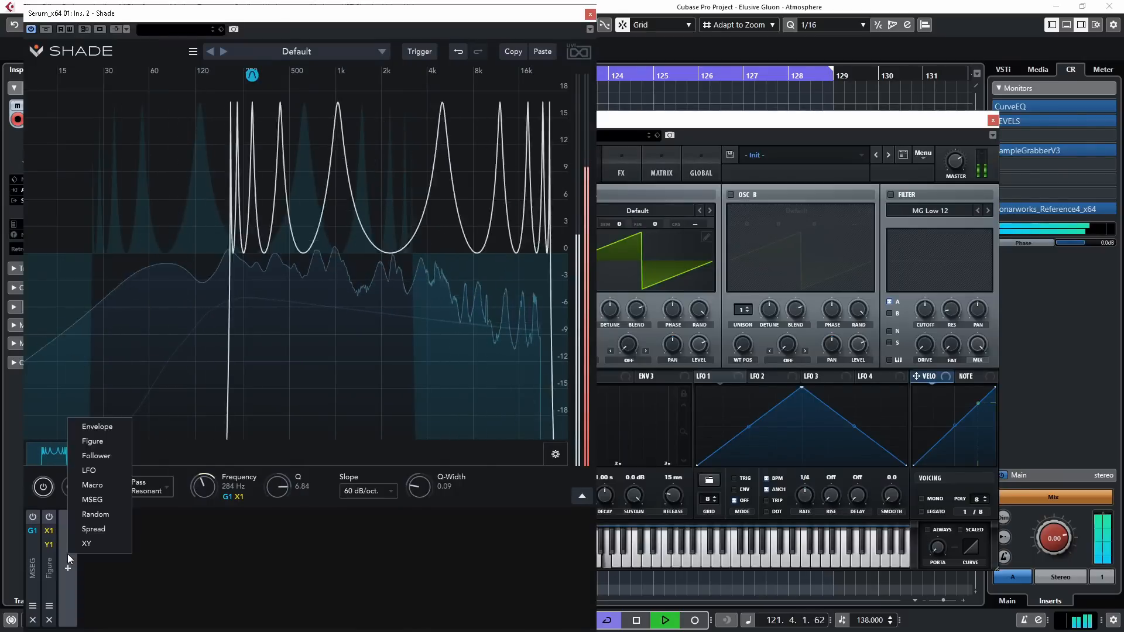
left_click(93, 528)
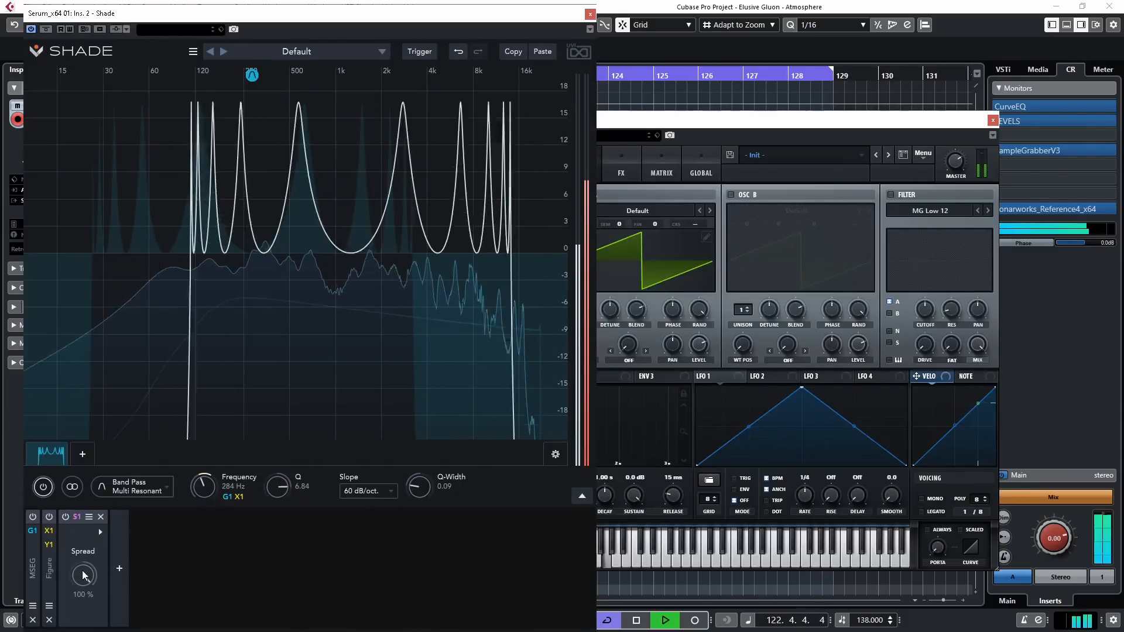
left_click_drag(85, 576, 205, 488)
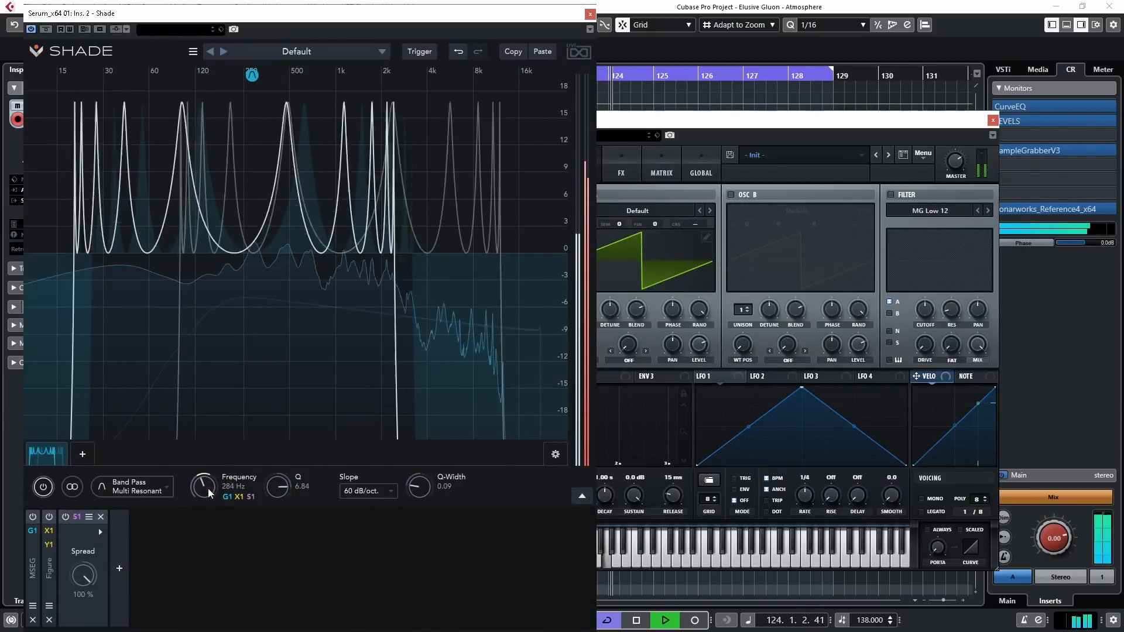
left_click_drag(79, 592, 85, 560)
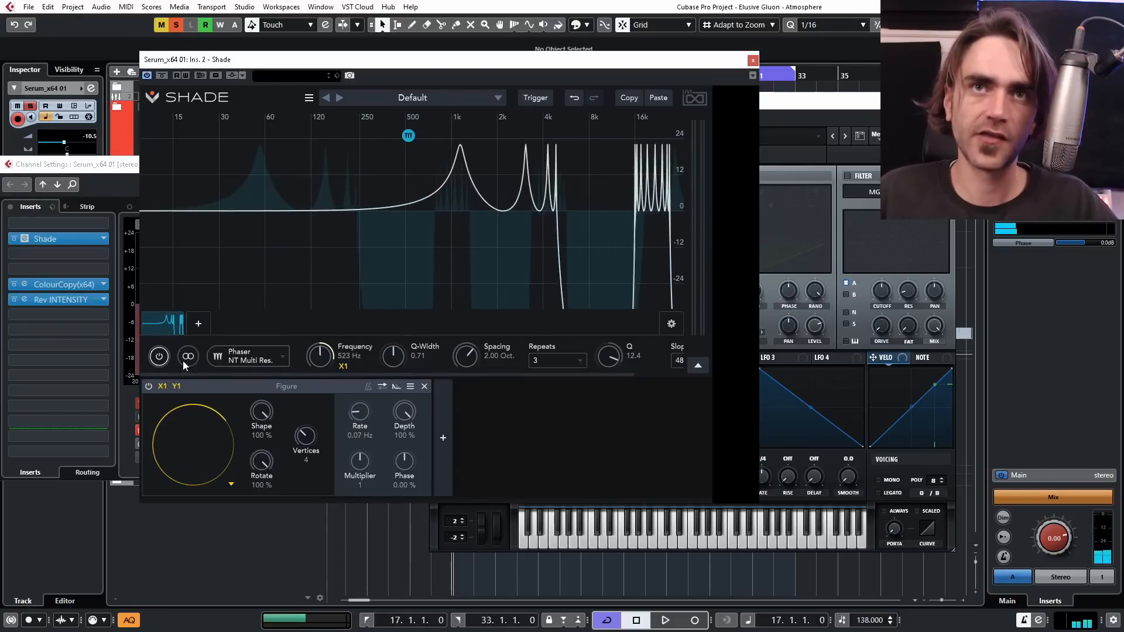
Change the phaser filter's stereo mode and assign a newly added Spread modulator to its frequency.
left_click(187, 357)
left_click(207, 393)
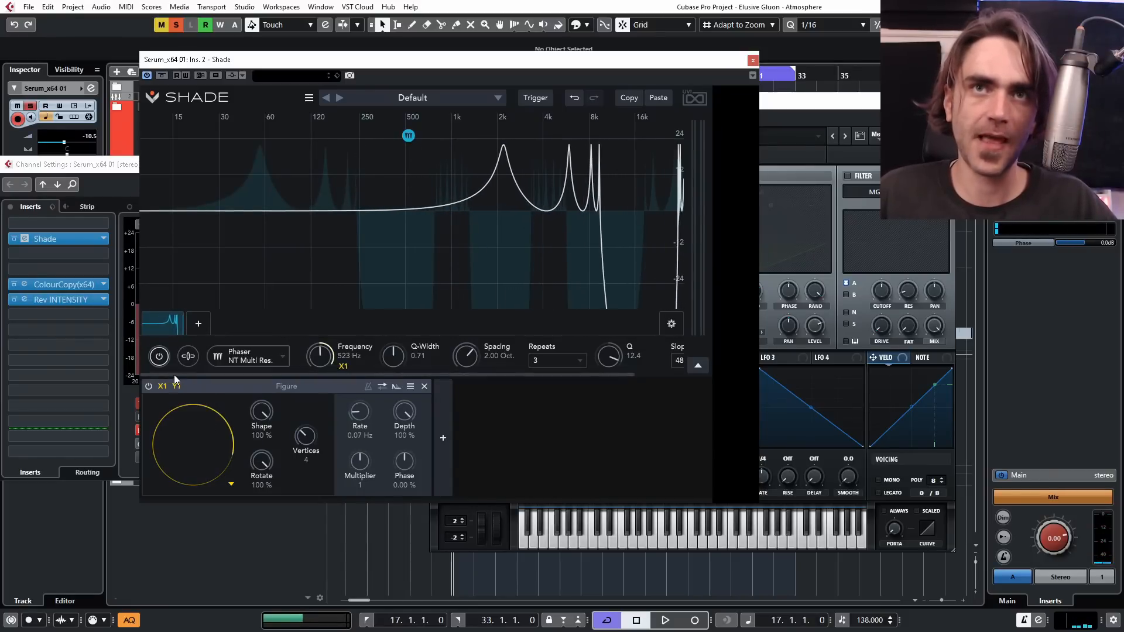
left_click(443, 438)
left_click(459, 432)
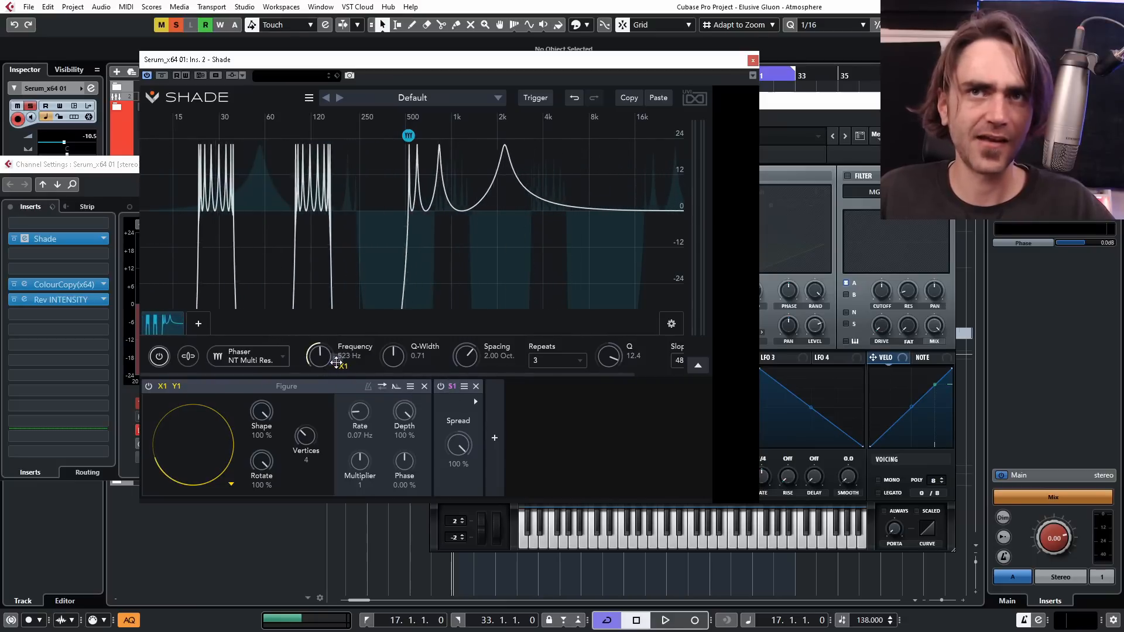
left_click_drag(452, 386, 321, 358)
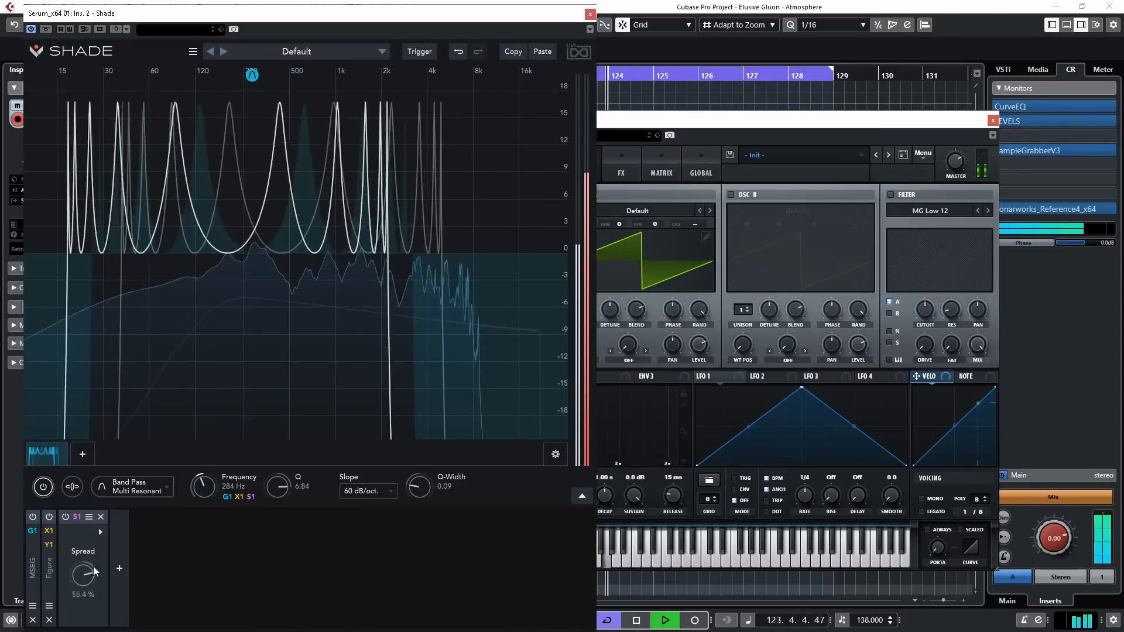
Set the Spread amount to about 61% and modulate it with the Figure's Y1 output.
mouse_move(95, 570)
left_mouse_down()
mouse_move(100, 533)
mouse_move(80, 625)
mouse_move(84, 563)
left_mouse_up()
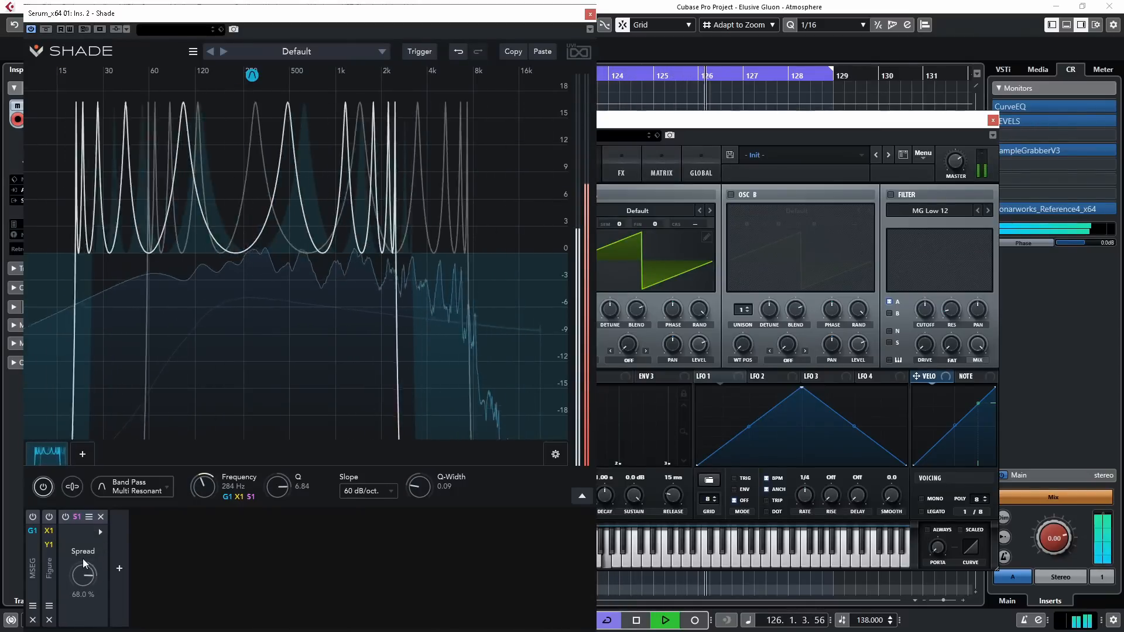
left_click(47, 569)
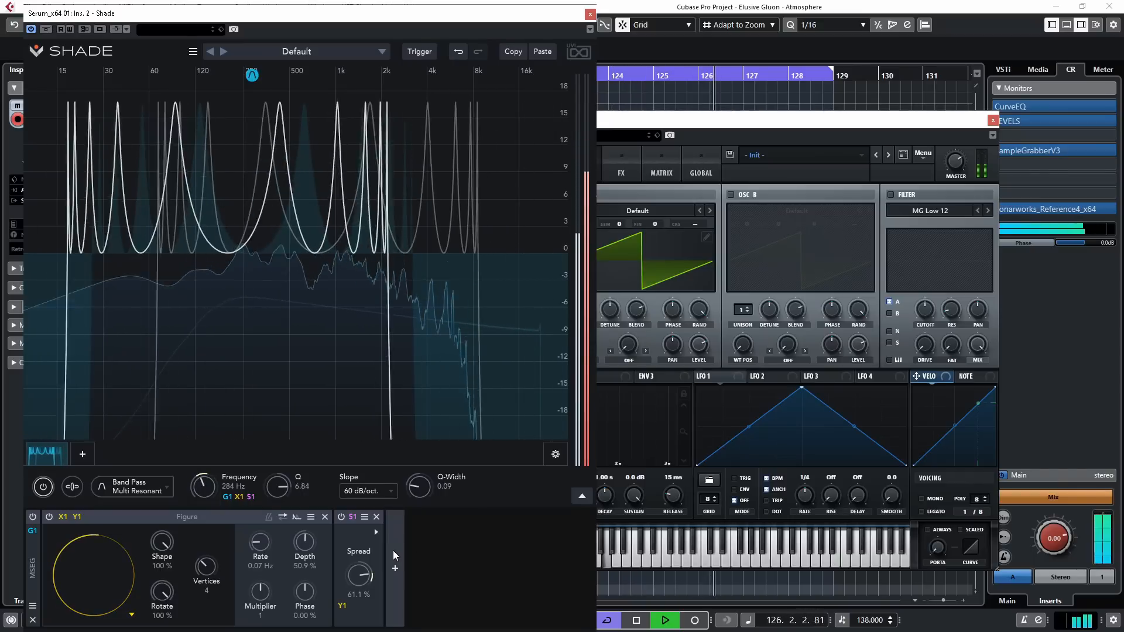
left_click(152, 517)
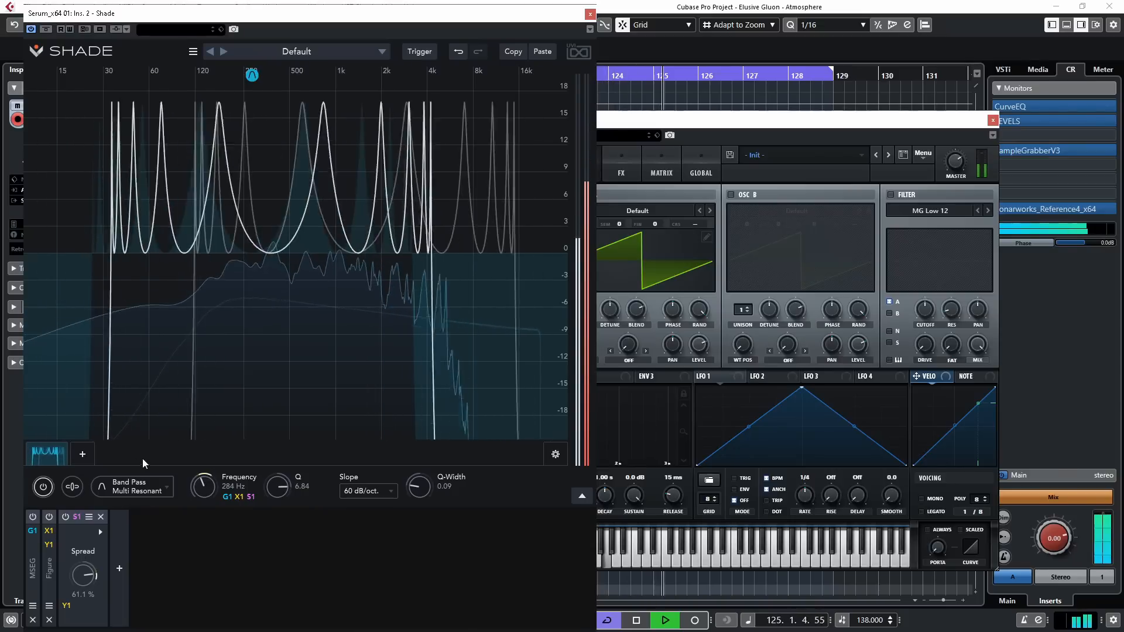
Add a Classic Comb/Flanger filter with a Q-Width of 1.75 and 48.1% feedback.
left_click(83, 455)
mouse_move(121, 433)
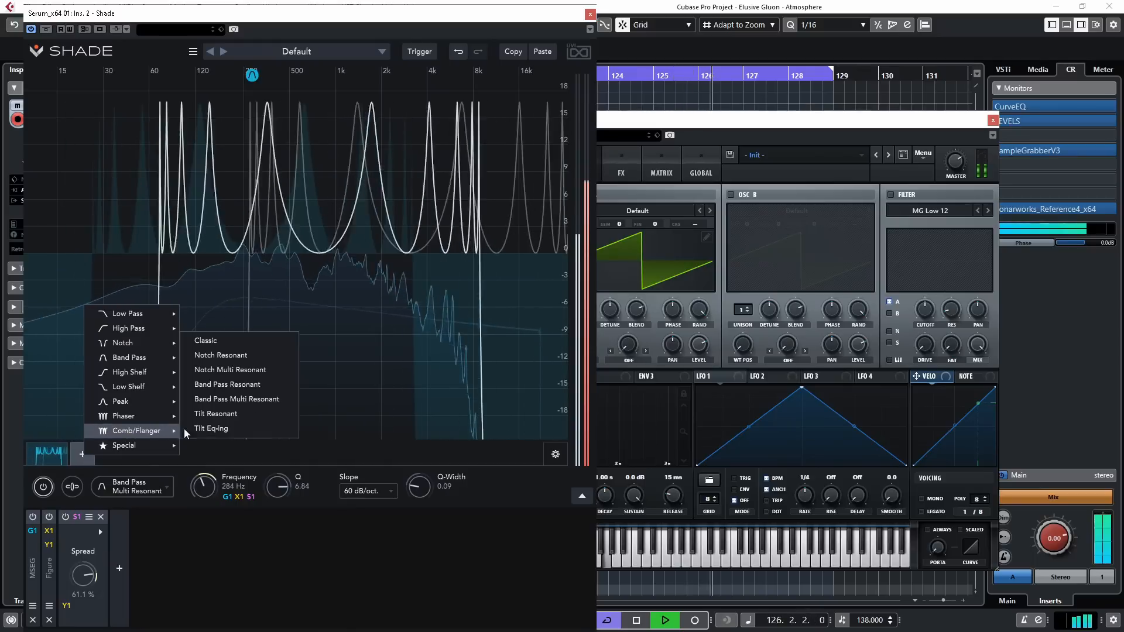
left_click(240, 341)
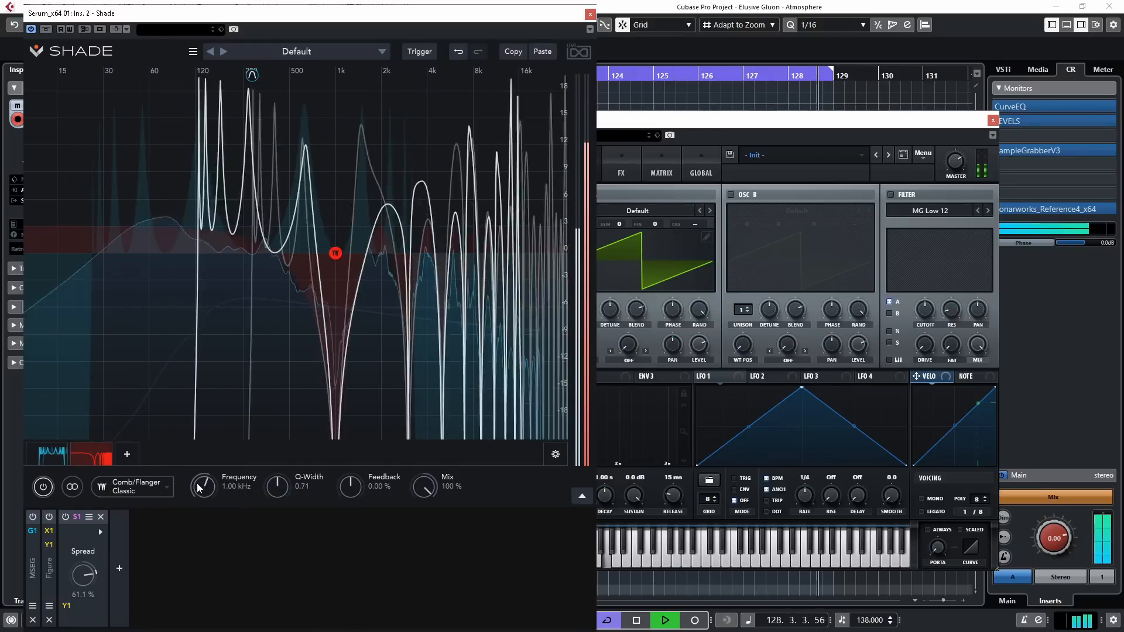
left_click_drag(277, 494, 291, 462)
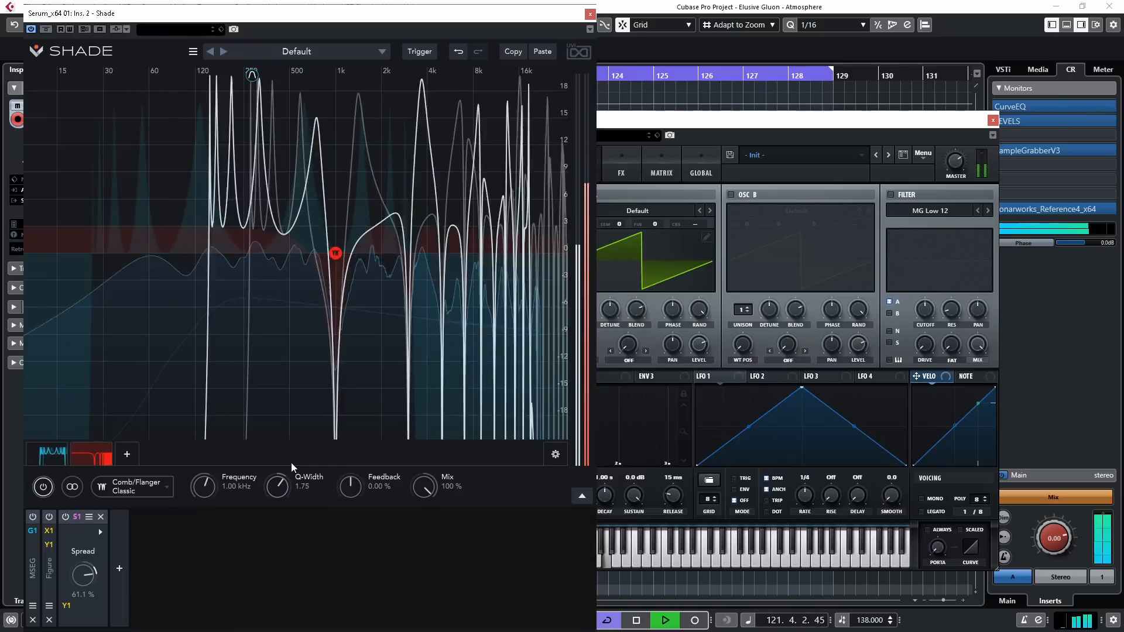
left_click_drag(363, 465, 382, 434)
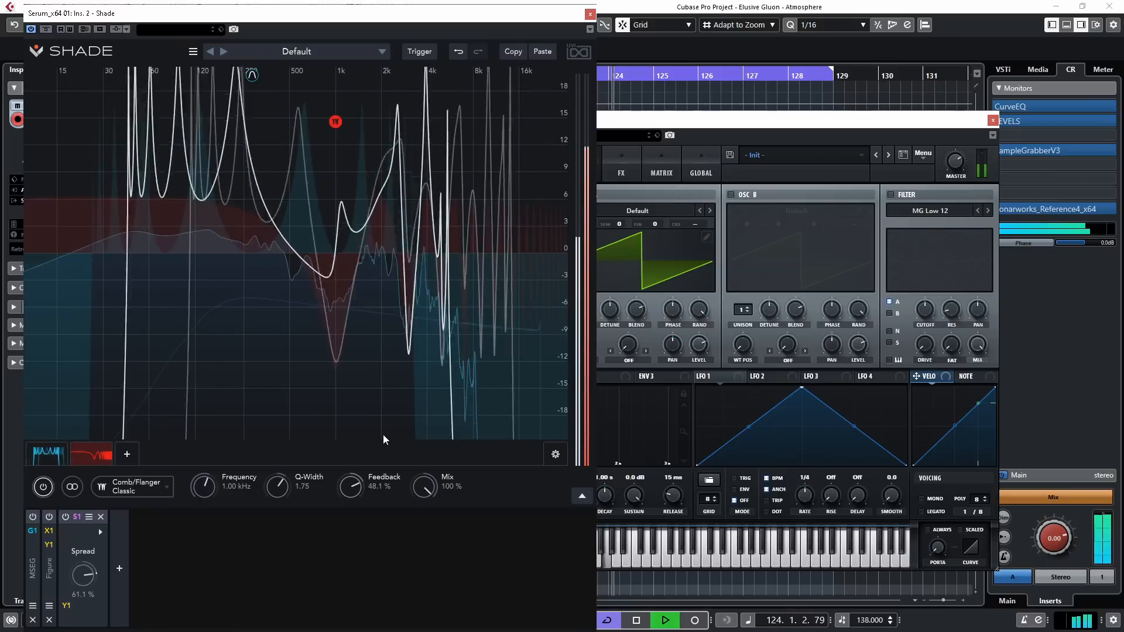
Retune the comb filter to a frequency of 50.0 Hz, a Q-Width of 2.50 and 73.5% feedback.
left_click_drag(198, 490, 198, 533)
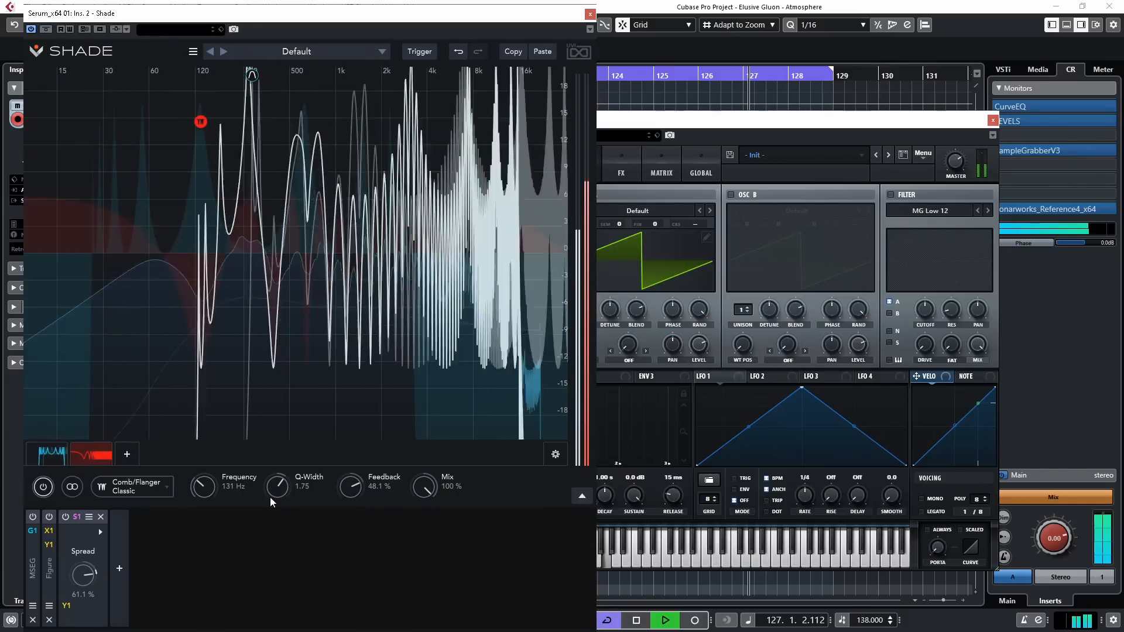
left_click_drag(270, 497, 278, 485)
left_click_drag(204, 497, 205, 490)
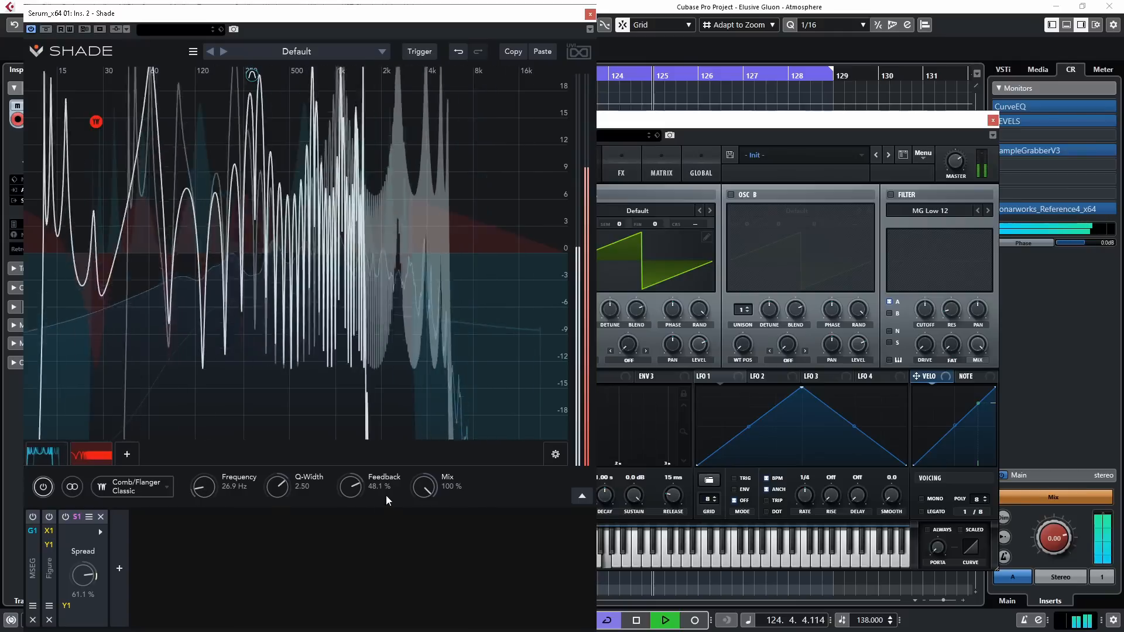
left_click_drag(386, 497, 374, 444)
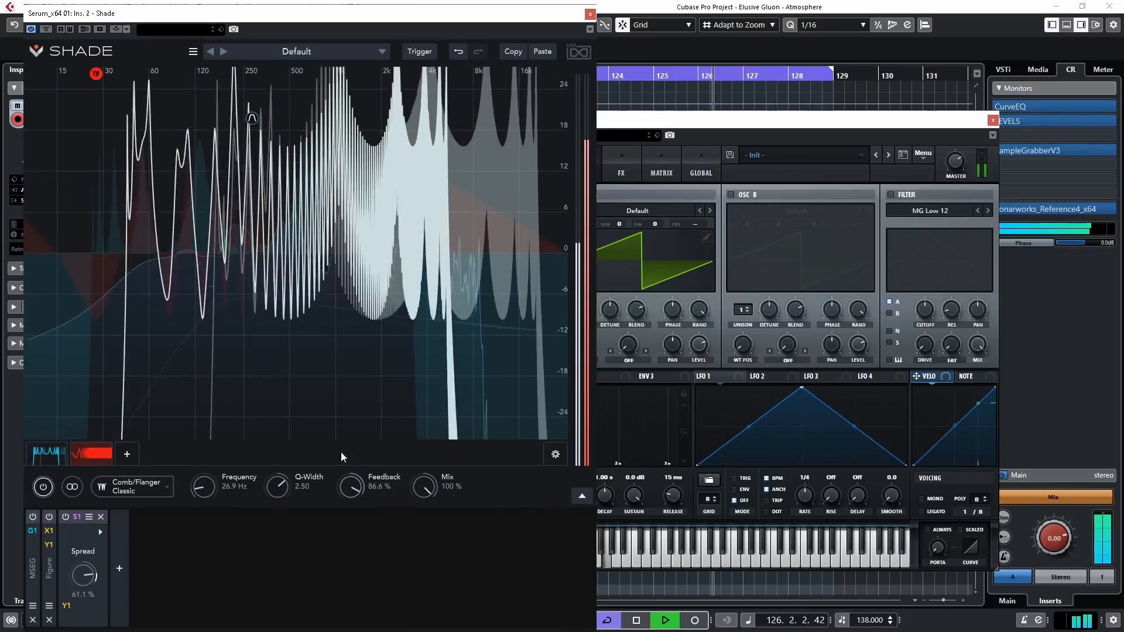
left_click_drag(203, 488, 218, 465)
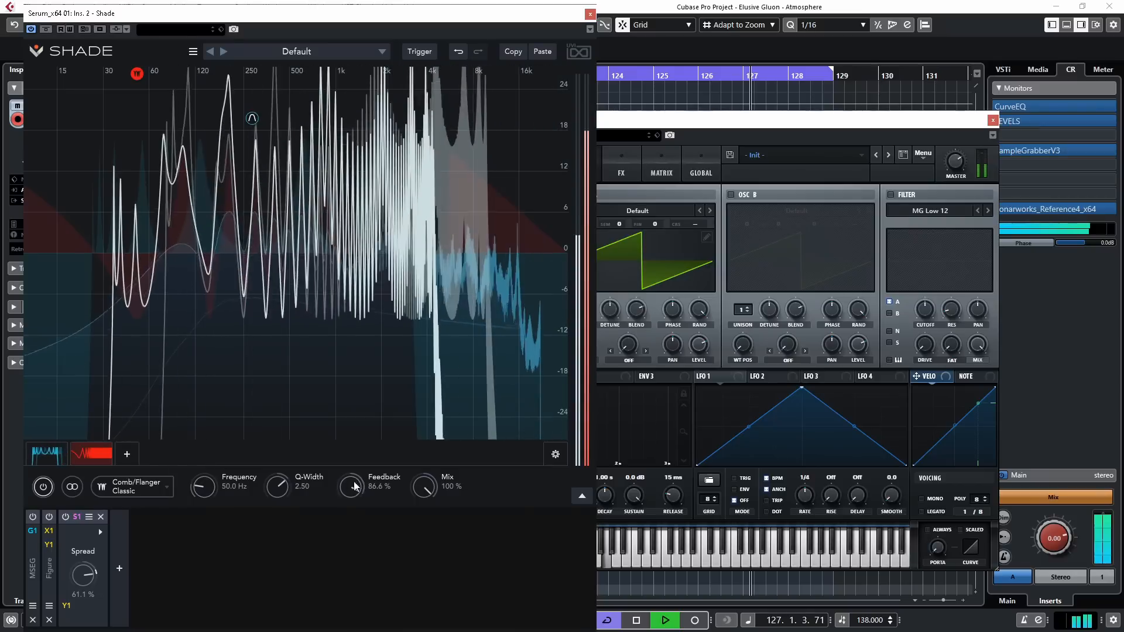
left_click_drag(355, 486, 343, 494)
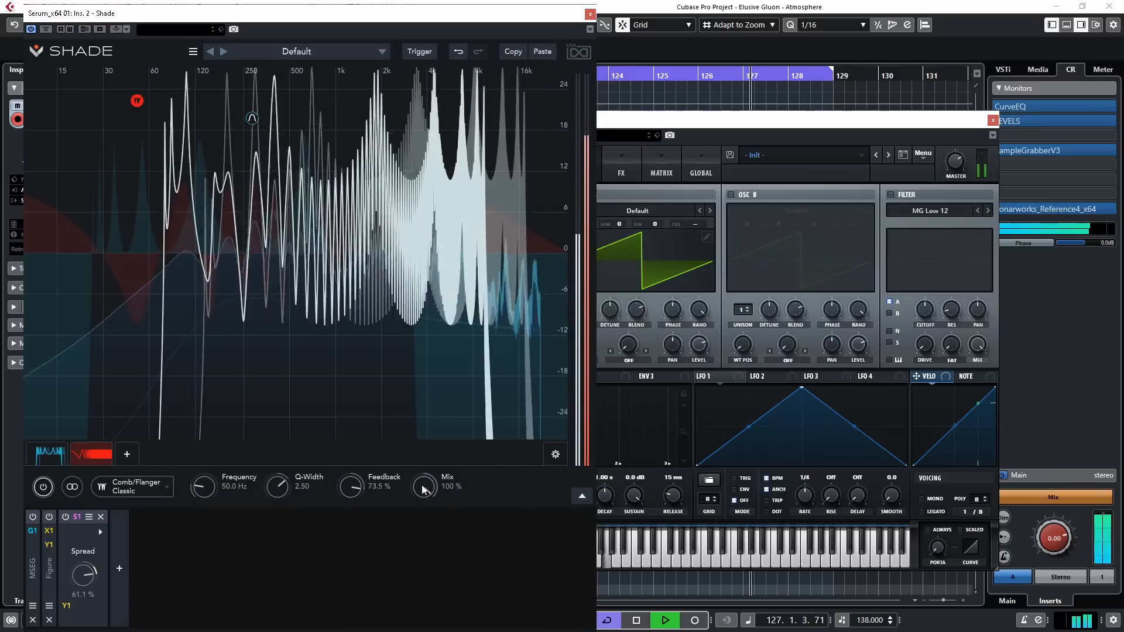
Sweep the comb filter's mix down and bring it back up to 100%.
left_click_drag(424, 489, 375, 631)
left_click_drag(429, 496, 410, 277)
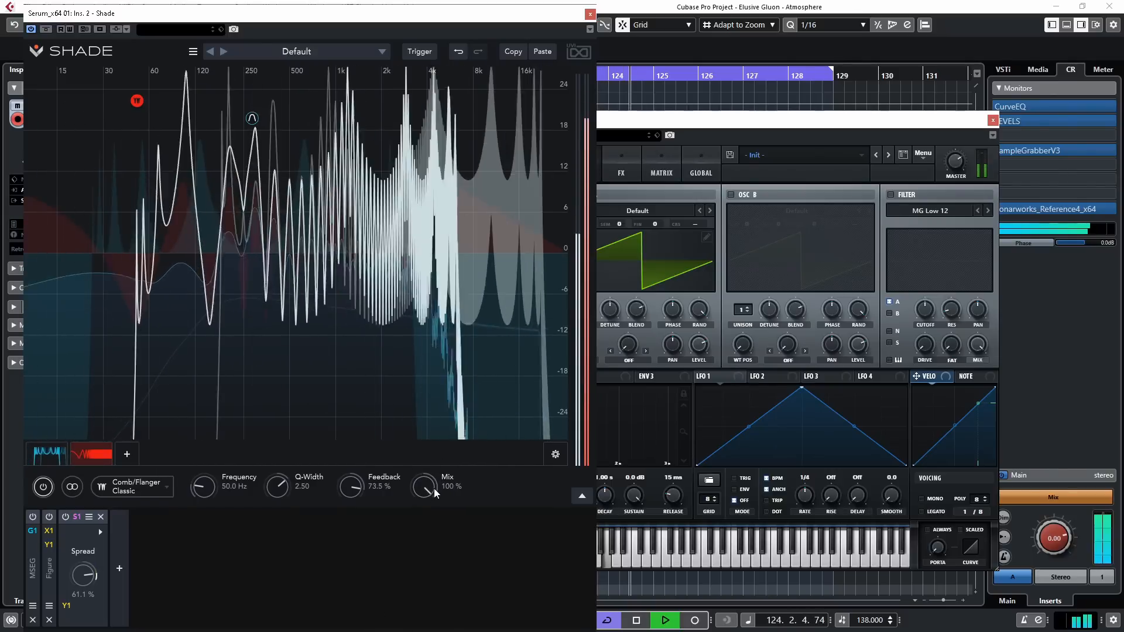
left_click_drag(434, 489, 420, 539)
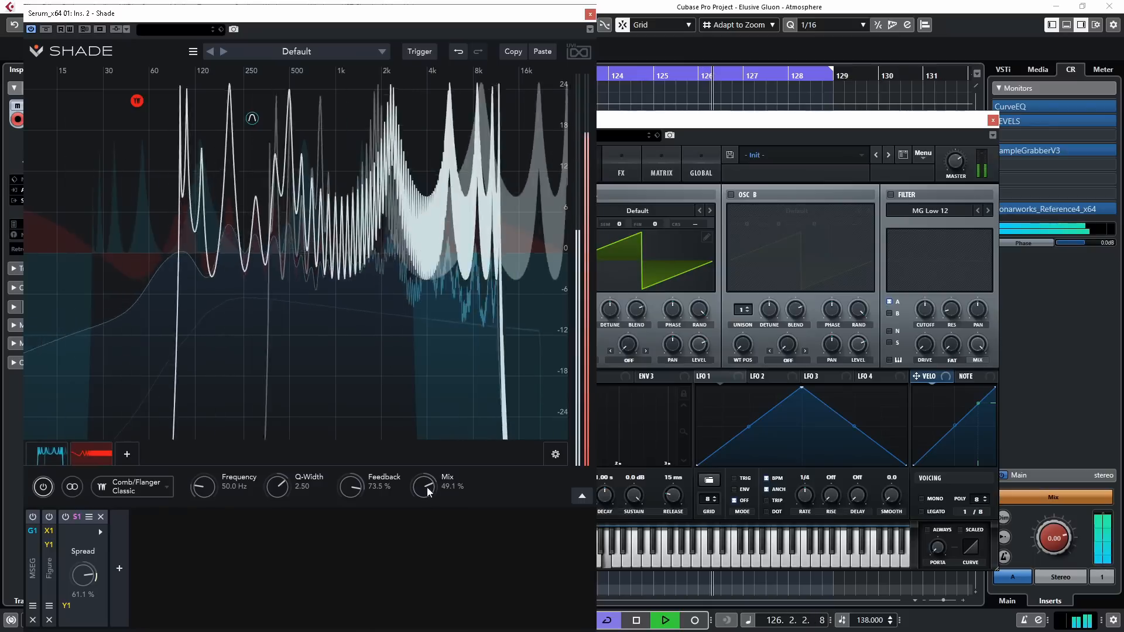
mouse_move(427, 487)
left_mouse_down()
mouse_move(421, 629)
mouse_move(414, 488)
left_mouse_up()
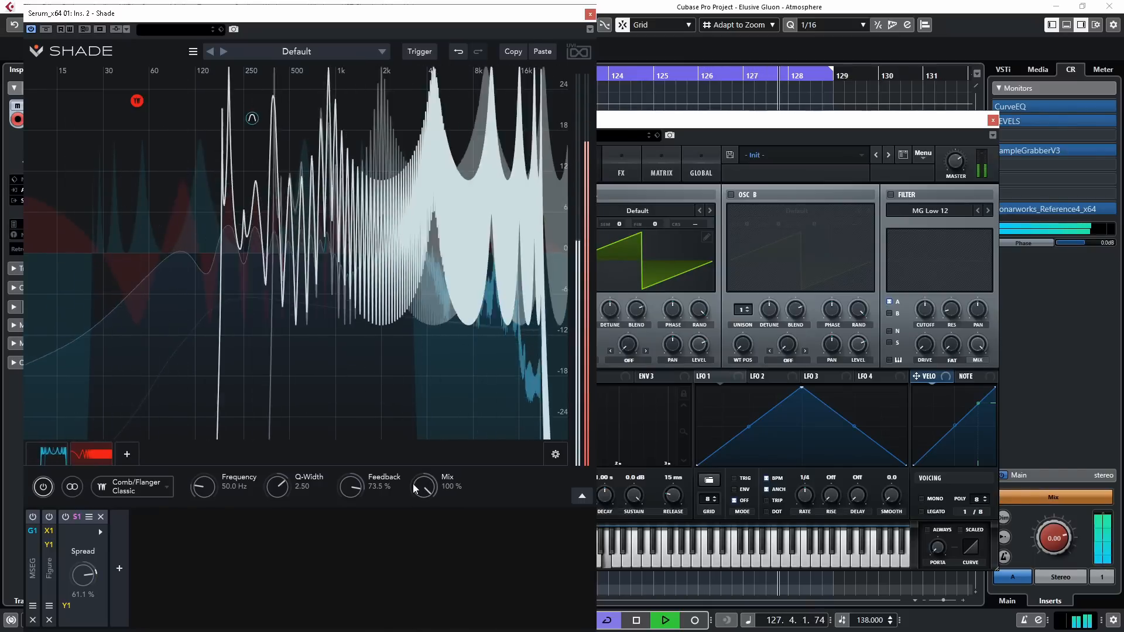
Assign the Figure's X1 output to the comb filter's mix and try lower mix values around 20.6%.
left_click(48, 567)
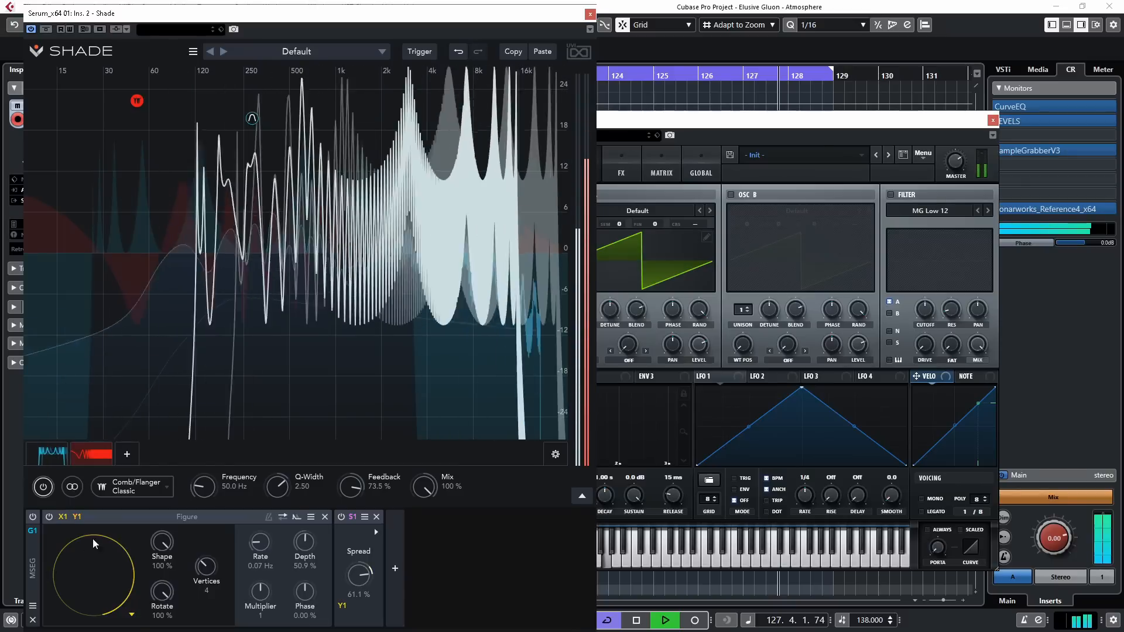
left_click_drag(93, 543, 411, 576)
left_click_drag(447, 497, 455, 456)
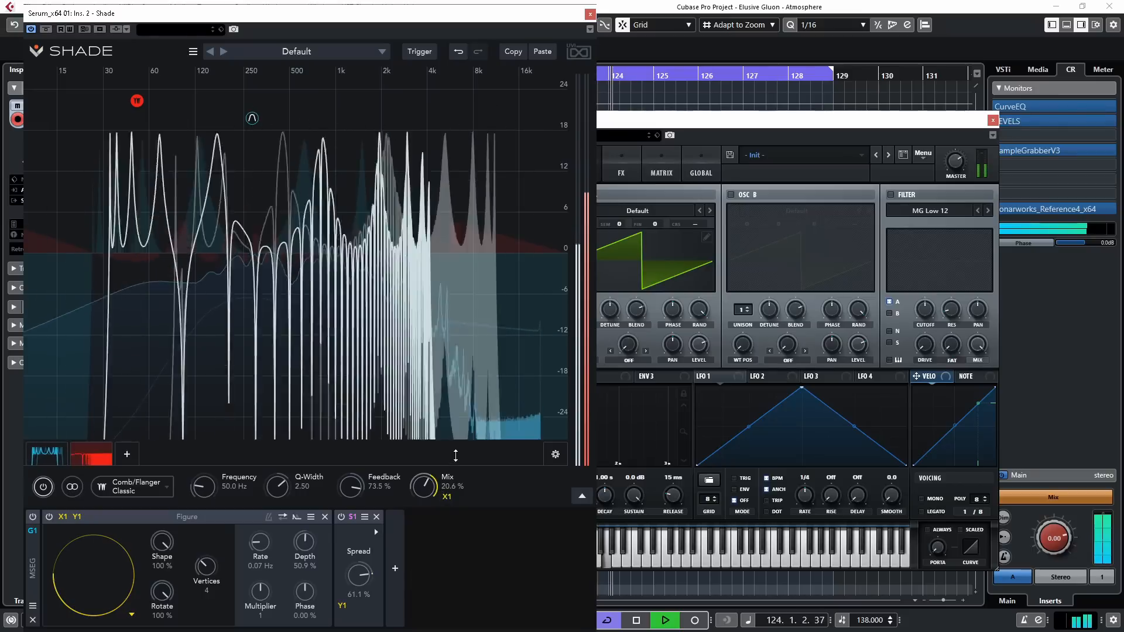
left_click_drag(421, 490, 424, 505)
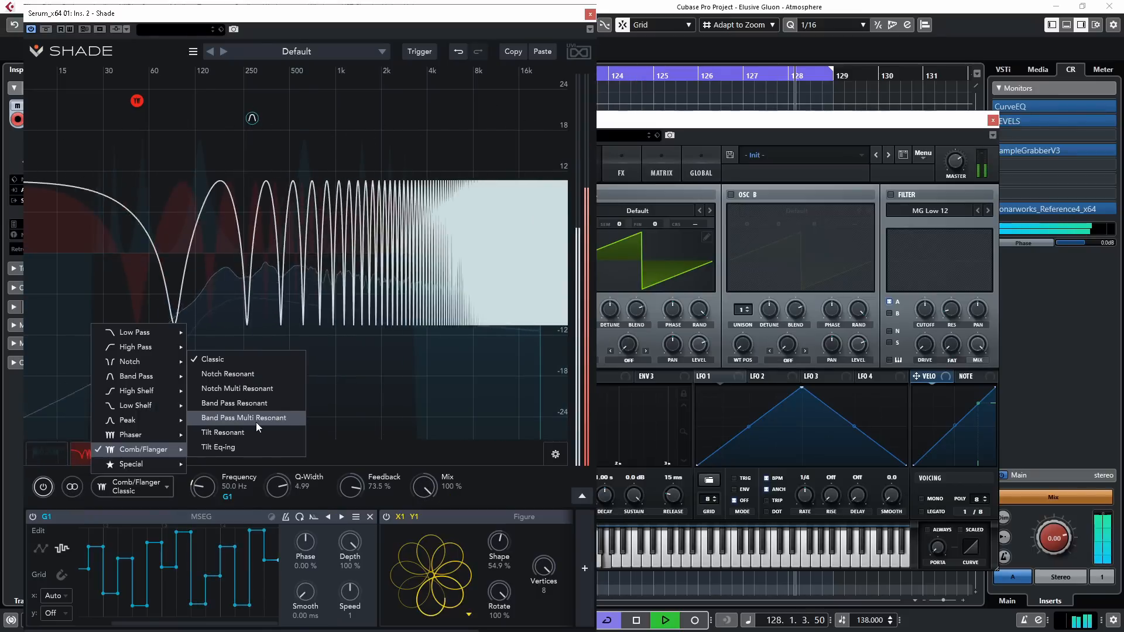
Switch the comb filter to Band Pass Multi Resonant and set its frequency to 23.5 Hz, Q-Width to 9.57 and Q to 22.4.
left_click(255, 422)
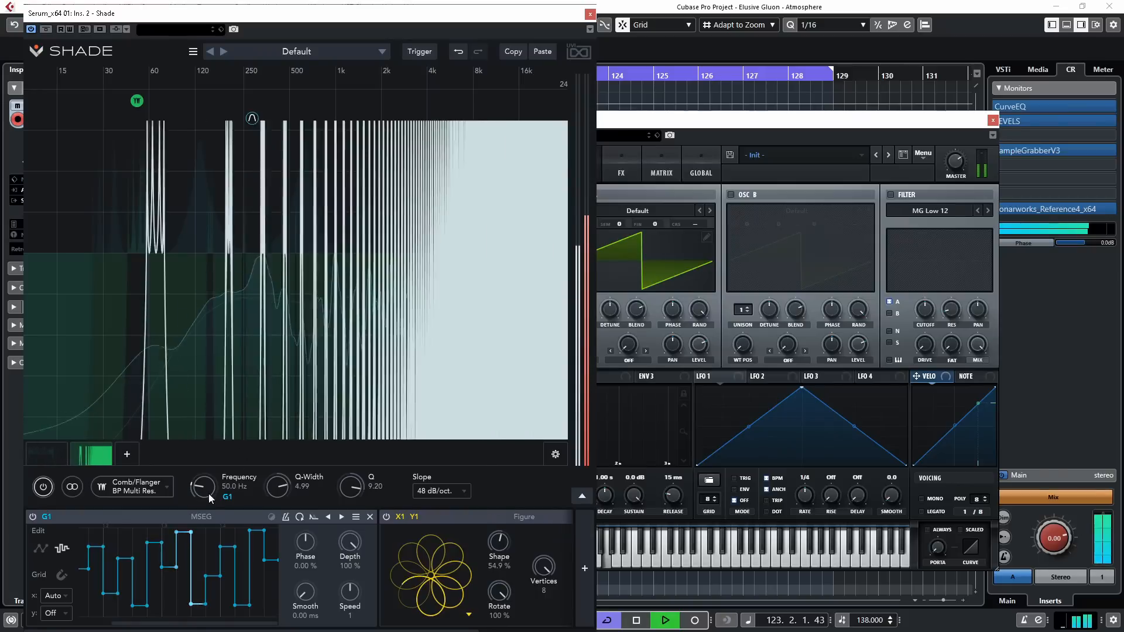
mouse_move(208, 493)
left_mouse_down()
mouse_move(230, 417)
mouse_move(216, 509)
left_mouse_up()
mouse_move(290, 487)
left_mouse_down()
mouse_move(290, 462)
mouse_move(378, 460)
mouse_move(346, 569)
mouse_move(348, 444)
left_mouse_up()
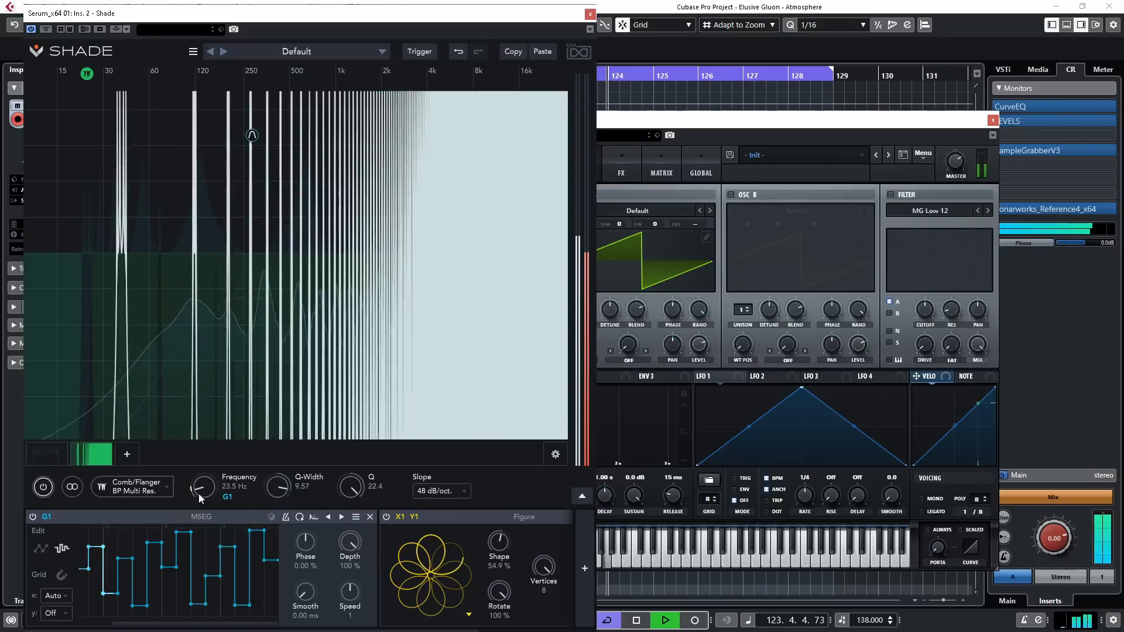
Raise the comb filter's frequency to 605 Hz and narrow its Q-Width.
left_click_drag(198, 494, 226, 444)
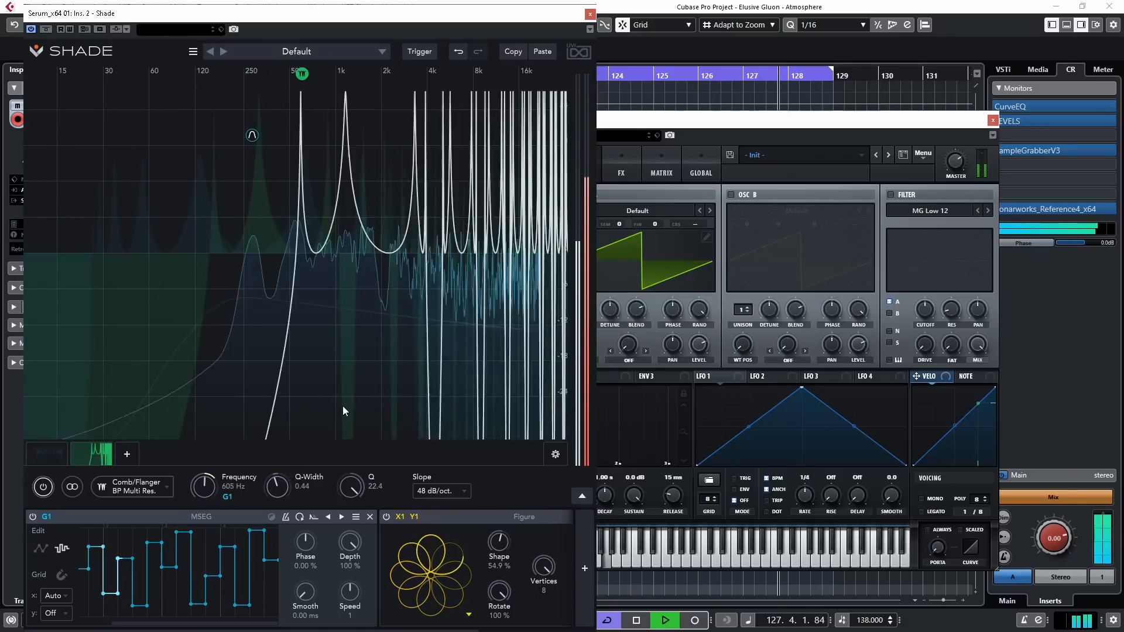
left_click_drag(273, 490, 271, 533)
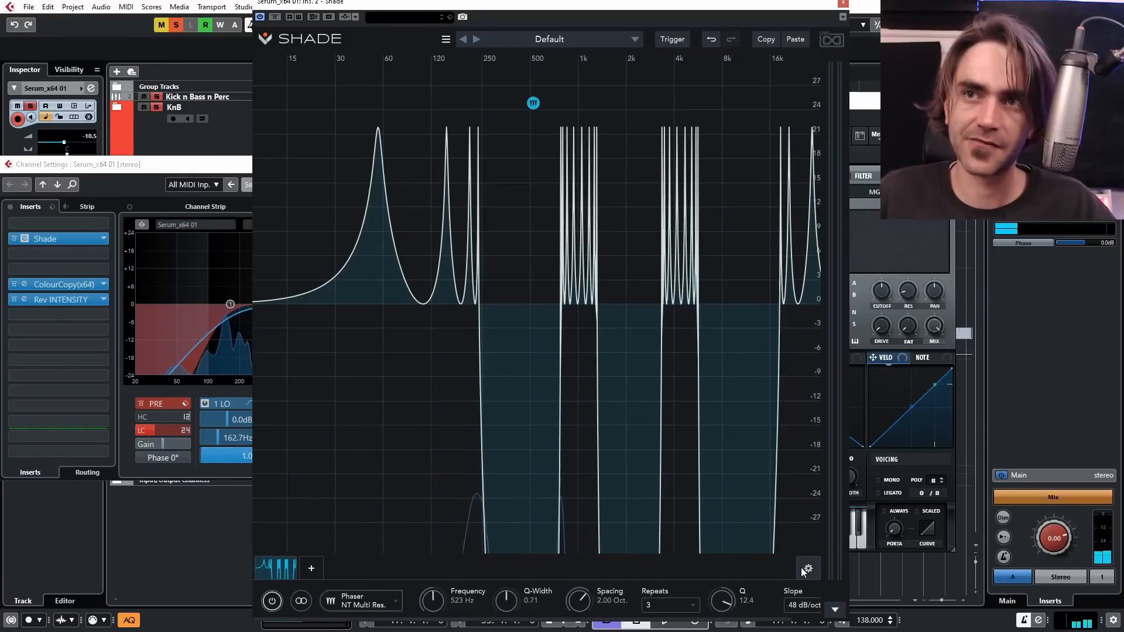
View Shade's global gain and mix settings, return to the phaser filter and move the smaller plugin window clear.
left_click(806, 569)
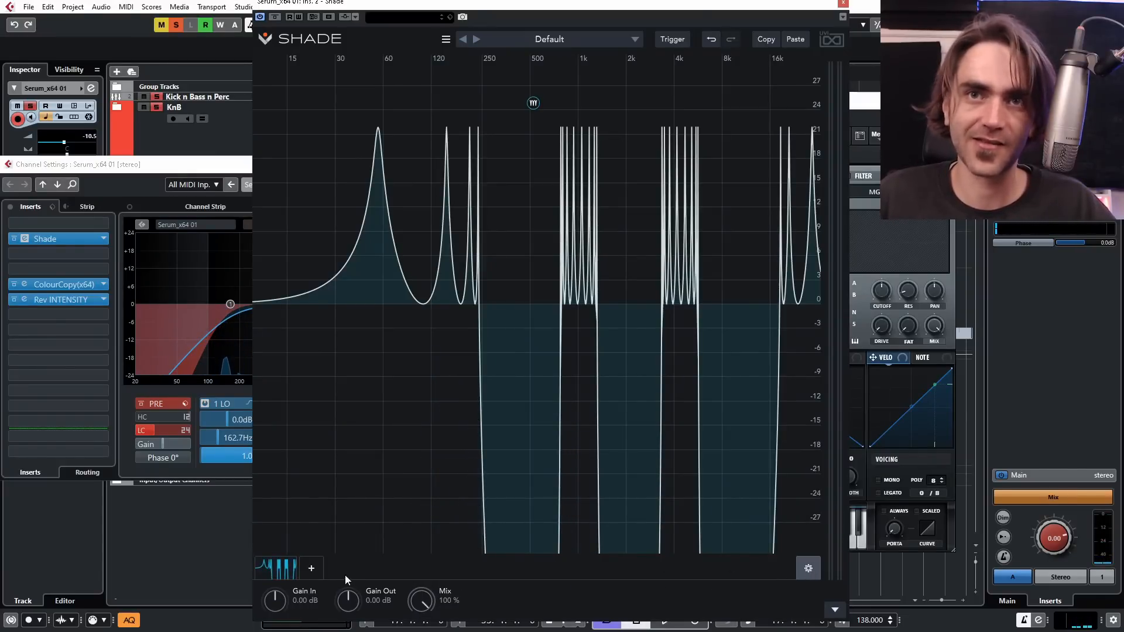
left_click(275, 568)
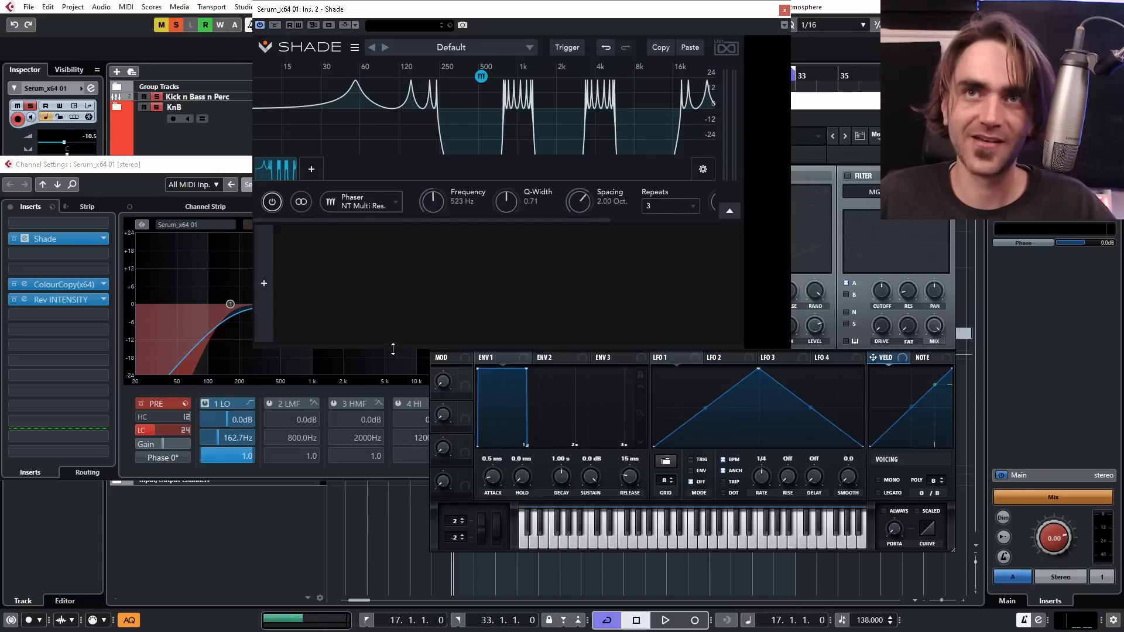
left_click_drag(461, 5, 420, 183)
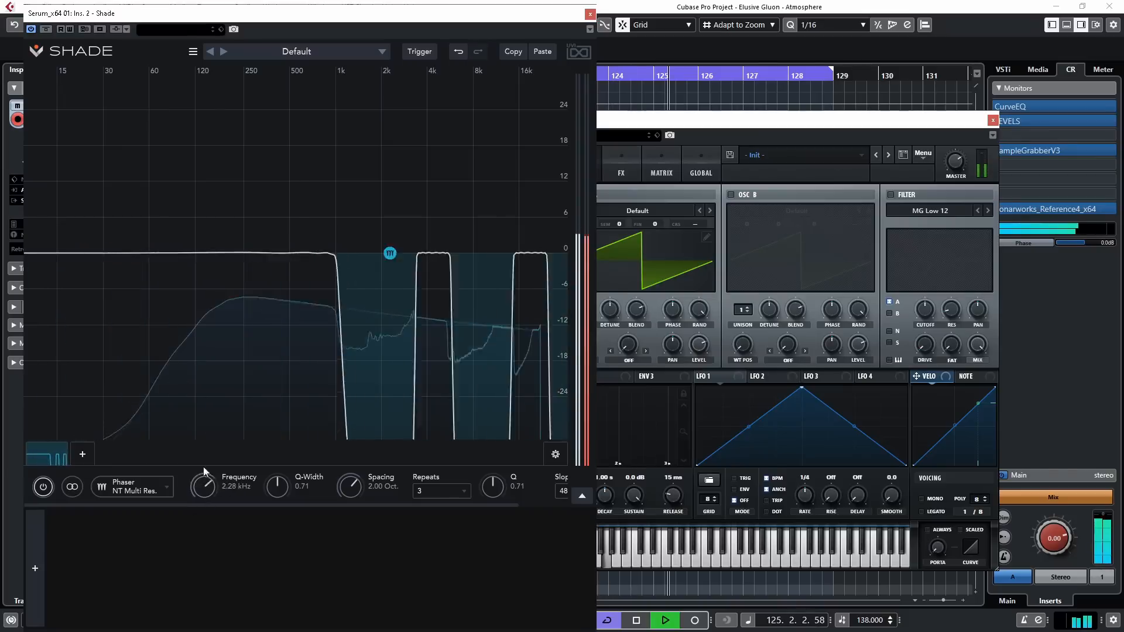
Modulate the phaser's frequency with the Figure's X1 at a 0.10 Hz rate and set Q to 2.82 and Q-Width to 0.54.
left_click(228, 497)
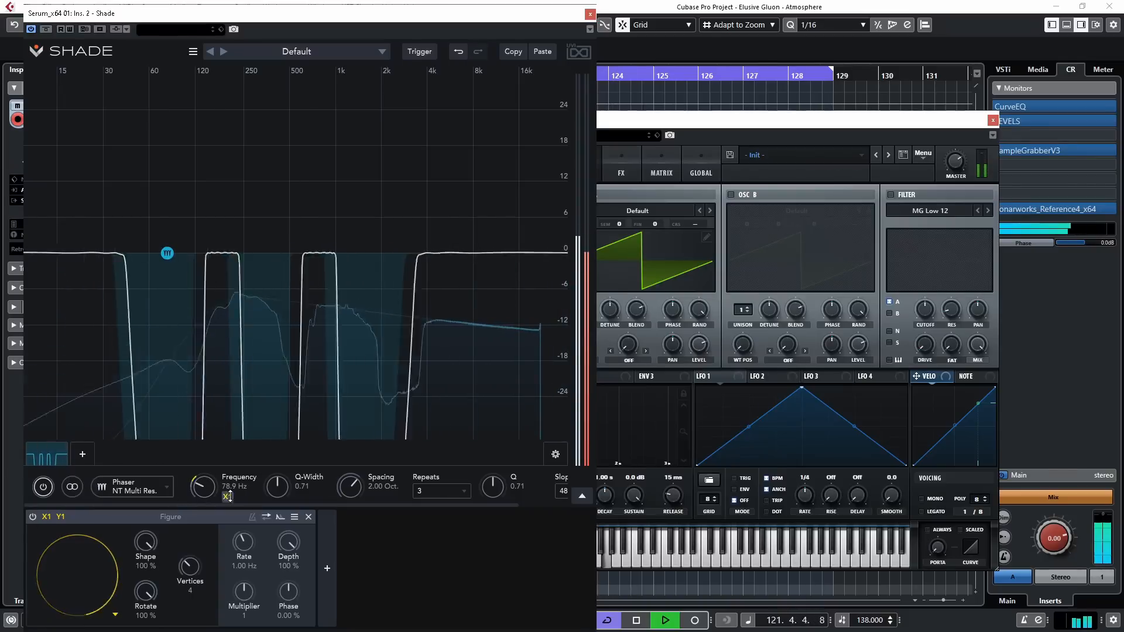
left_click(442, 491)
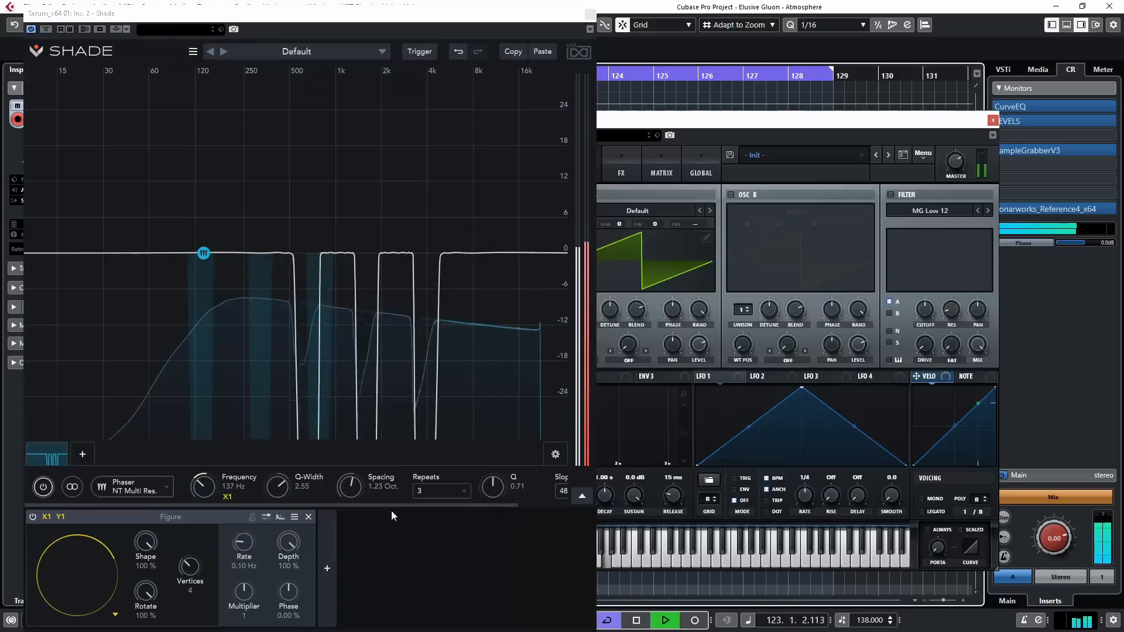
left_click_drag(492, 485, 445, 497)
left_click_drag(275, 492, 266, 598)
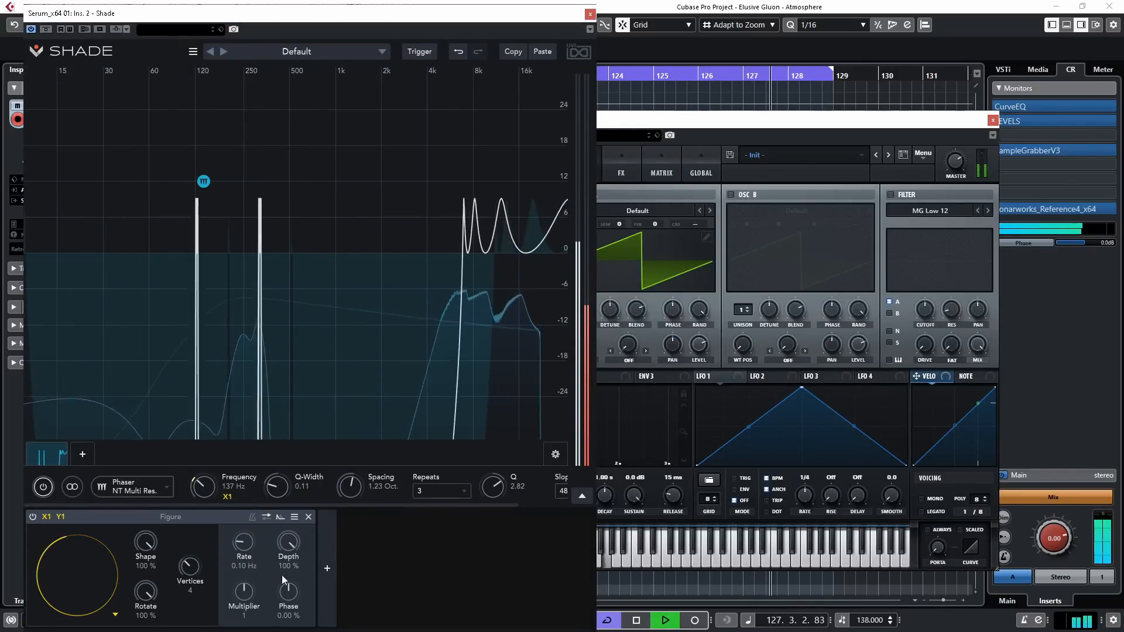
left_click_drag(279, 489, 305, 438)
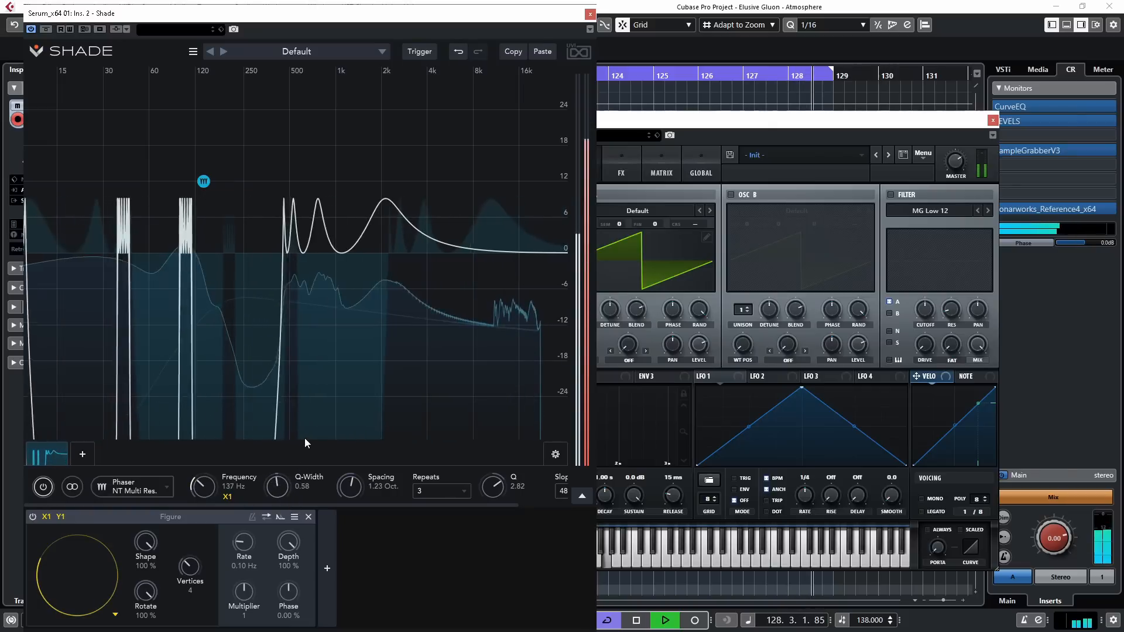
Set the phaser to 6 repeats, 3.66 Oct. spacing, 106 Hz frequency and 0.99 Q-Width, and raise the Figure's rate.
left_click(436, 491)
left_click(438, 446)
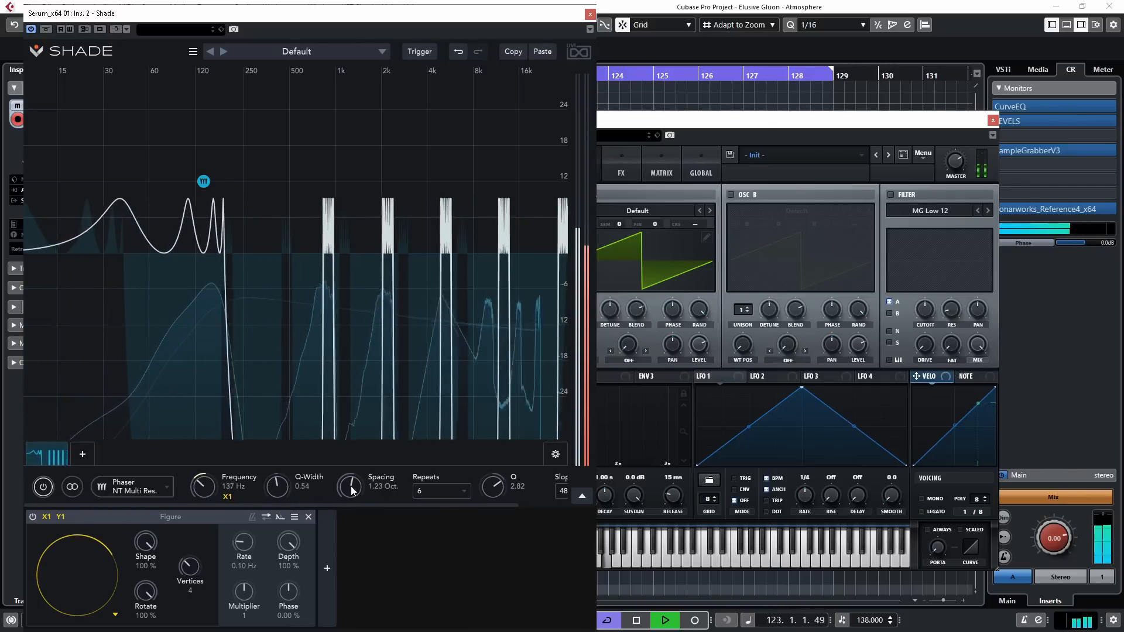
left_click_drag(350, 486, 357, 437)
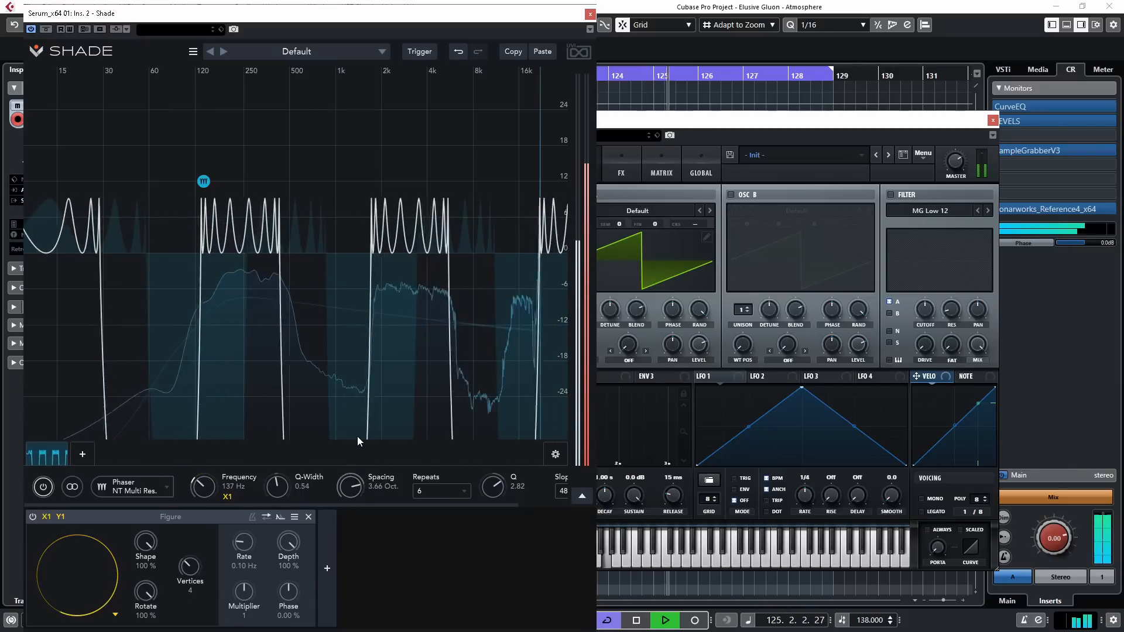
mouse_move(212, 495)
left_mouse_down()
mouse_move(217, 462)
mouse_move(206, 499)
left_mouse_up()
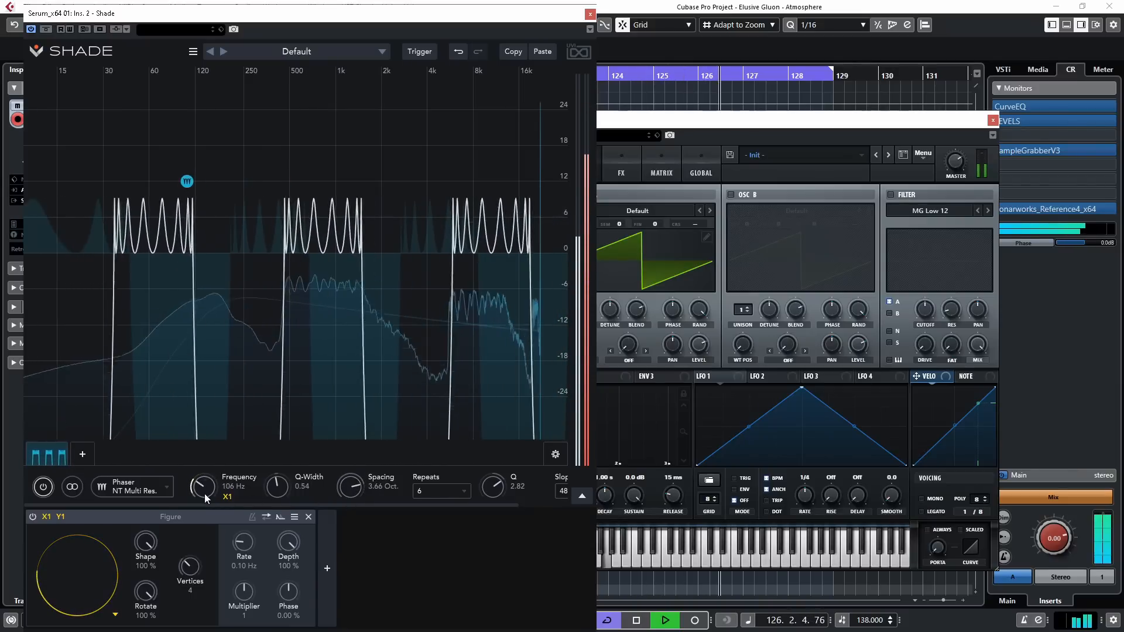
mouse_move(279, 486)
left_mouse_down()
mouse_move(286, 448)
mouse_move(278, 466)
left_mouse_up()
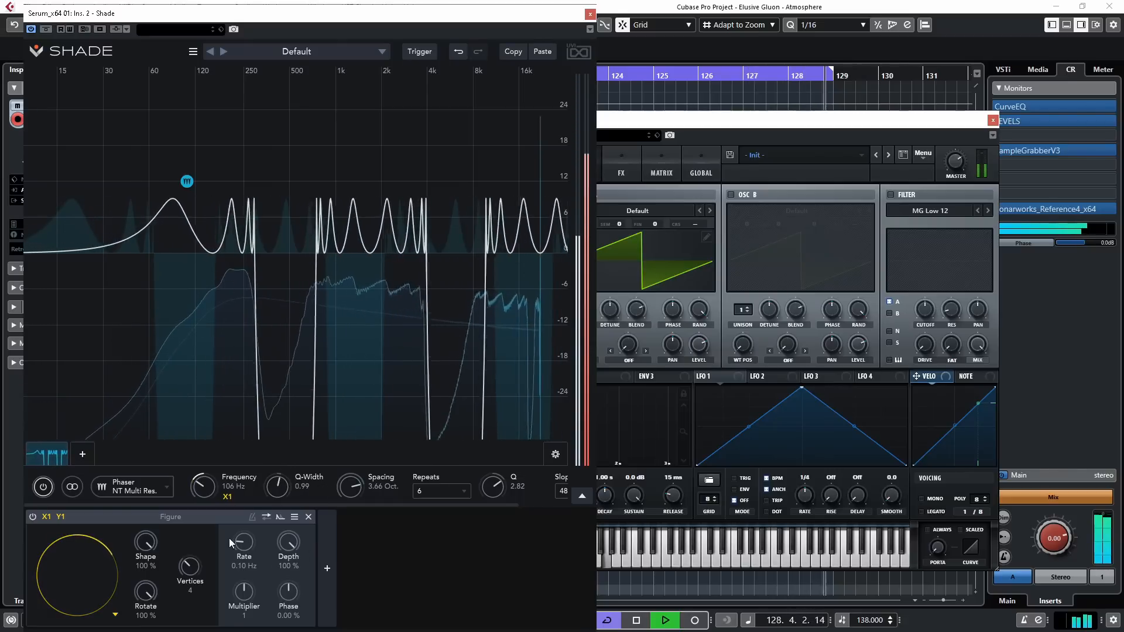
left_click_drag(237, 546, 265, 461)
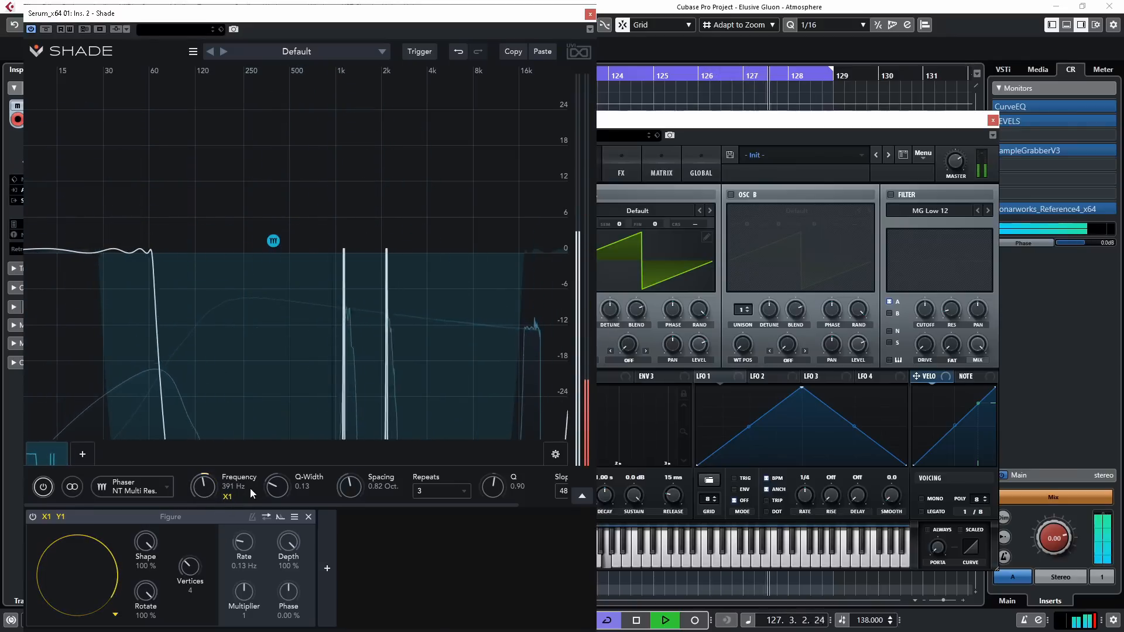
Retune the phaser to 231 Hz frequency, 1.47 Q-Width, 0.71 Oct. spacing and a Q of 2.71.
left_click_drag(296, 476, 300, 471)
left_click_drag(364, 490, 293, 458)
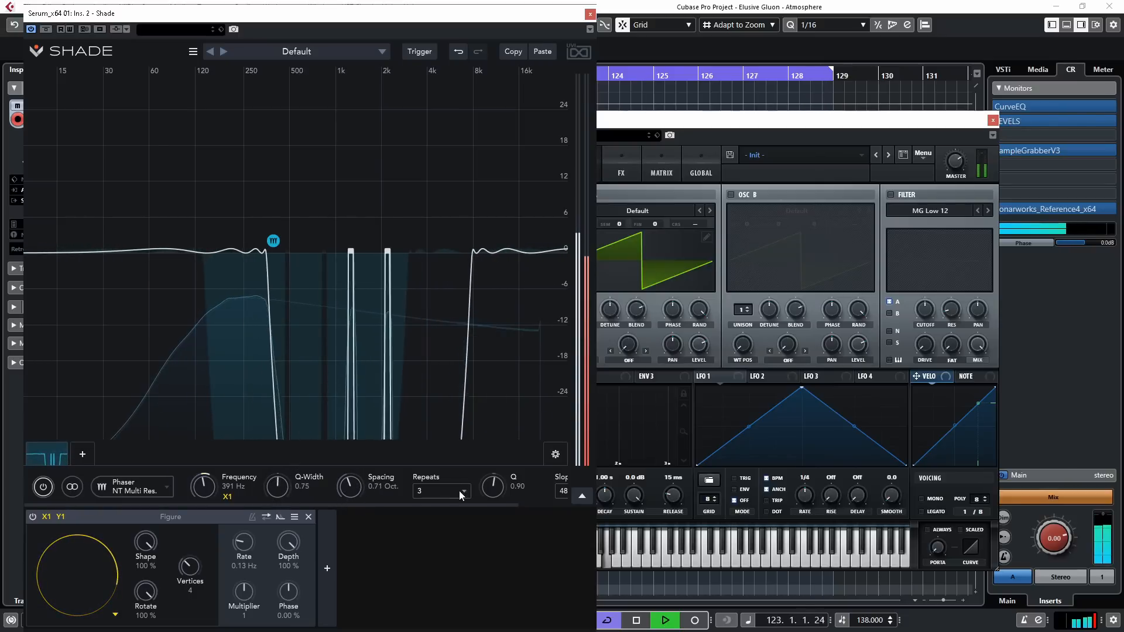
left_click_drag(203, 491, 293, 469)
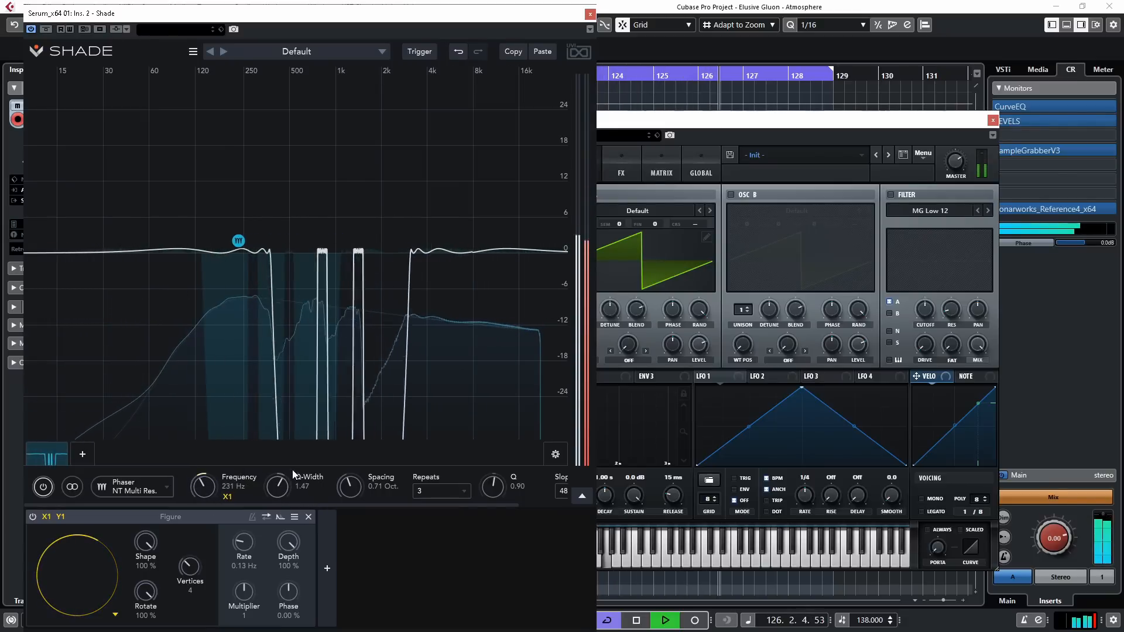
mouse_move(494, 500)
left_mouse_down()
mouse_move(508, 473)
mouse_move(496, 472)
mouse_move(512, 502)
left_mouse_up()
Set the phaser's slope to 84 dB/oct., widen its spacing to 3.25 Oct. and raise its Q to 6.08.
left_click(533, 491)
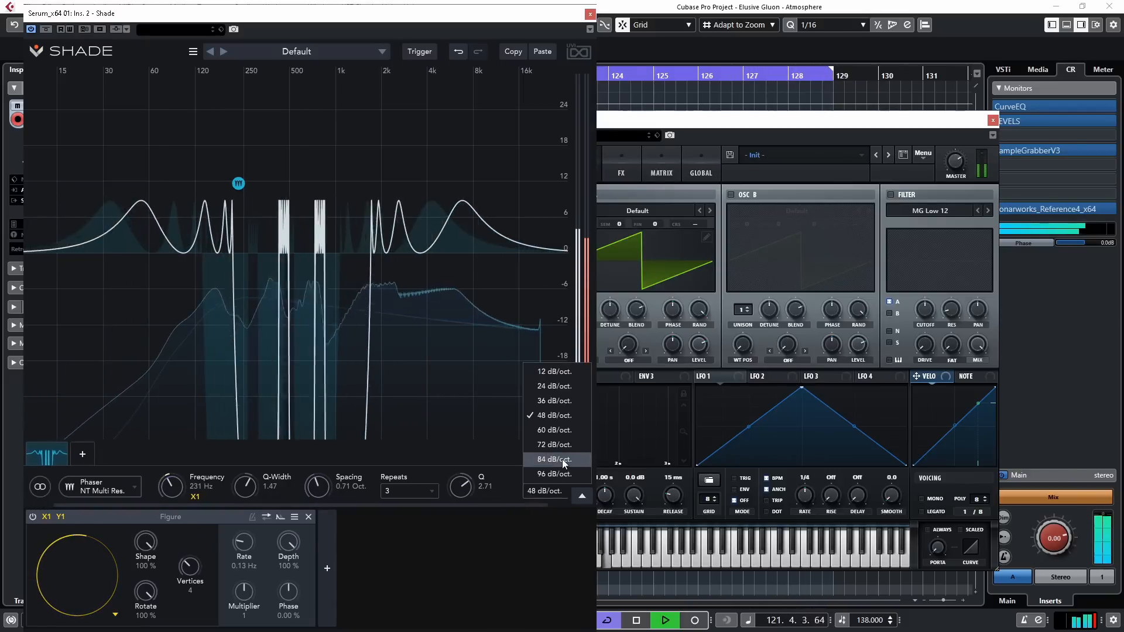
left_click(562, 459)
left_click(534, 492)
left_click(525, 485)
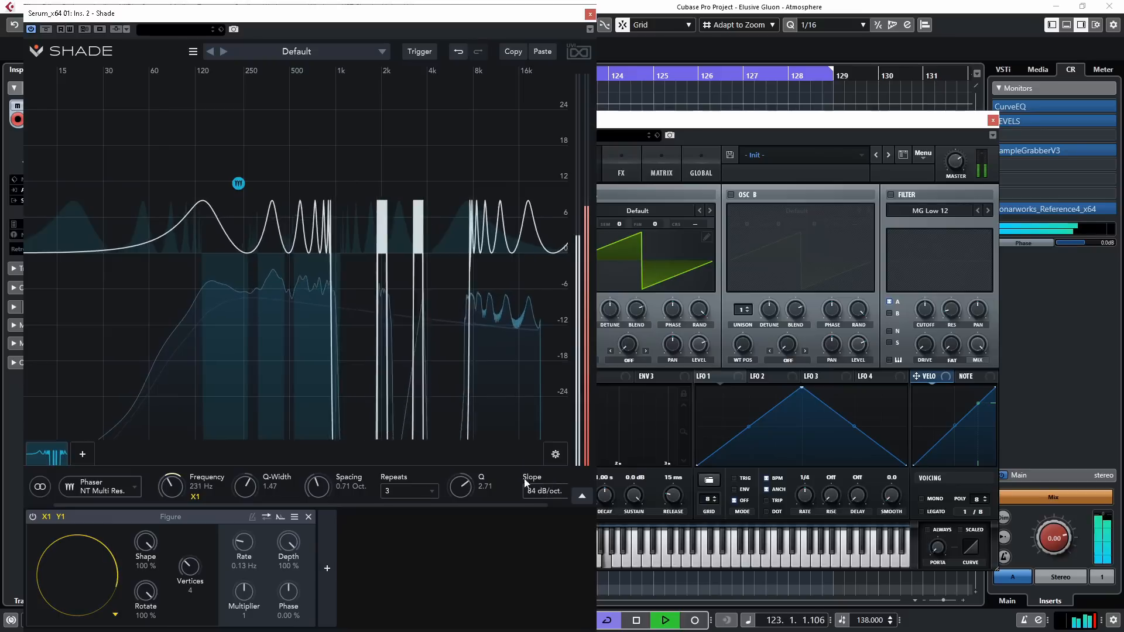
left_click_drag(318, 488, 350, 420)
left_click_drag(461, 497, 463, 471)
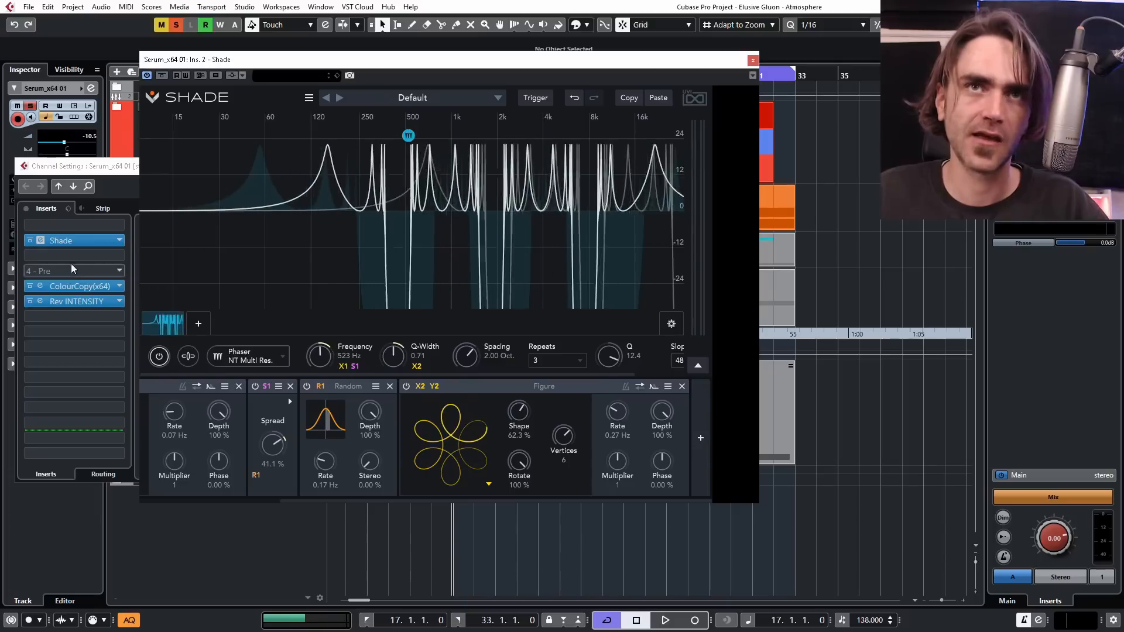
Search the effects for "gate" and load Gatekeeper into the empty insert slot below Rev INTENSITY.
left_click(45, 332)
type("gate")
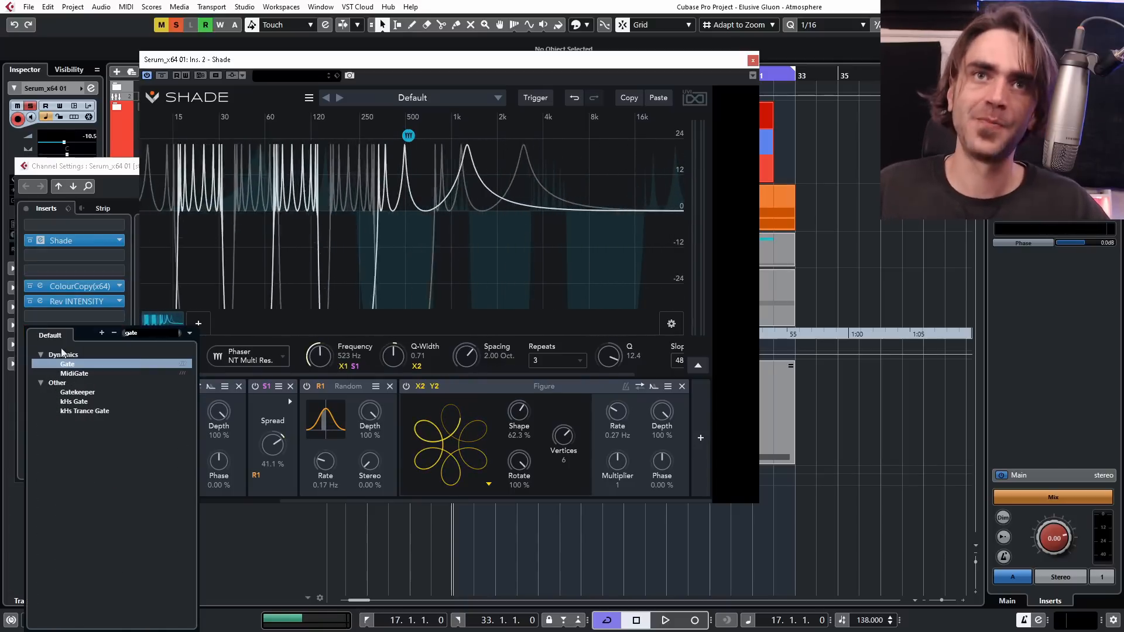
left_click(75, 392)
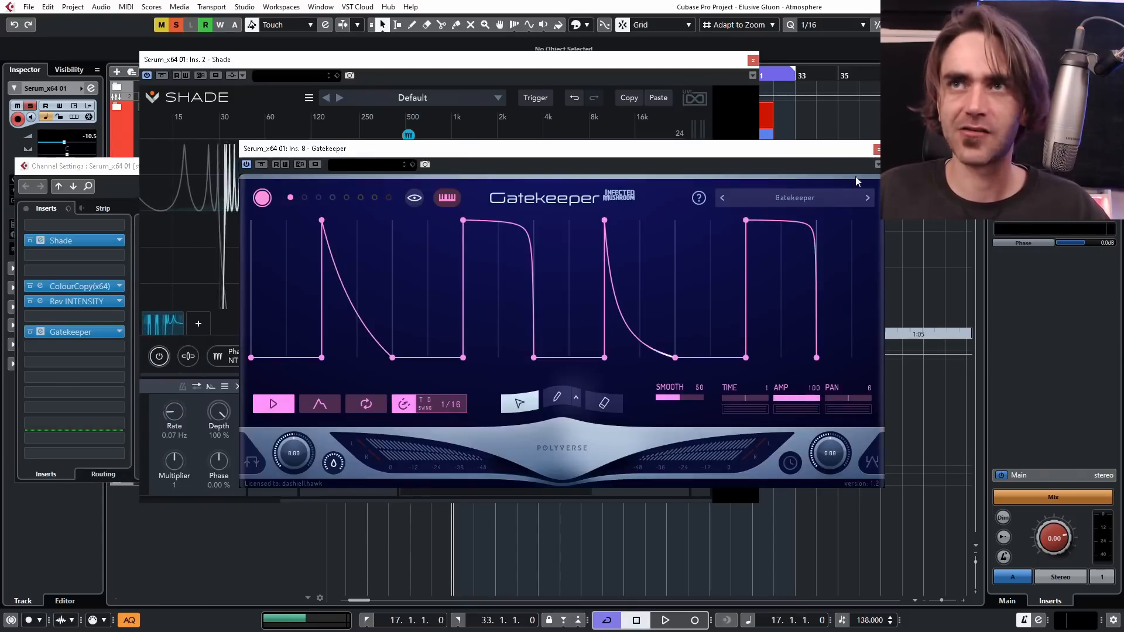
Step through Gatekeeper's presets, auditioning feel good and Regae, and load Palm Mute.
left_click(804, 198)
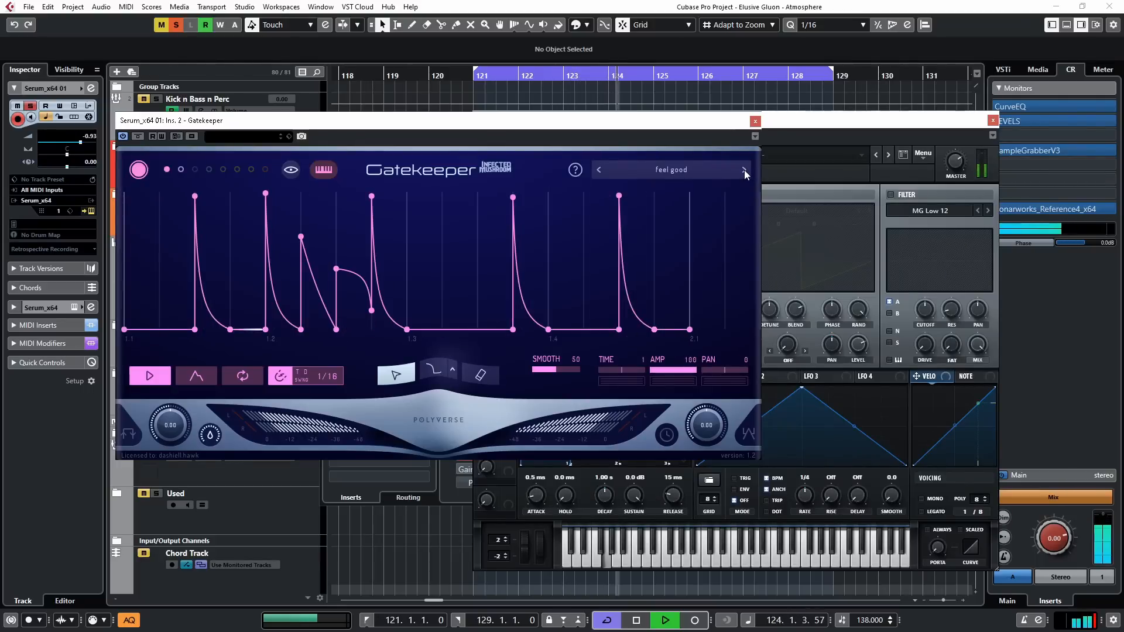
left_click(743, 170)
left_click(743, 170)
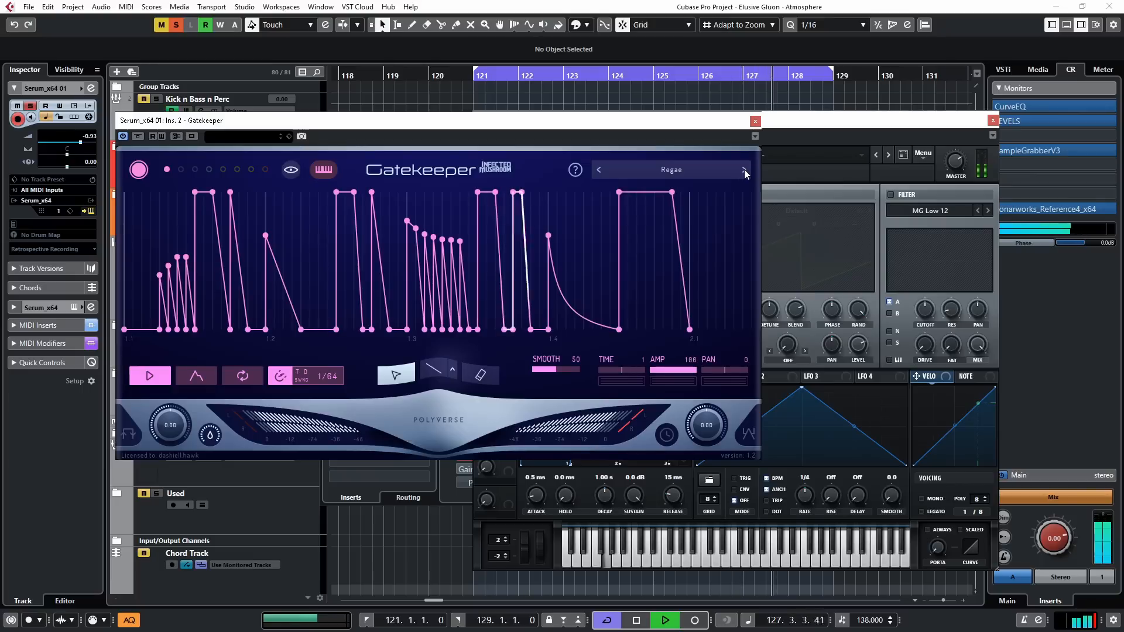
left_click(743, 170)
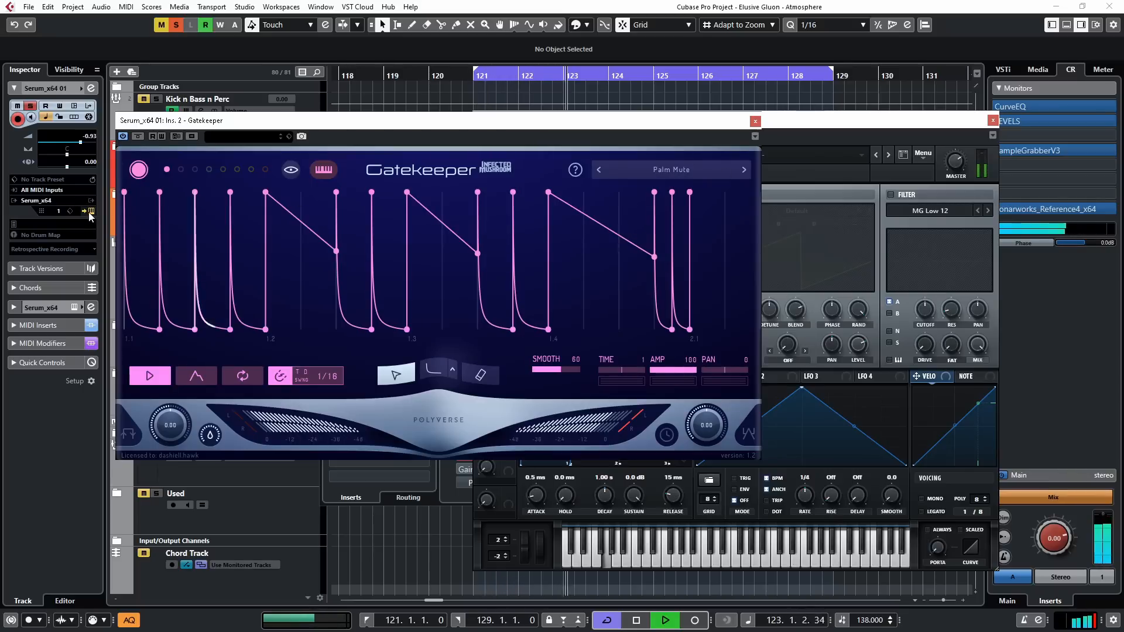
Bring up the Serum track's channel settings and close the Gatekeeper window.
left_click(89, 90)
left_click(91, 90)
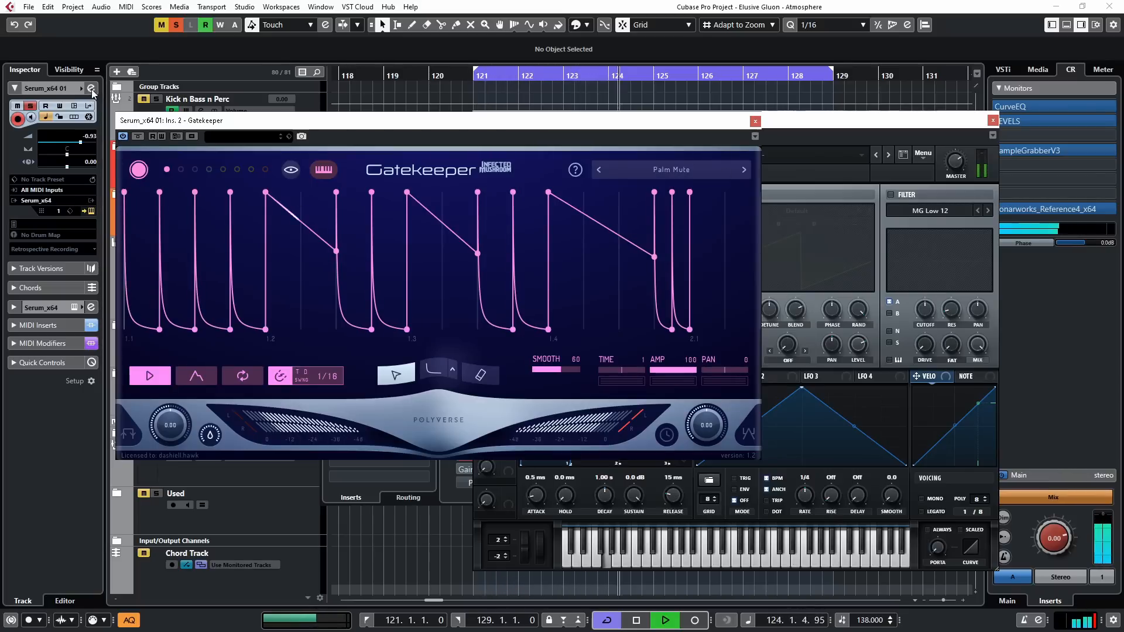
left_click(755, 121)
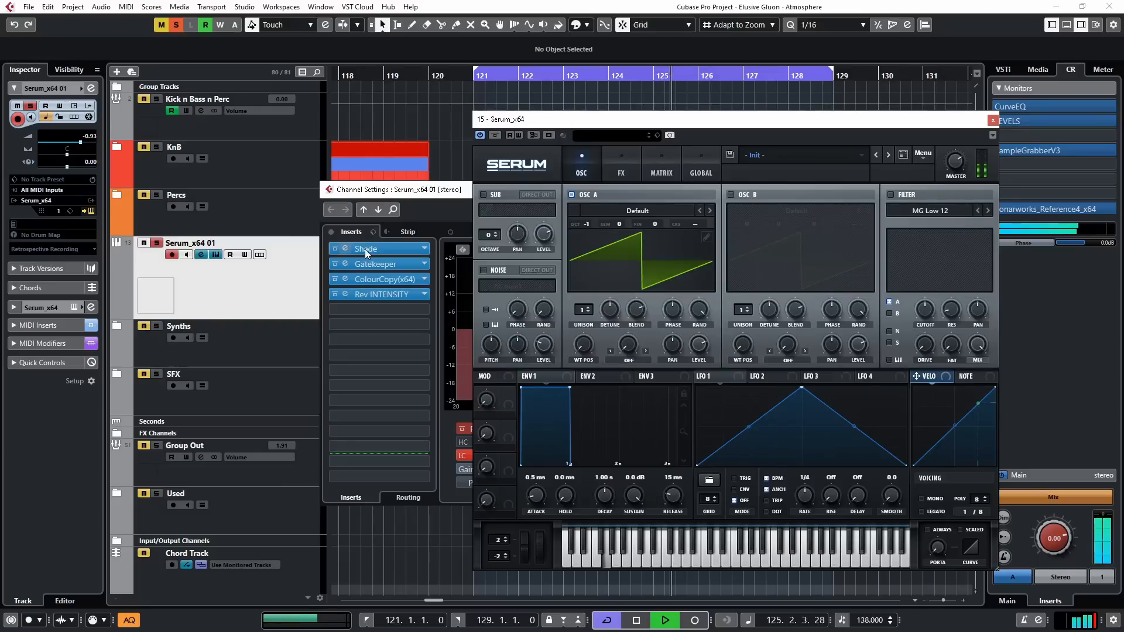
Reopen Shade from the inserts, expand its modulator area and add a Random modulator.
left_click(345, 250)
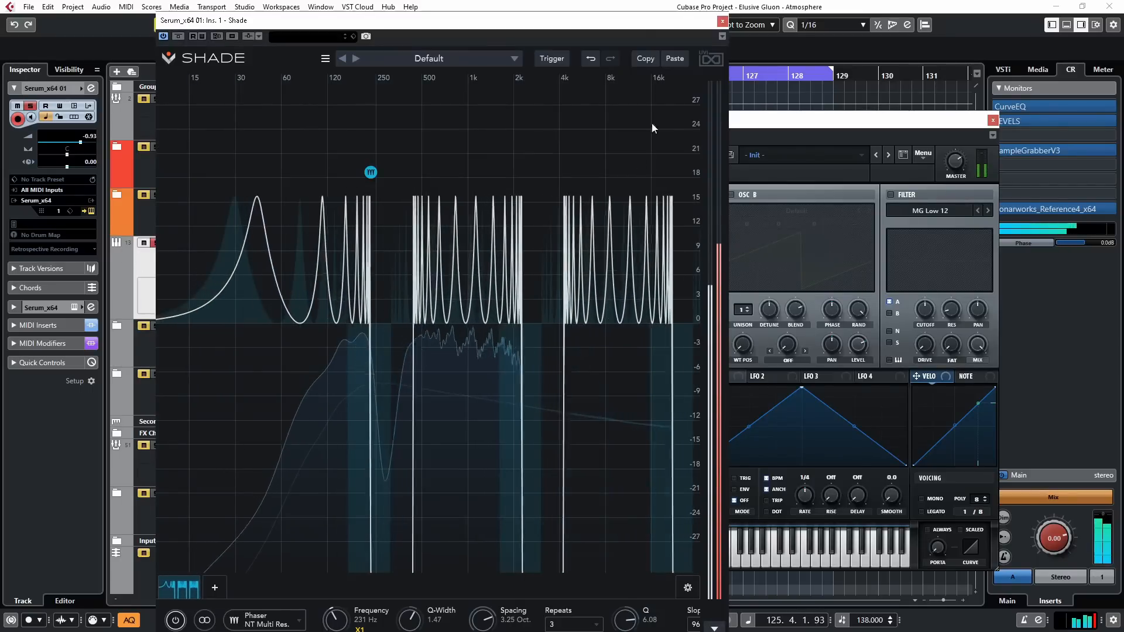
left_click_drag(594, 73, 490, 50)
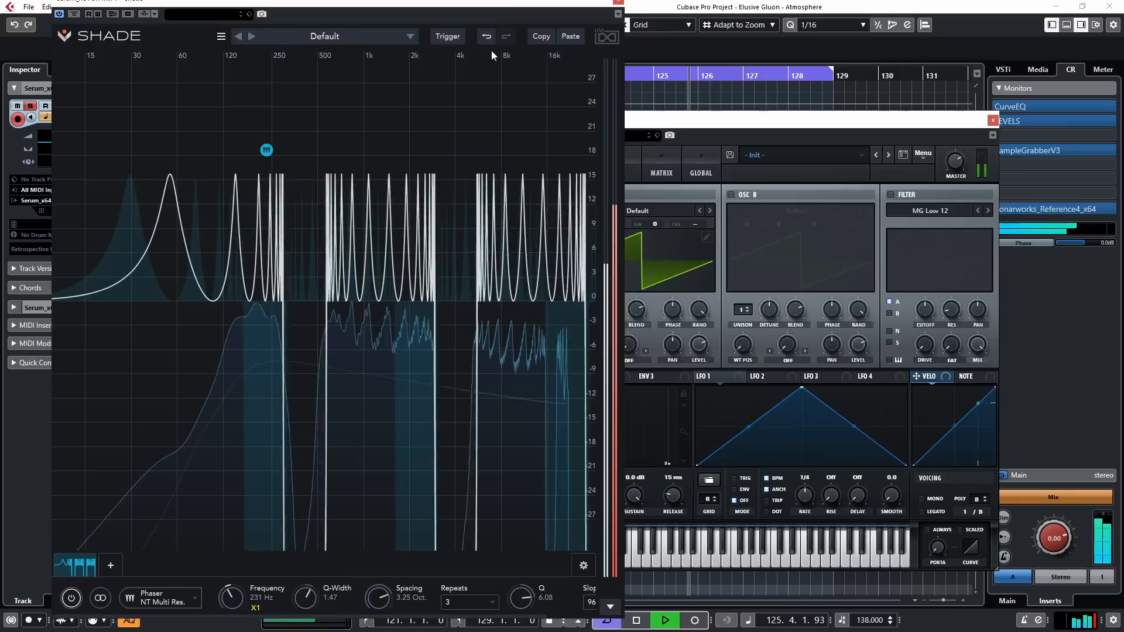
left_click(609, 607)
left_click(352, 566)
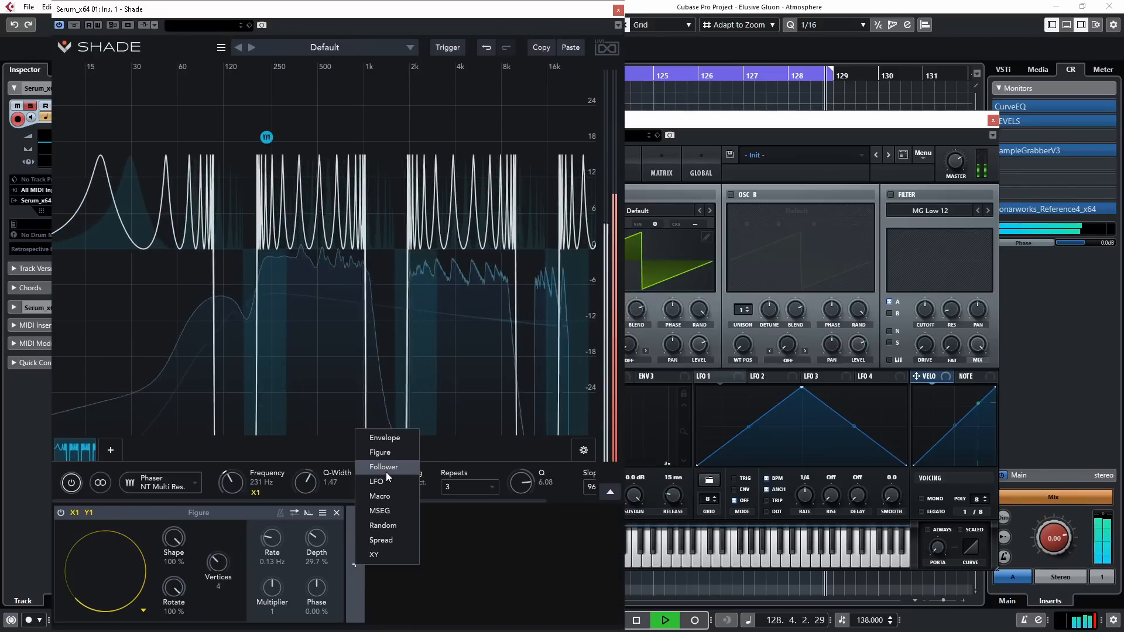
left_click(386, 525)
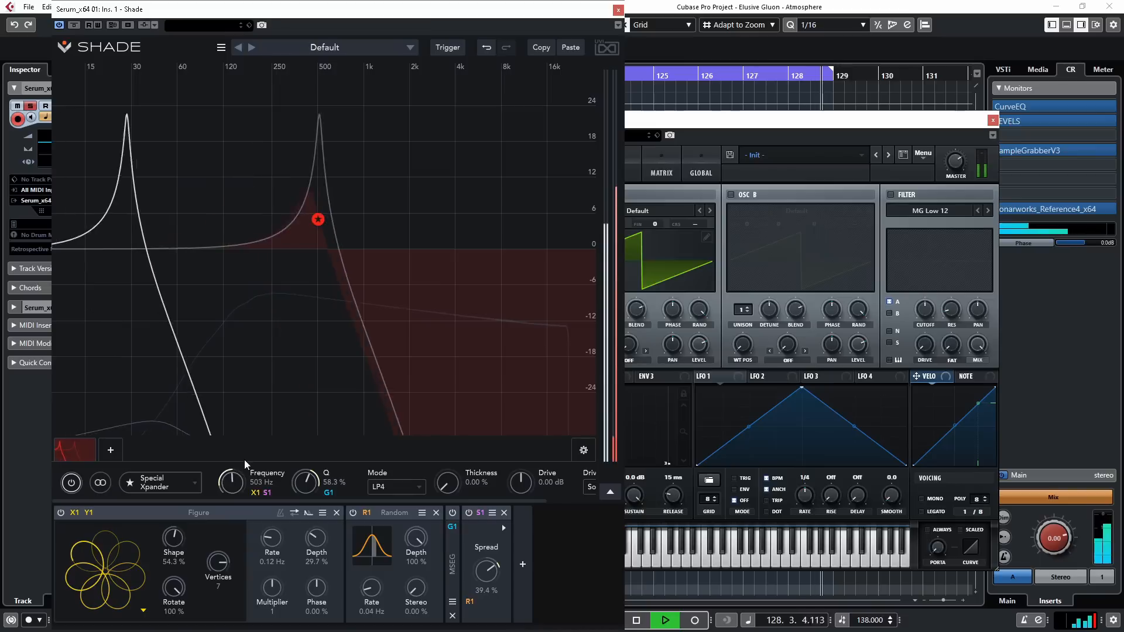
Collapse the Figure modulator and set the Spread modulator's amount to 27.4%.
left_click_drag(487, 567, 485, 584)
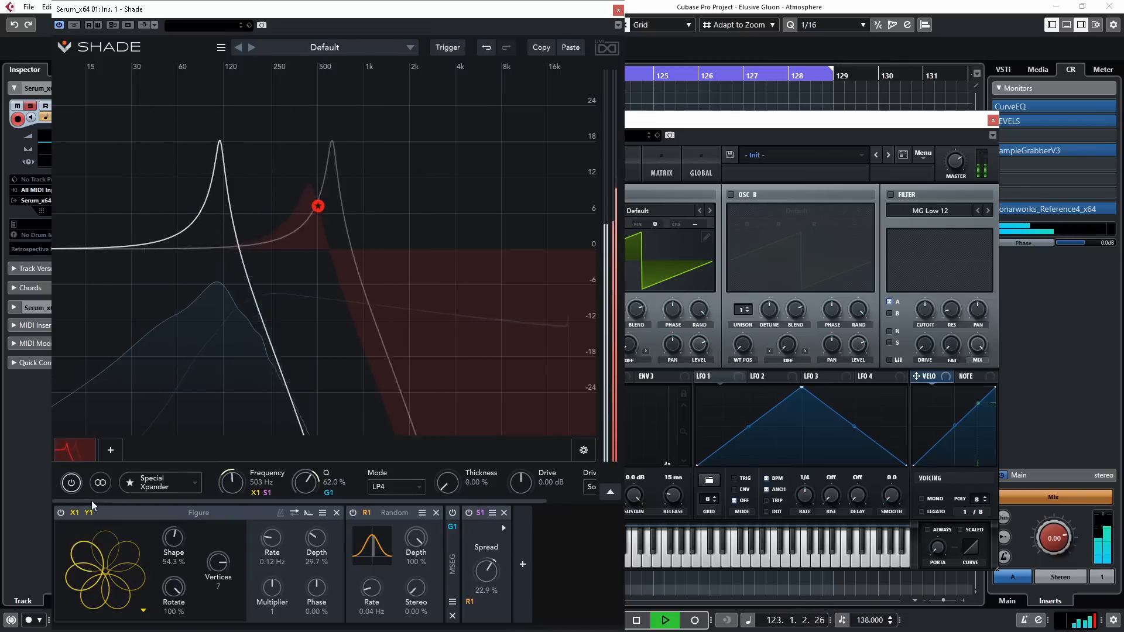
double_click(213, 512)
left_click_drag(208, 572, 231, 514)
Try a different channel mode on the Xpander filter and switch it back to the original one.
left_click(100, 483)
left_click(123, 515)
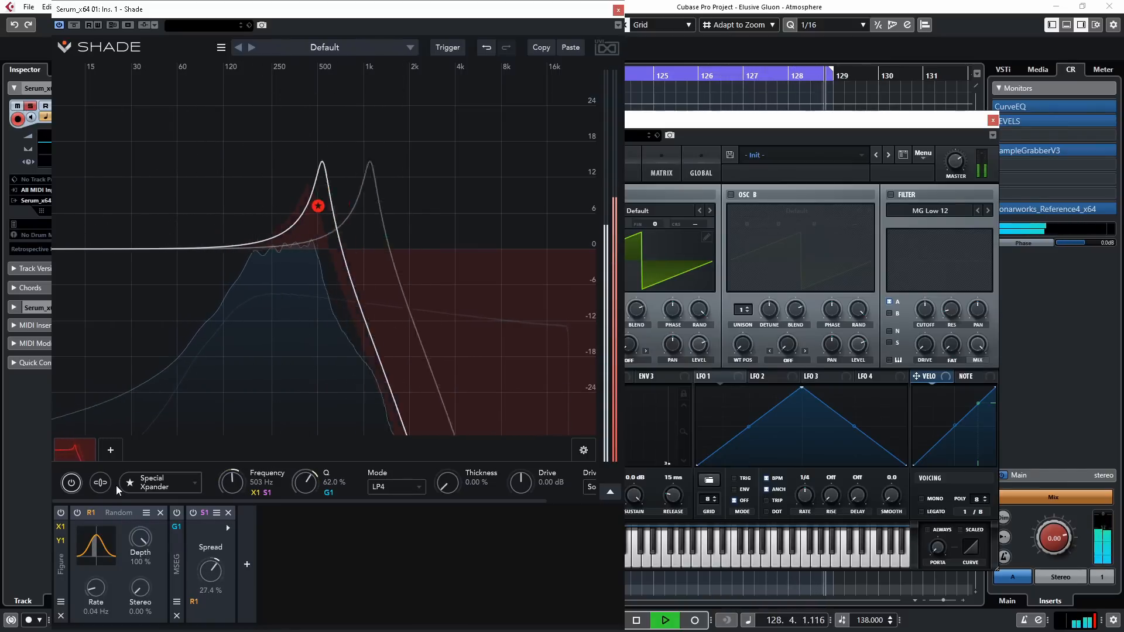
left_click(100, 483)
left_click(128, 504)
Set the Xpander filter's mode to BP2 and the Spread amount to 37.1%.
left_click(392, 484)
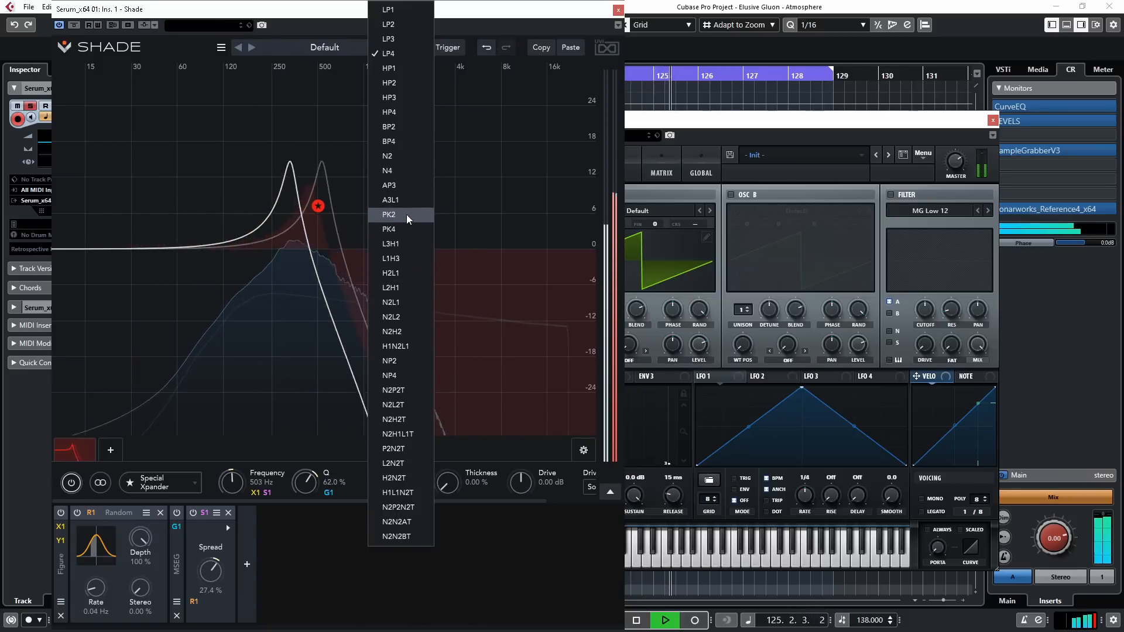
left_click(394, 127)
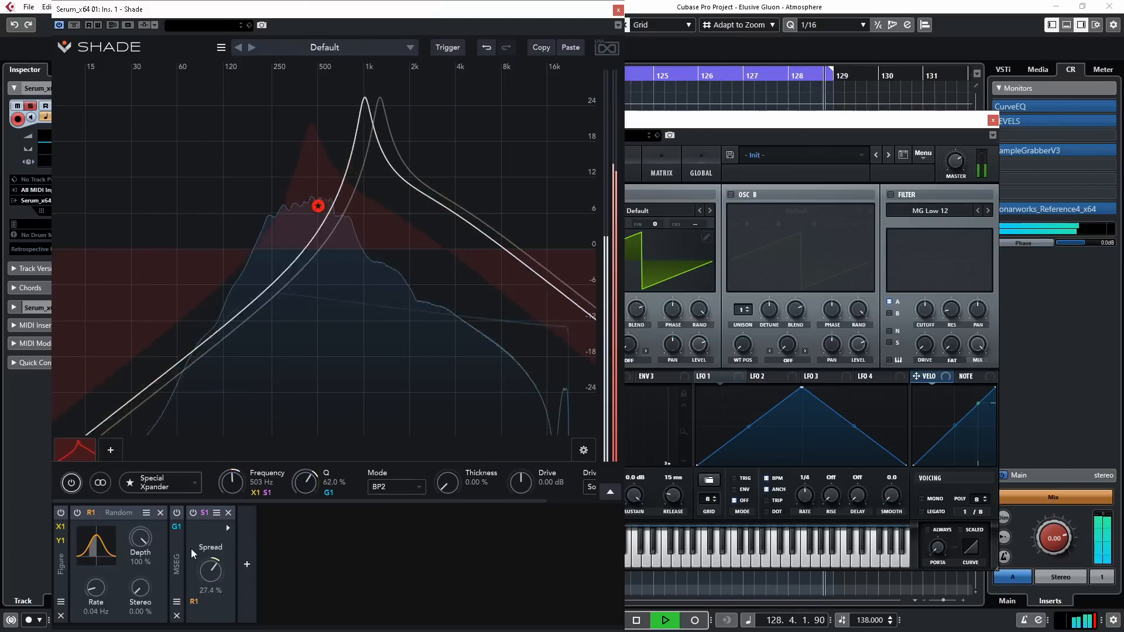
left_click_drag(213, 583, 214, 576)
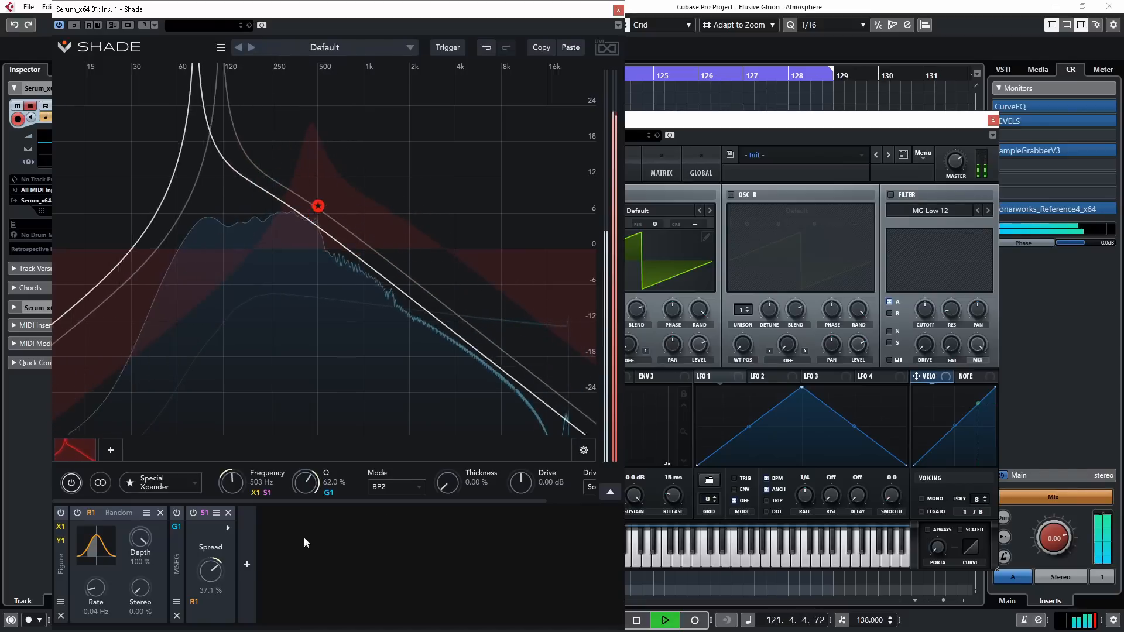
Set the Xpander filter's Thickness to 64.6%, Drive to 5.49 dB and Q to 48.9%, and the Spread modulator's amount to 13.1%.
left_click_drag(442, 496, 465, 458)
left_click_drag(520, 485, 520, 472)
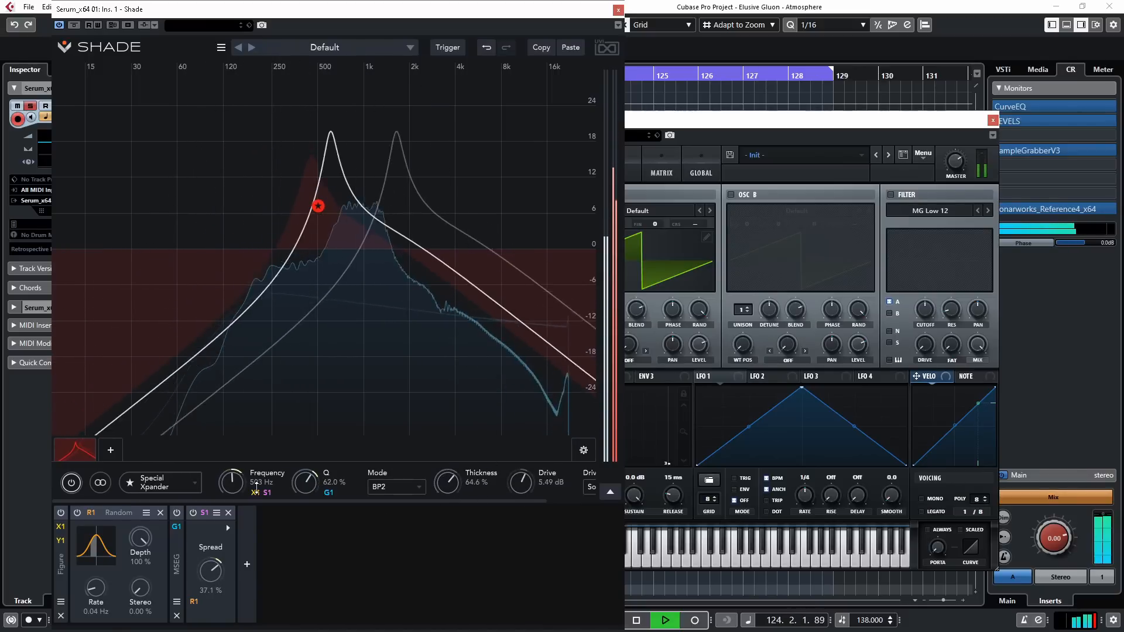
left_click_drag(305, 489, 299, 515)
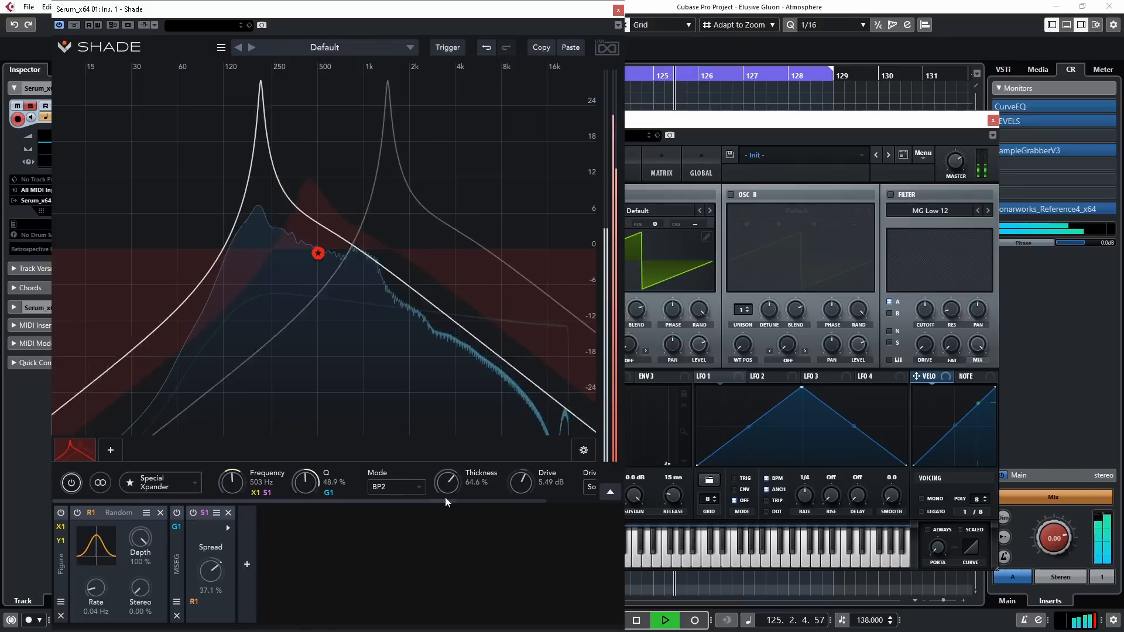
left_click_drag(206, 569, 206, 593)
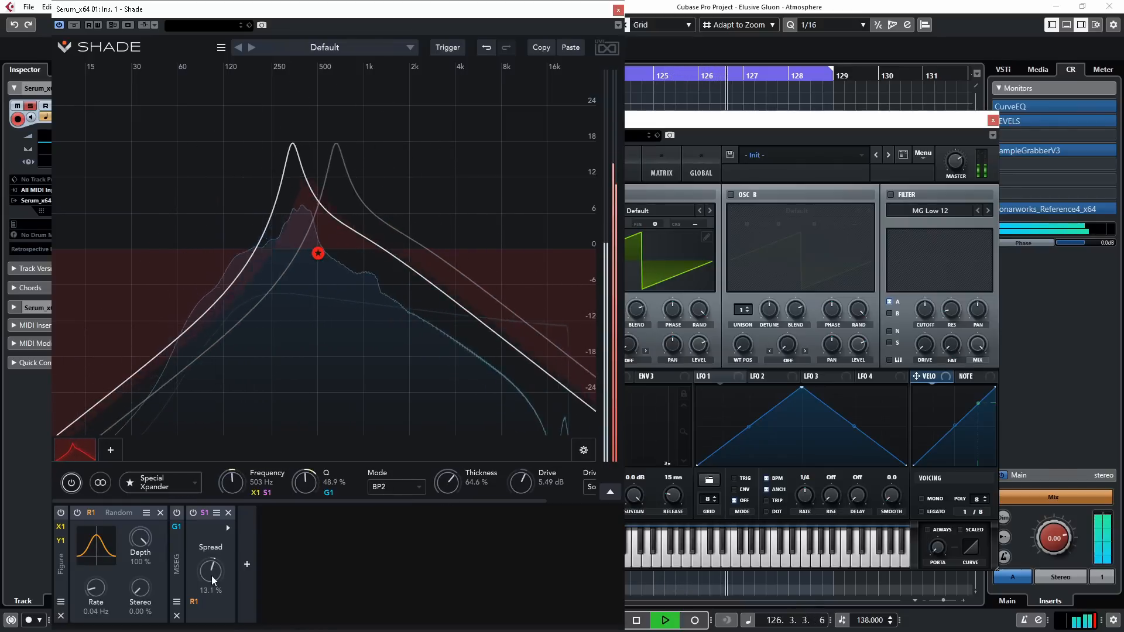
Raise the Xpander filter's Drive to 17.8 dB and change its drive type to Hard Clip.
left_click_drag(473, 500, 547, 500)
mouse_move(473, 489)
left_mouse_down()
mouse_move(487, 467)
mouse_move(508, 466)
mouse_move(482, 475)
left_mouse_up()
left_click(557, 487)
left_click(548, 514)
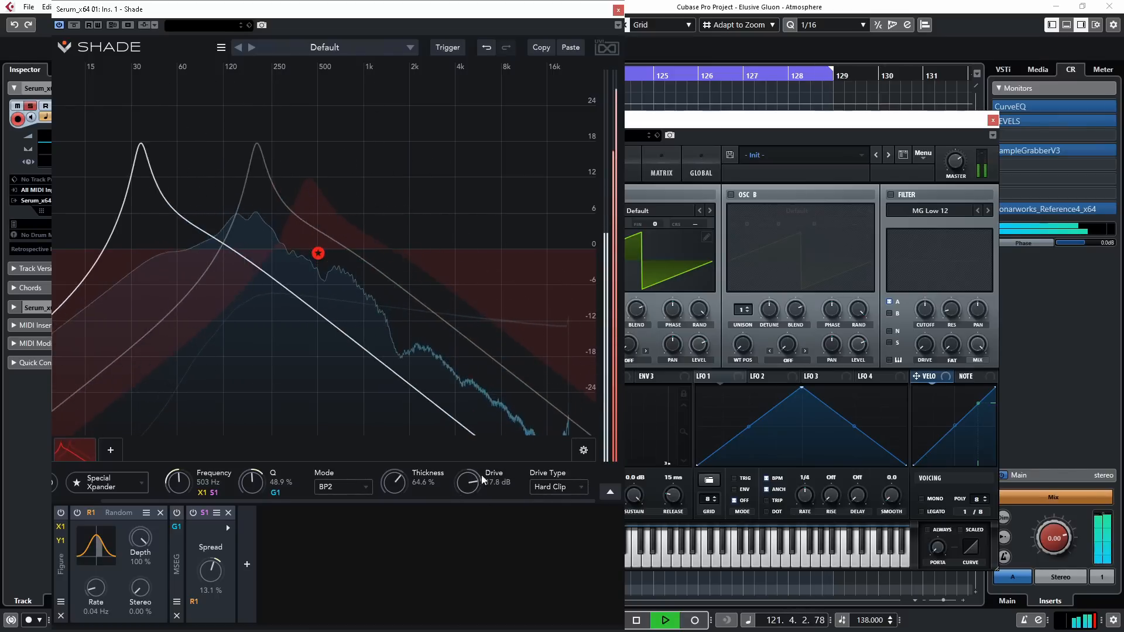
Raise the Xpander filter's Thickness to 85.1% and set the Spread modulator's amount to -36.6%.
left_click_drag(396, 484, 426, 441)
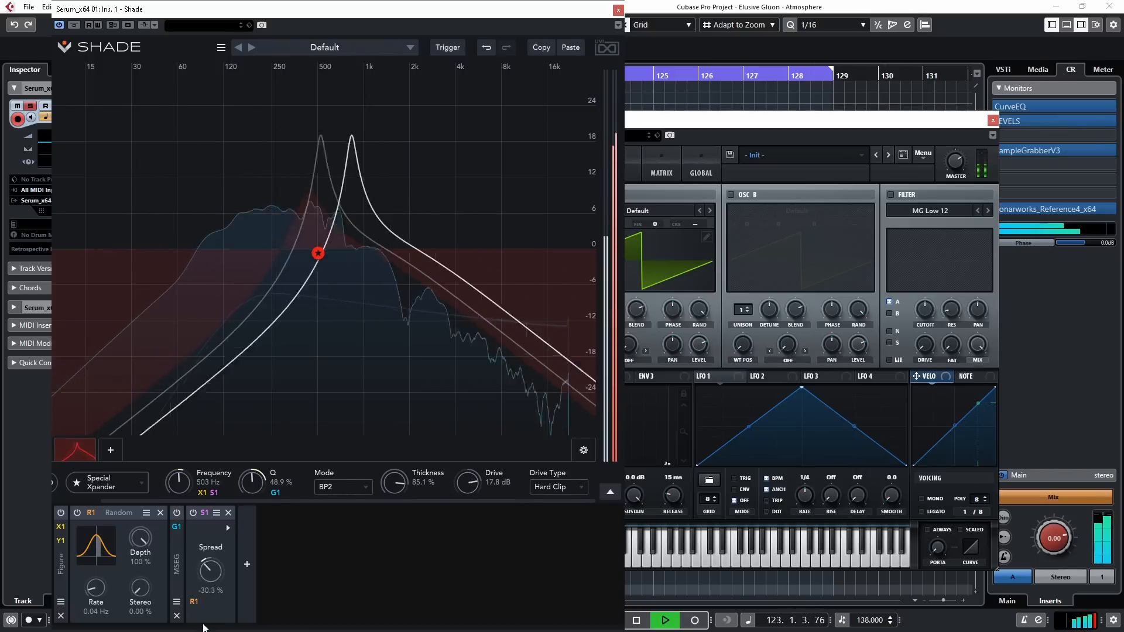
left_click_drag(359, 501, 210, 515)
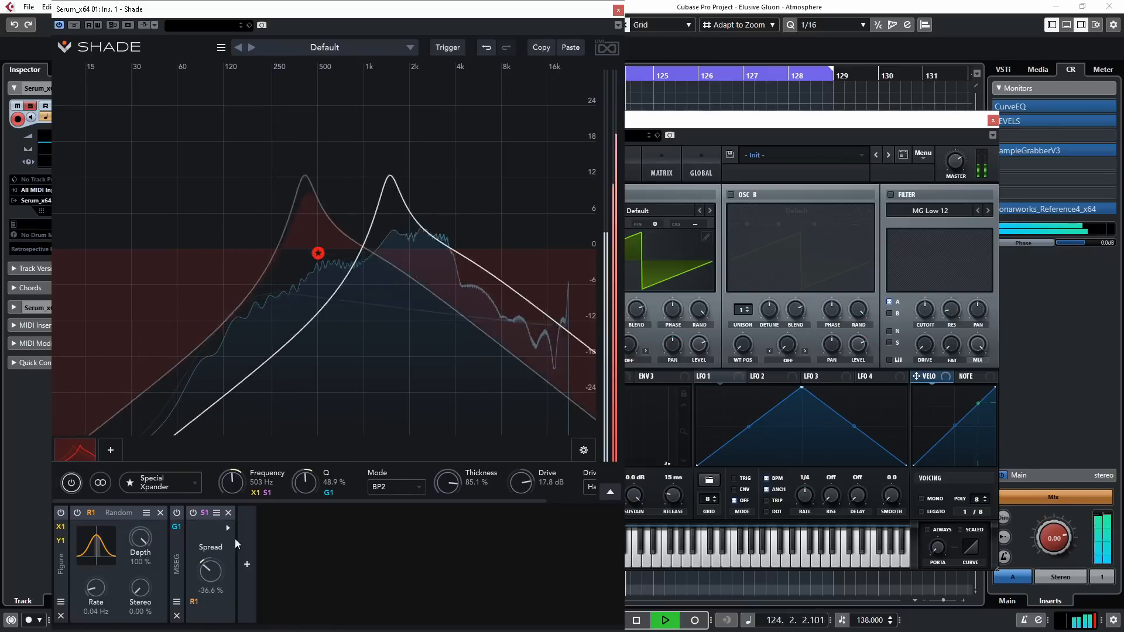